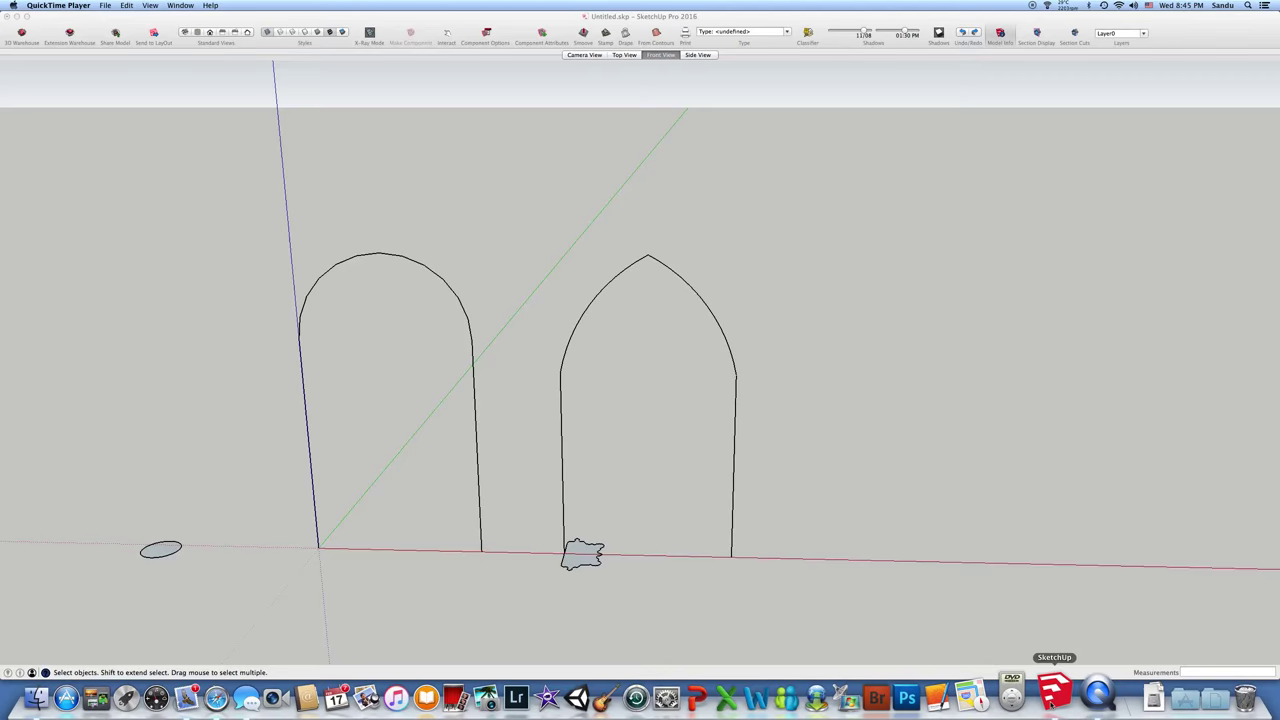
Step: Bring SketchUp forward and zoom and orbit onto the rounded and pointed arch outlines
click(1052, 695)
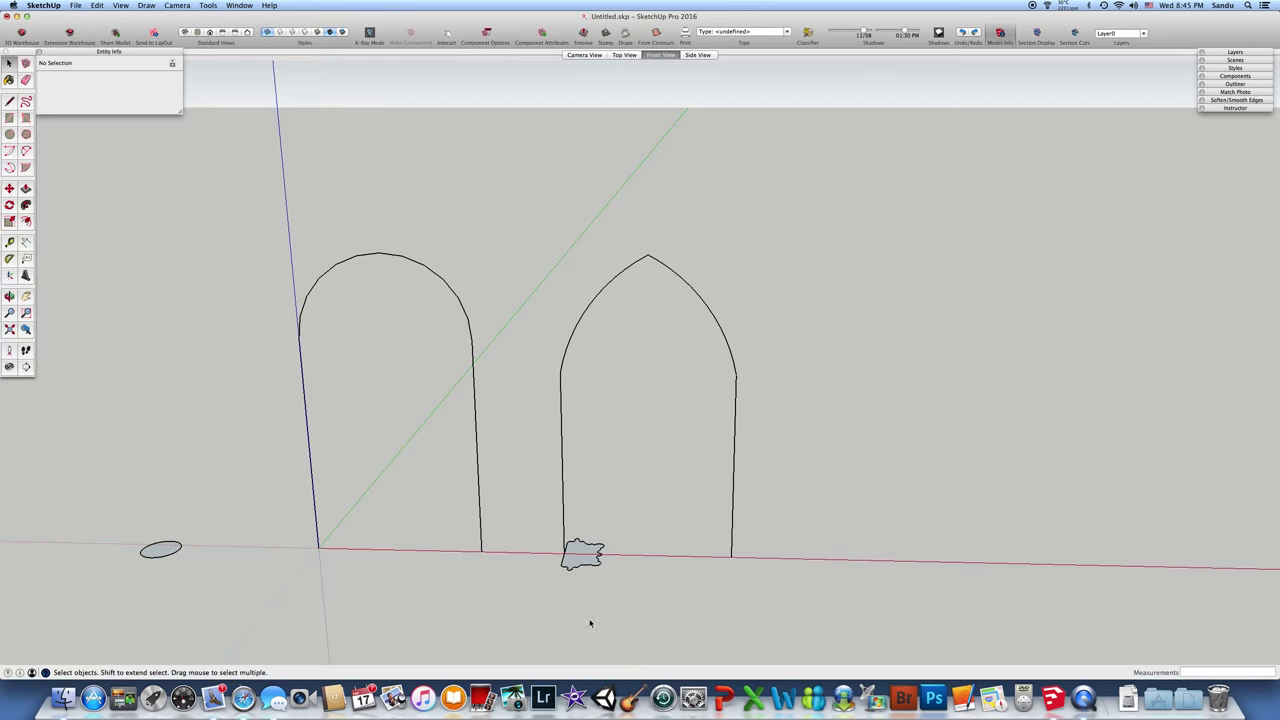
scroll(590, 563, up, 5)
scroll(591, 597, down, 3)
scroll(597, 548, up, 1)
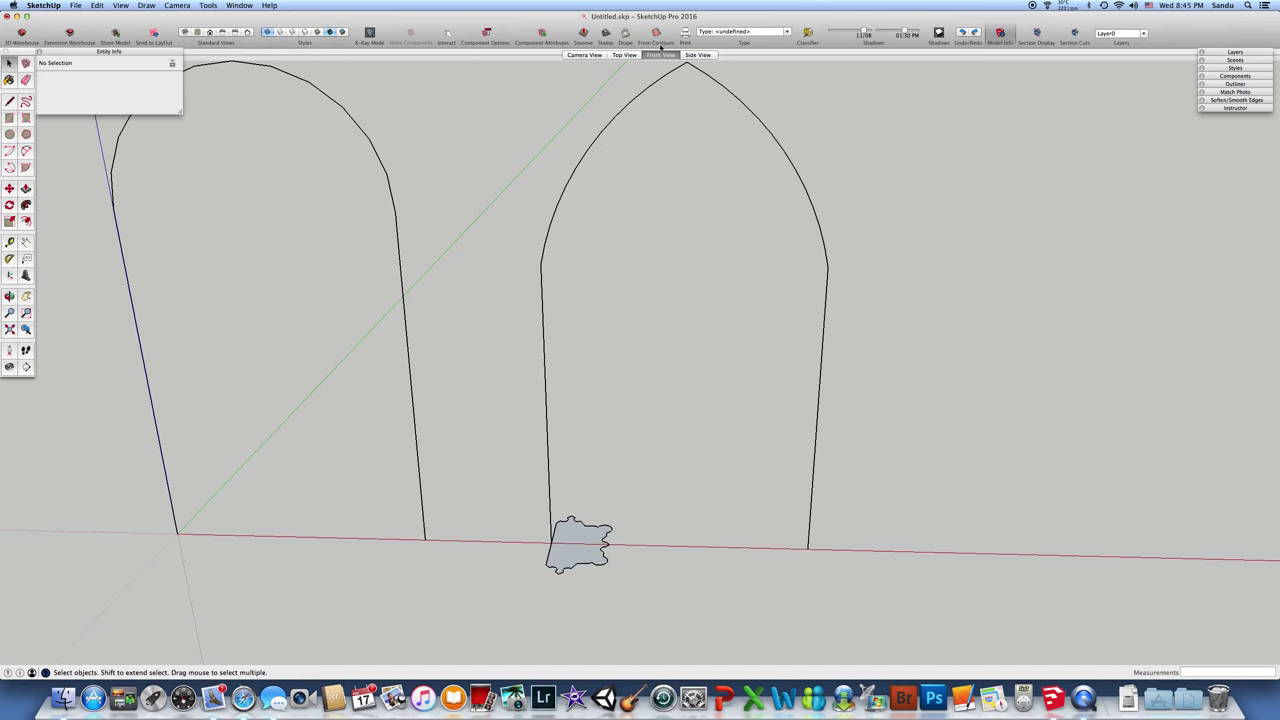
scroll(676, 135, down, 4)
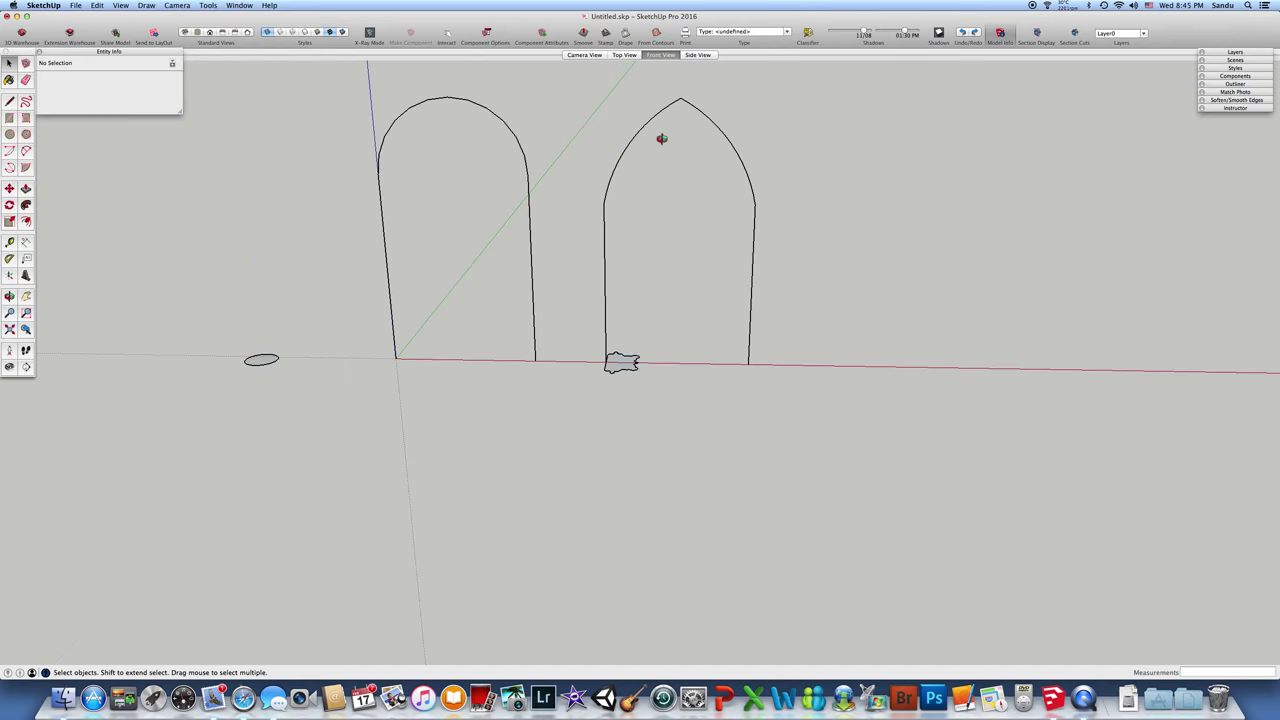
mouse_move(660, 137)
middle_down()
mouse_move(708, 224)
mouse_move(654, 177)
mouse_move(660, 114)
middle_up()
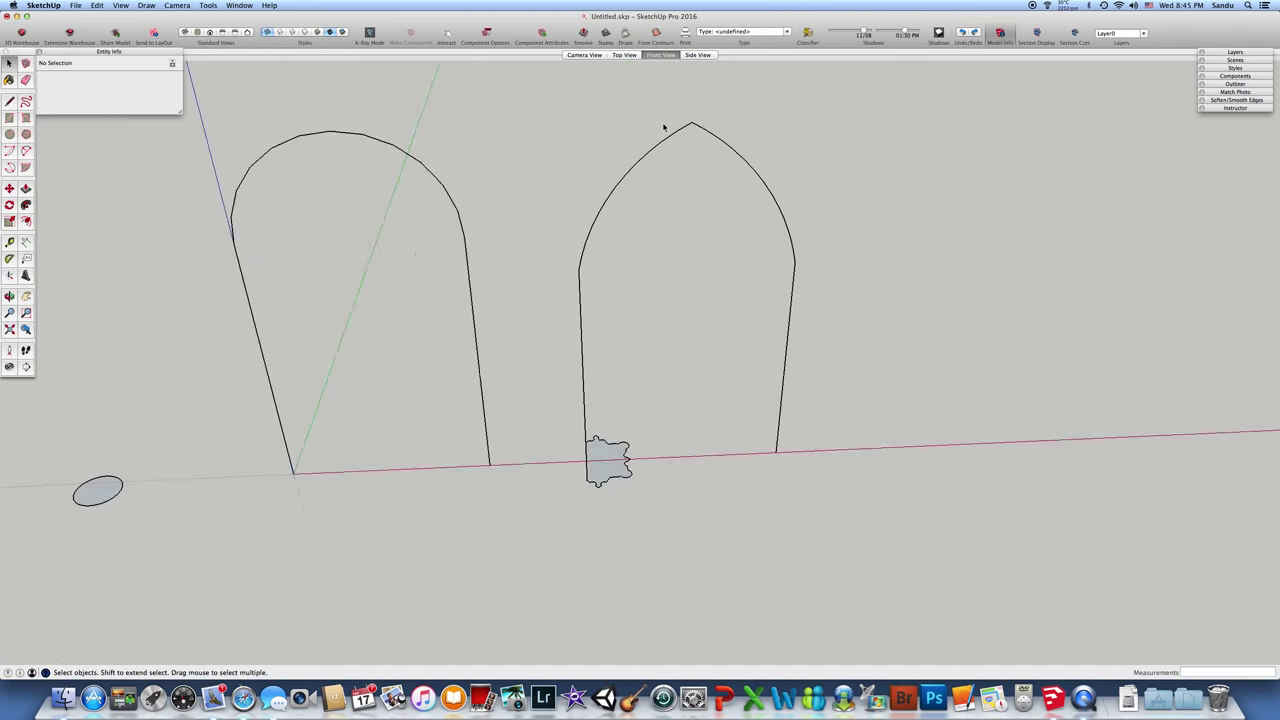
scroll(666, 126, up, 3)
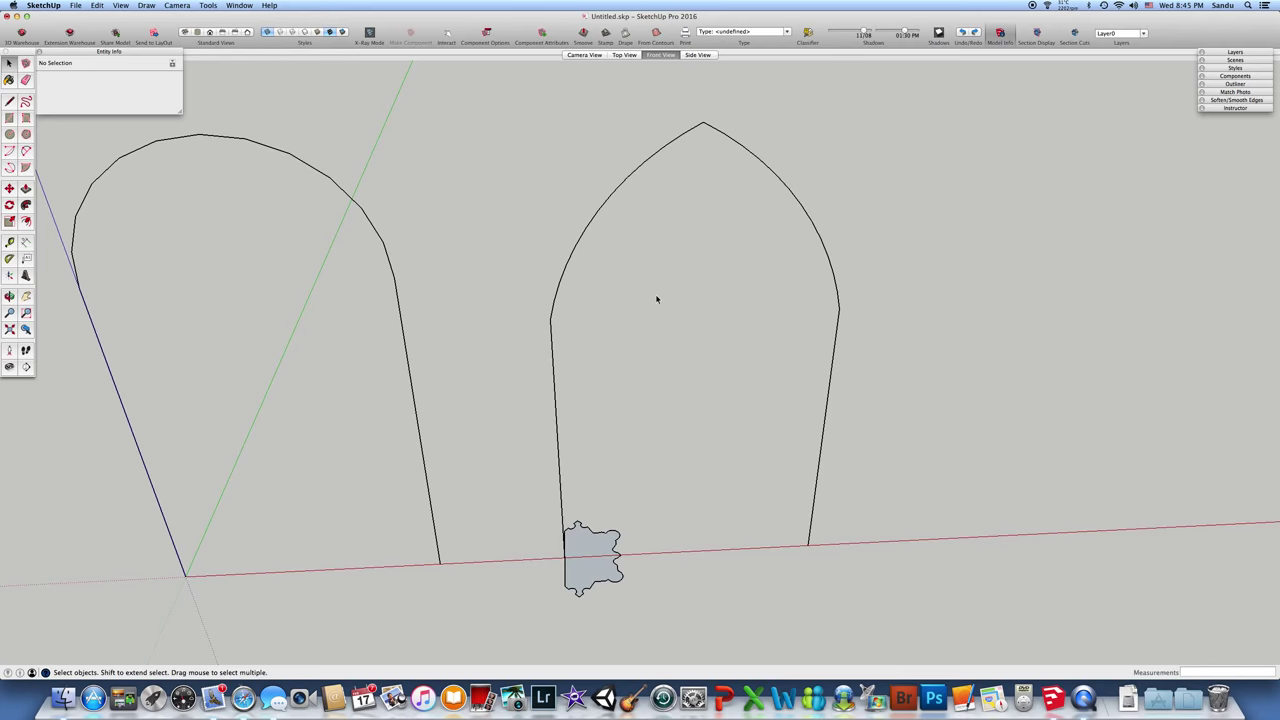
middle_drag(657, 299, 597, 291)
scroll(605, 295, down, 2)
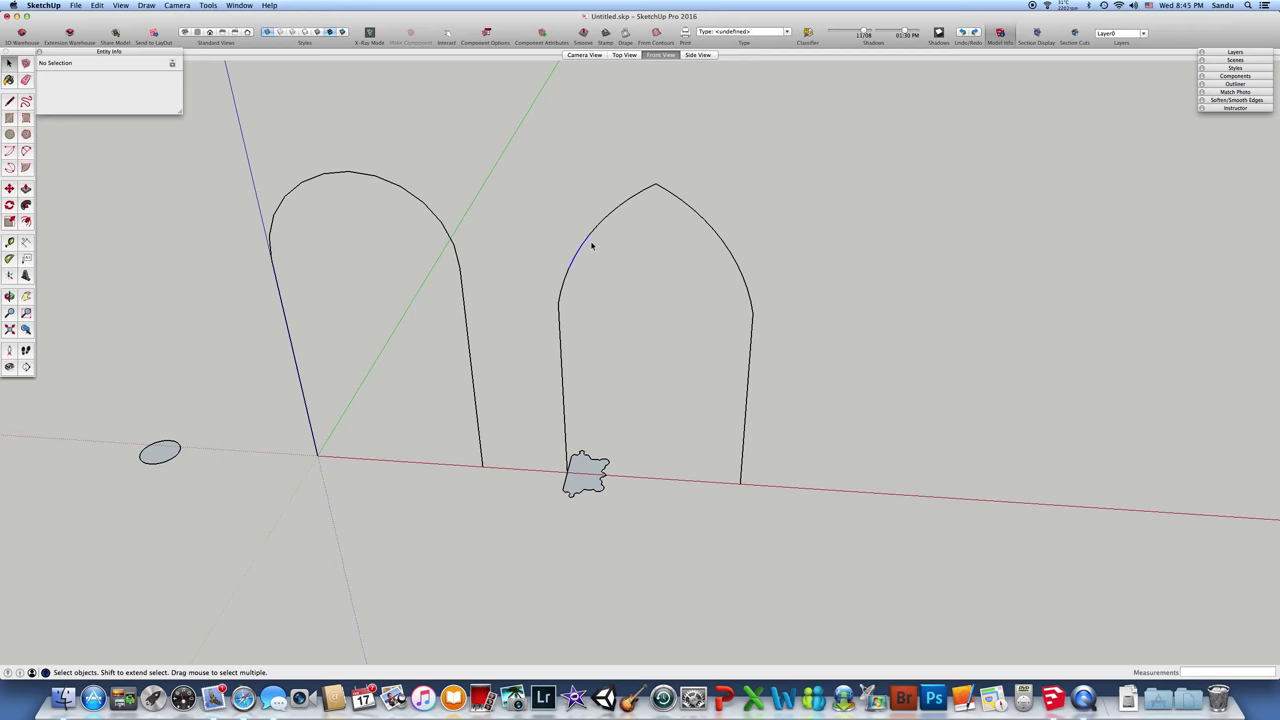
click(589, 246)
click(565, 285)
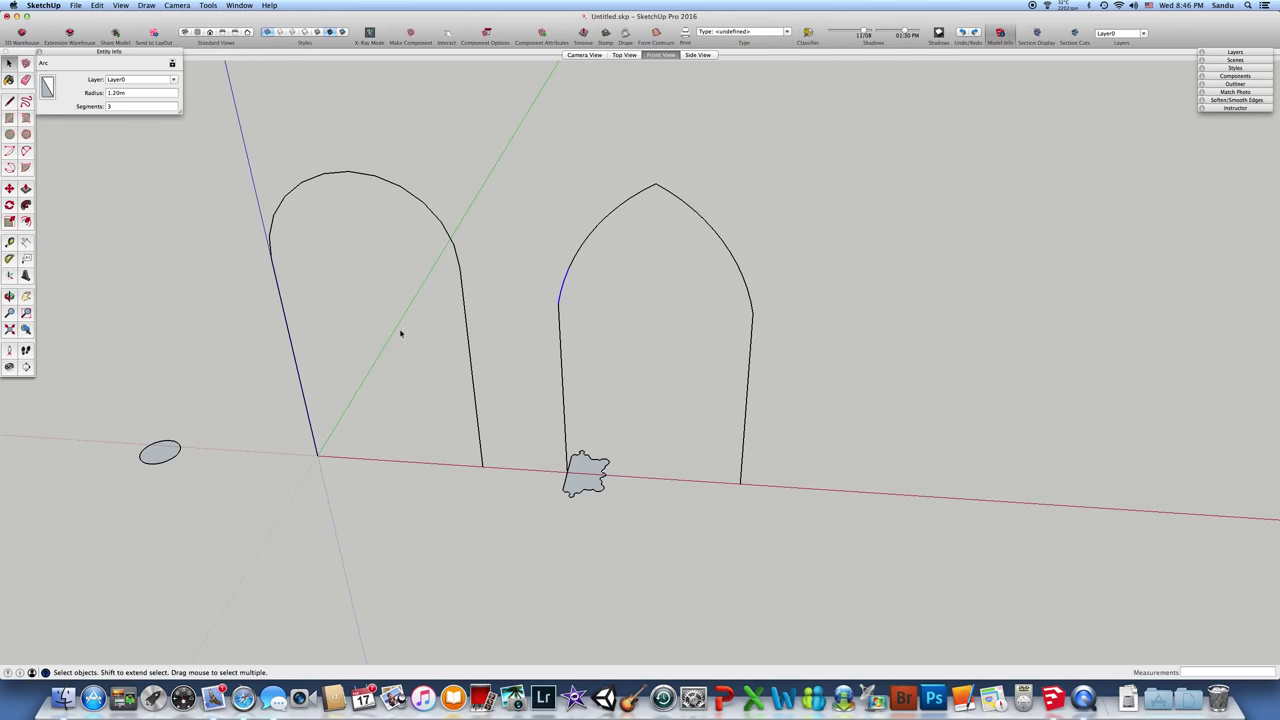
click(626, 274)
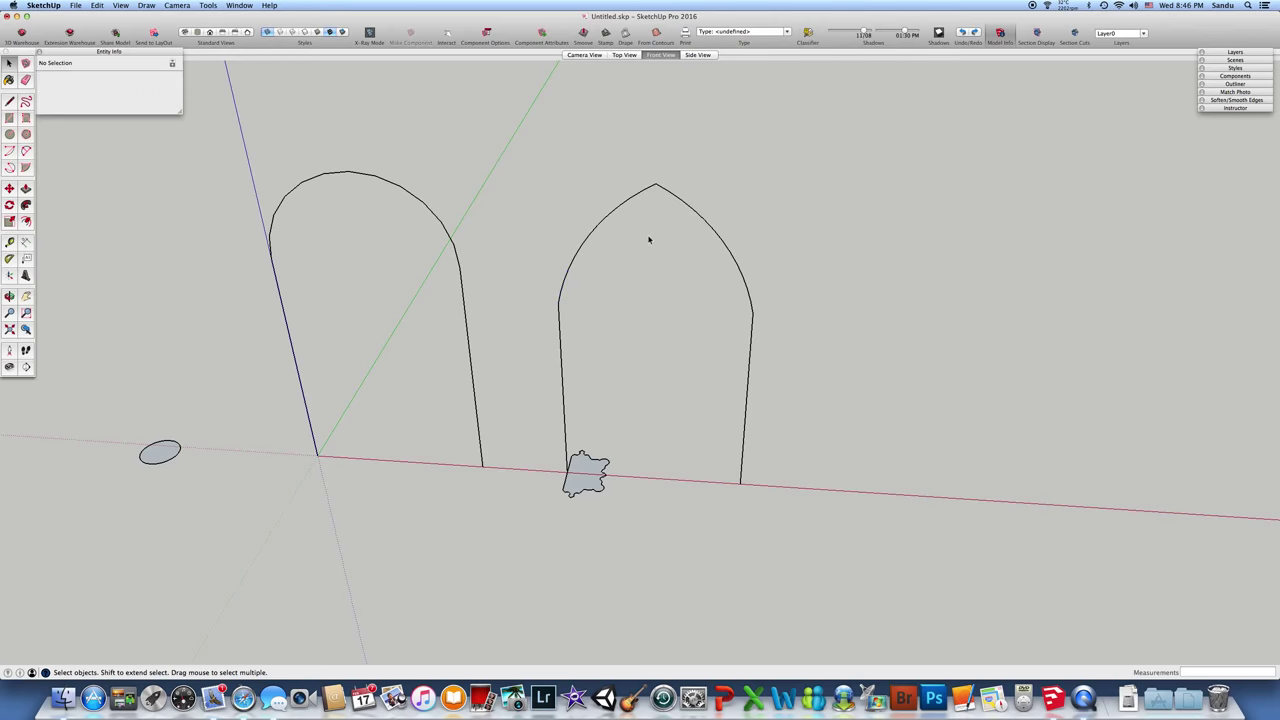
right_click(735, 253)
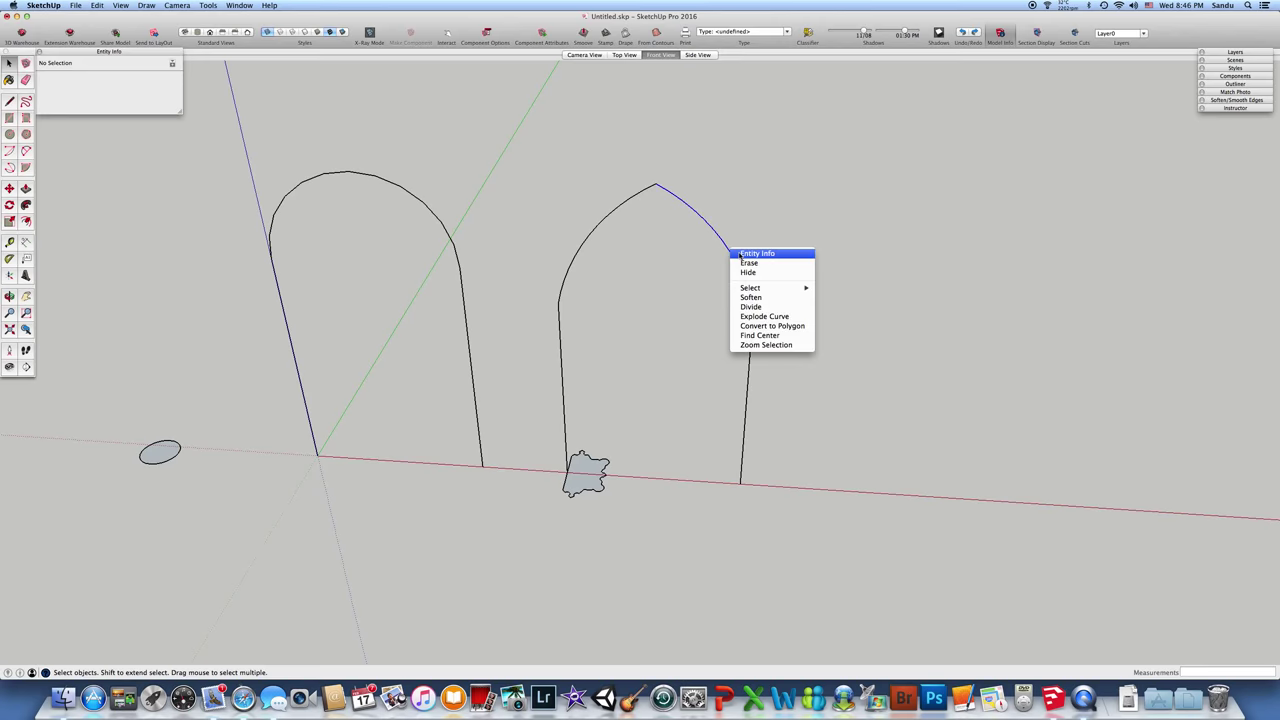
click(762, 308)
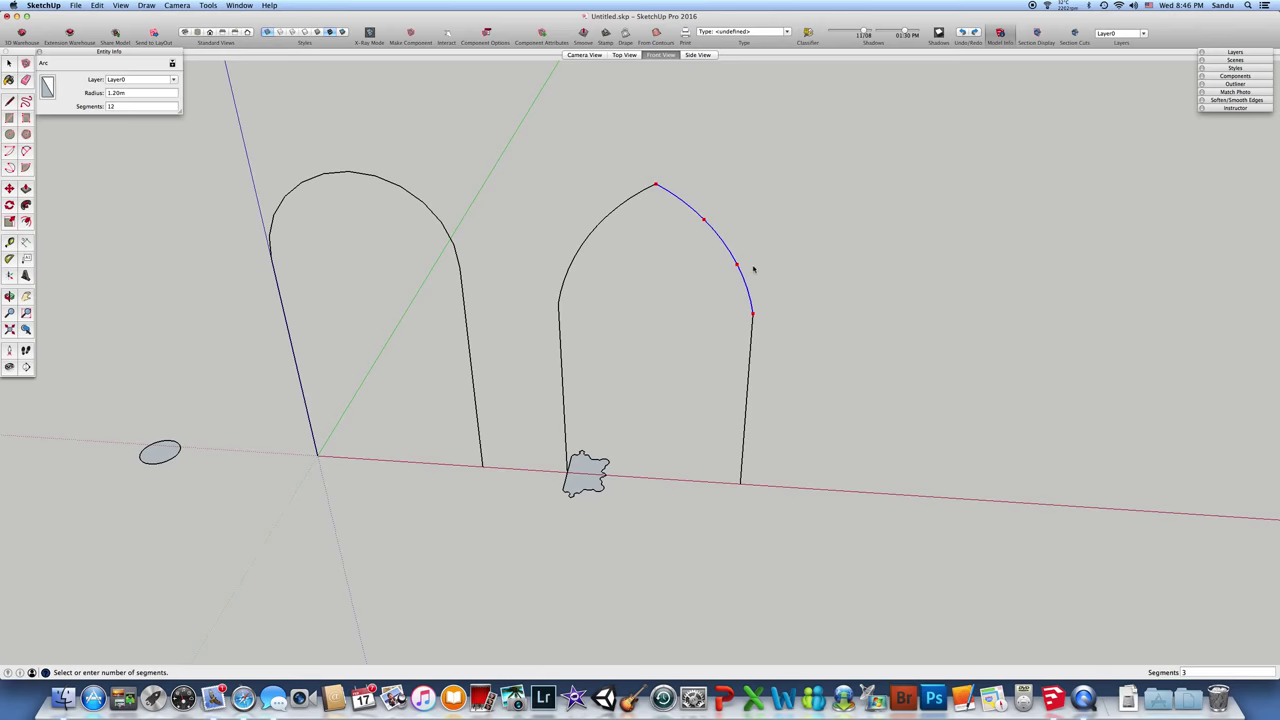
click(754, 270)
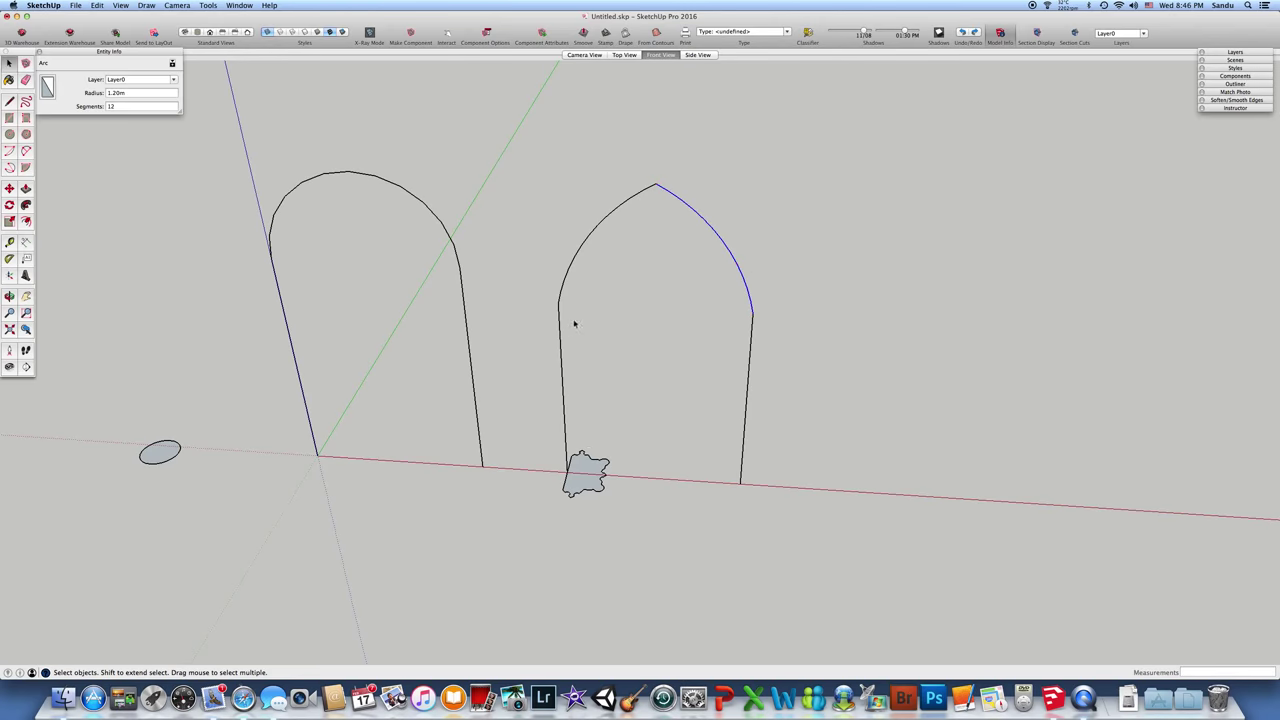
click(586, 468)
click(576, 309)
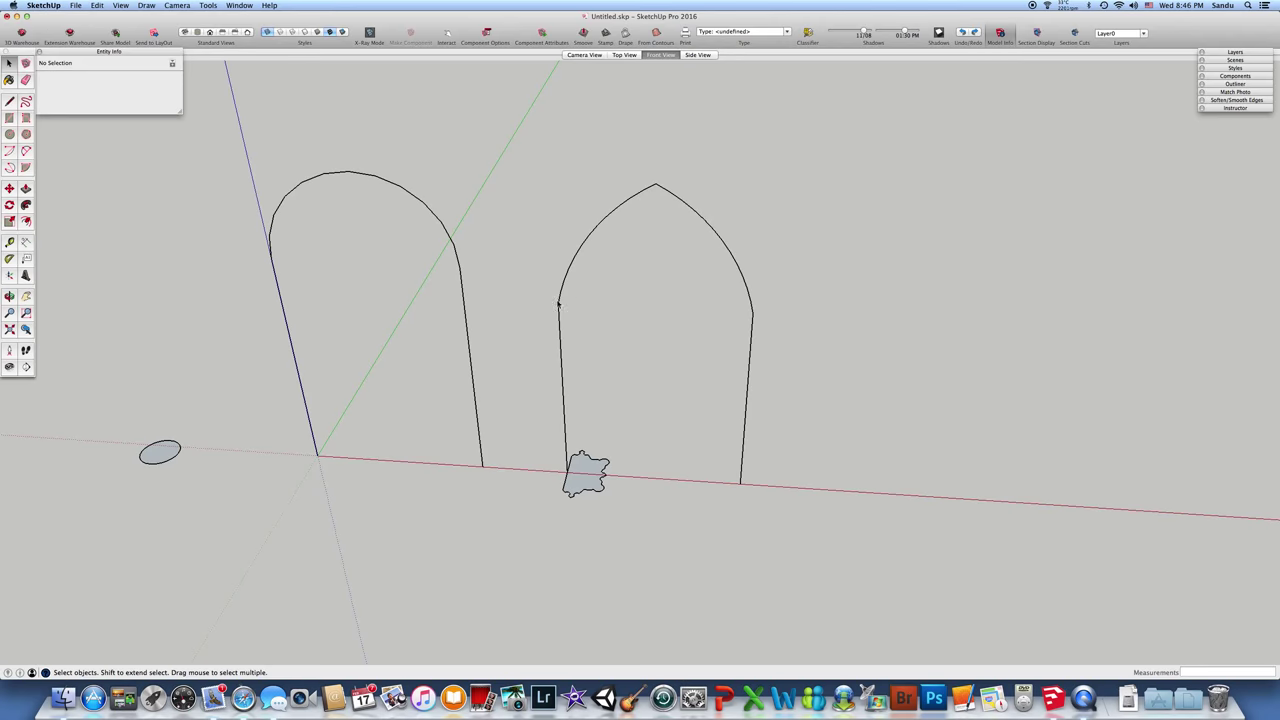
scroll(582, 309, up, 3)
Step: Inspect the short arc segments on the pointed arch's left side, then clear the selection
middle_drag(577, 300, 615, 291)
scroll(611, 293, down, 2)
scroll(535, 330, down, 2)
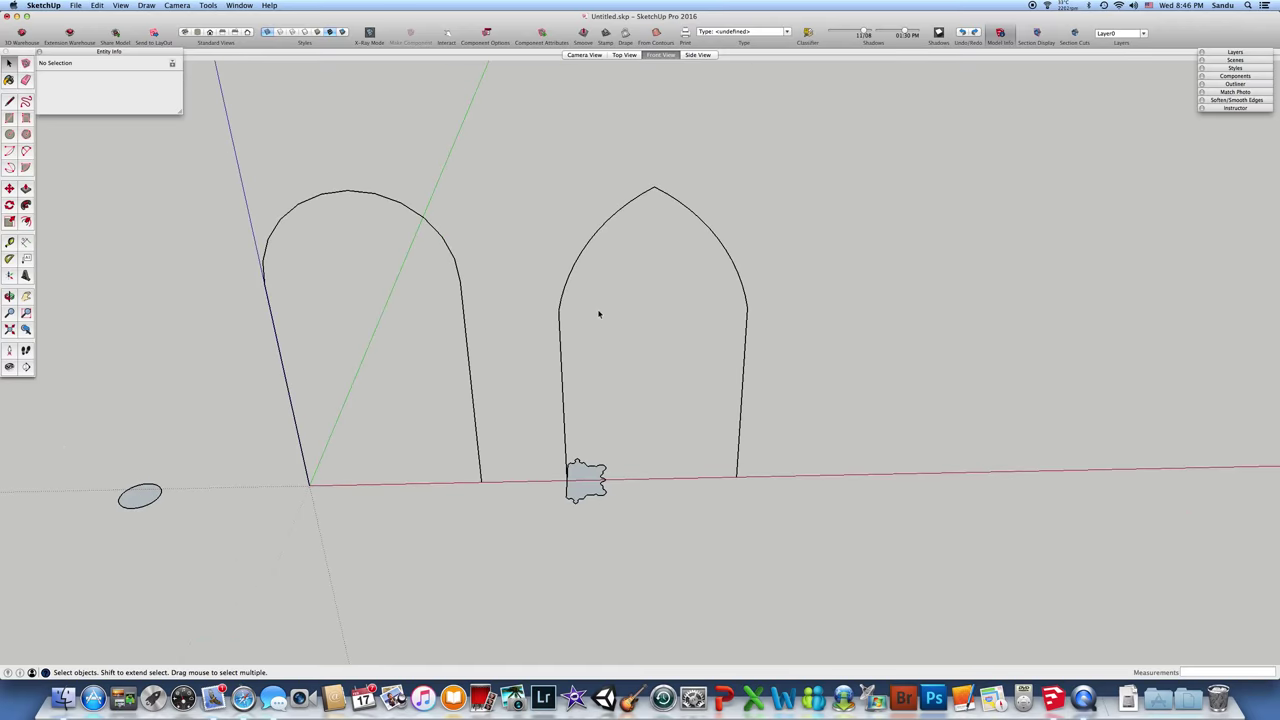
click(568, 271)
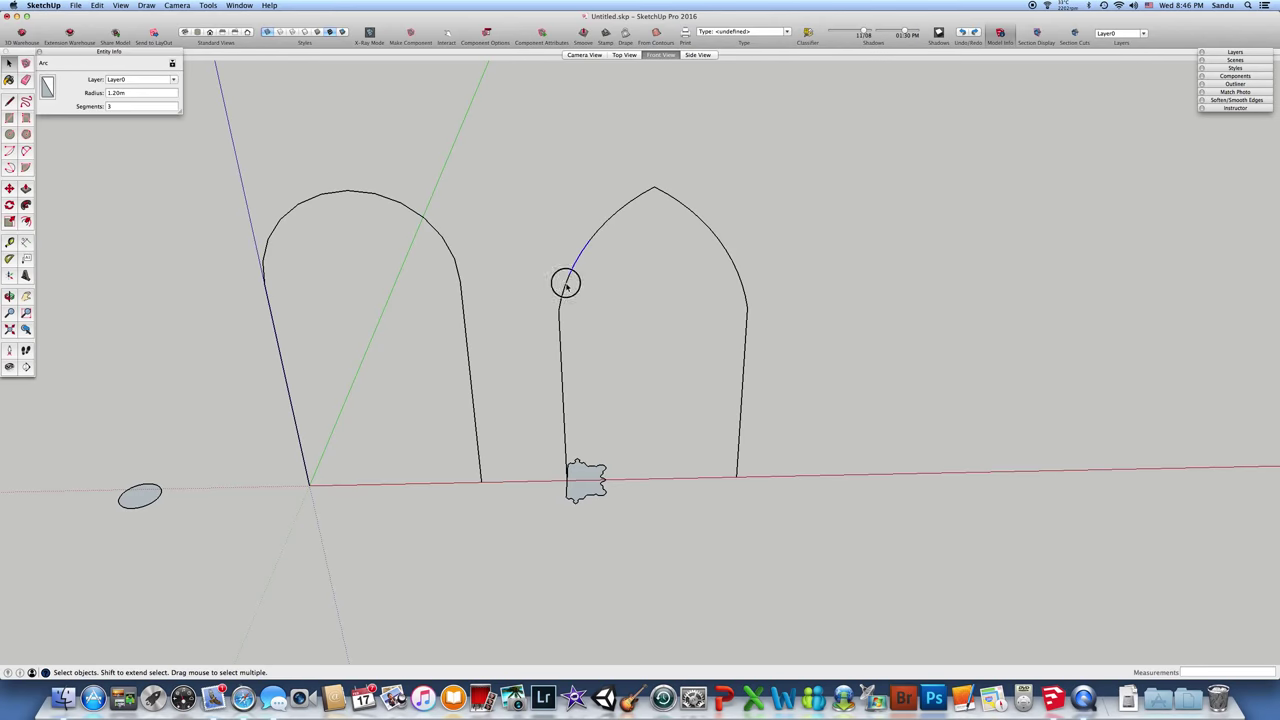
click(604, 230)
click(632, 208)
scroll(560, 320, up, 3)
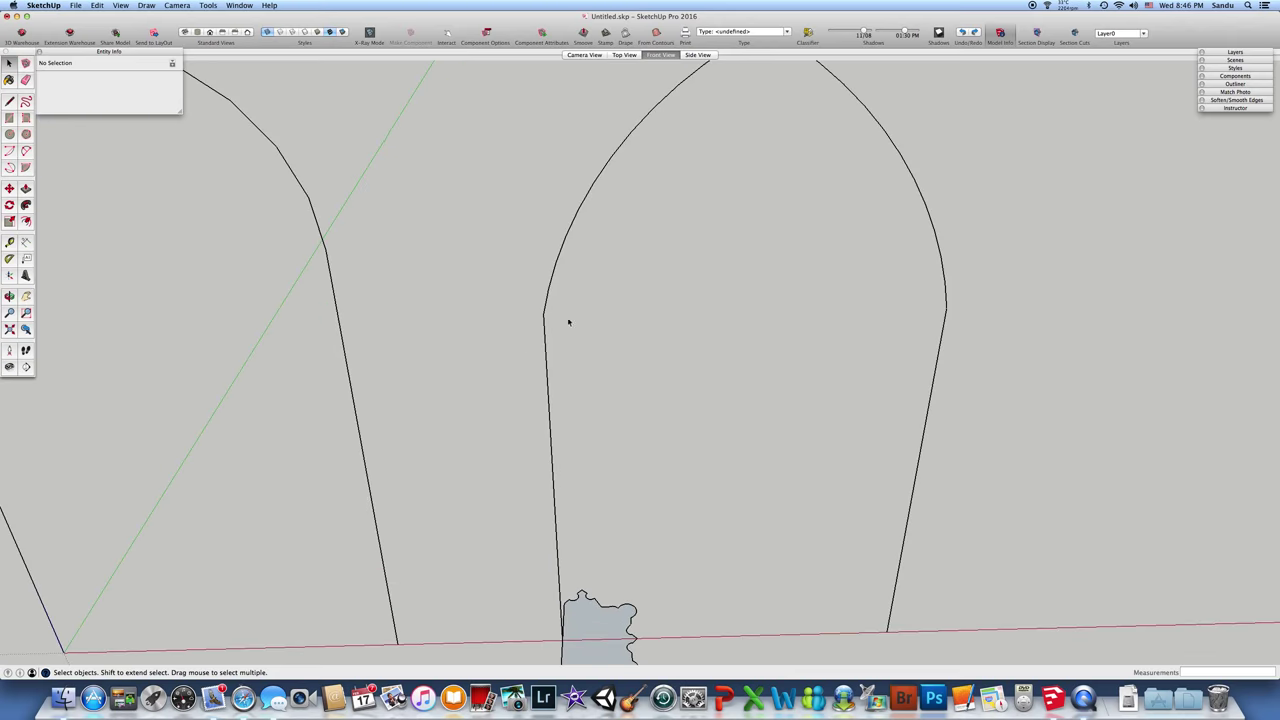
scroll(528, 346, down, 2)
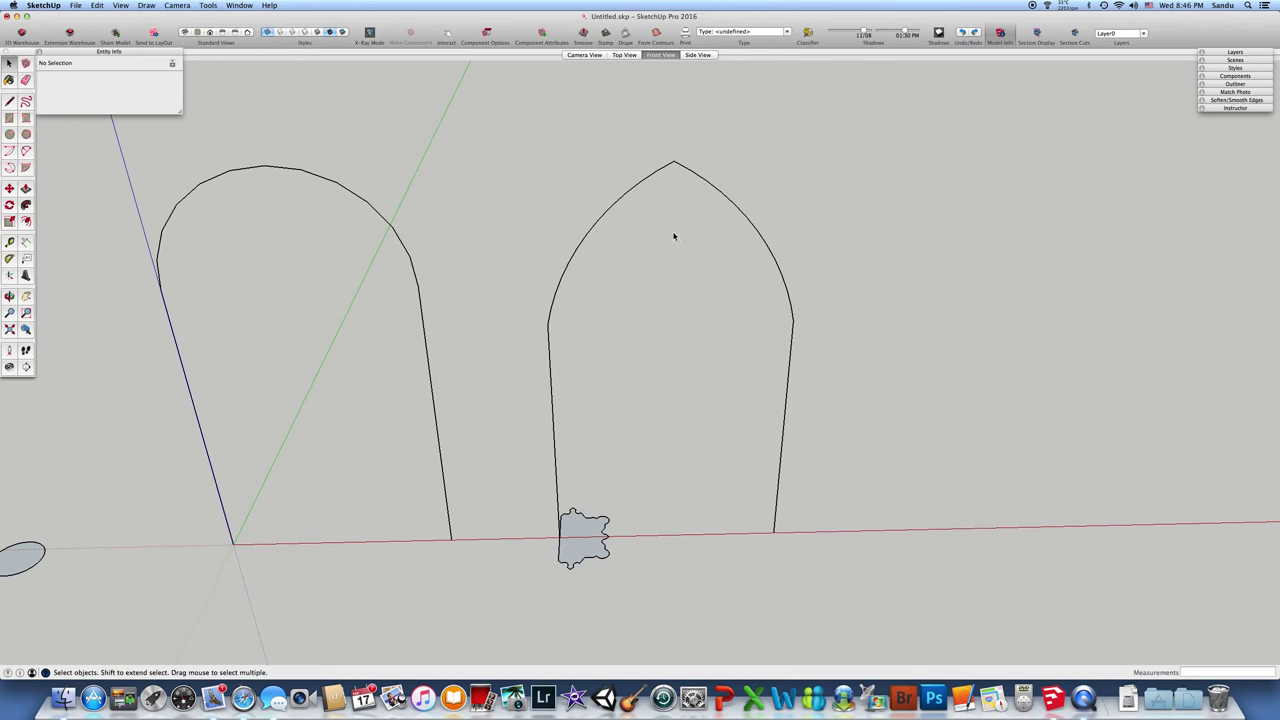
Step: Draw a closed triangle from the arch's left endpoint to an interior point and back
click(11, 102)
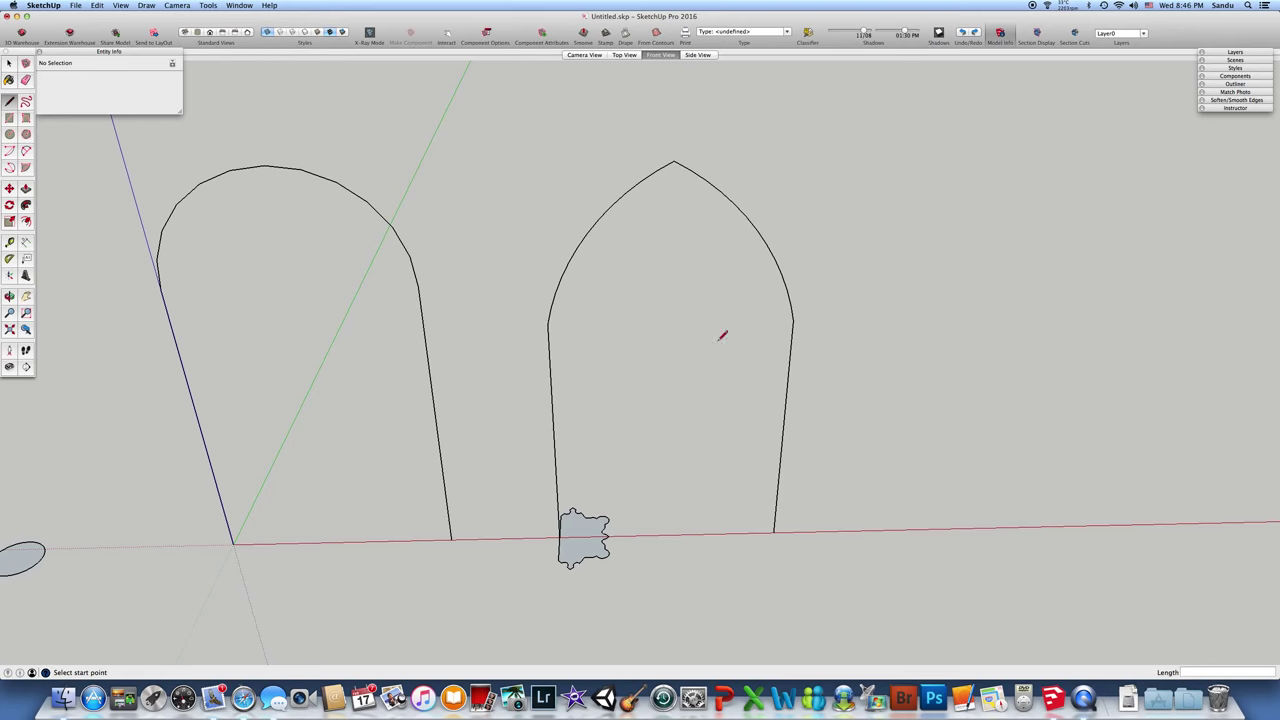
click(550, 323)
click(777, 357)
click(562, 274)
middle_drag(617, 323, 517, 434)
mouse_move(604, 357)
middle_down()
mouse_move(577, 354)
mouse_move(608, 346)
mouse_move(600, 374)
middle_up()
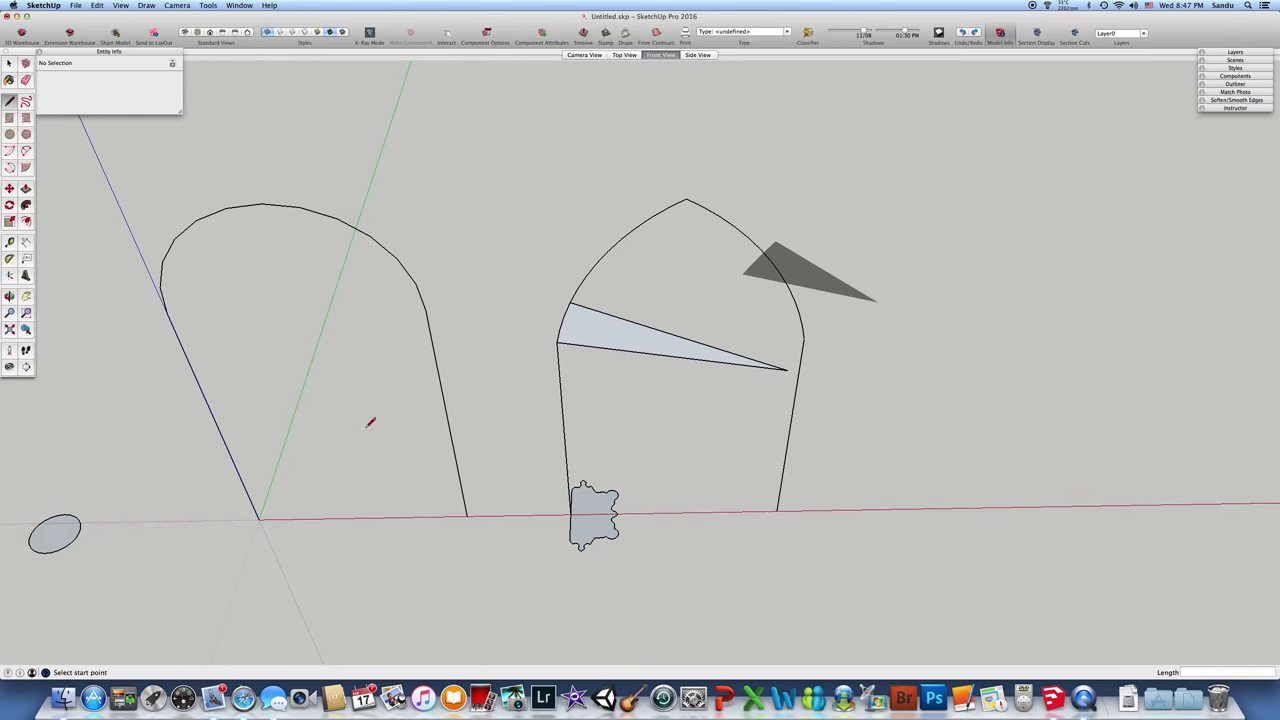
middle_drag(485, 417, 380, 360)
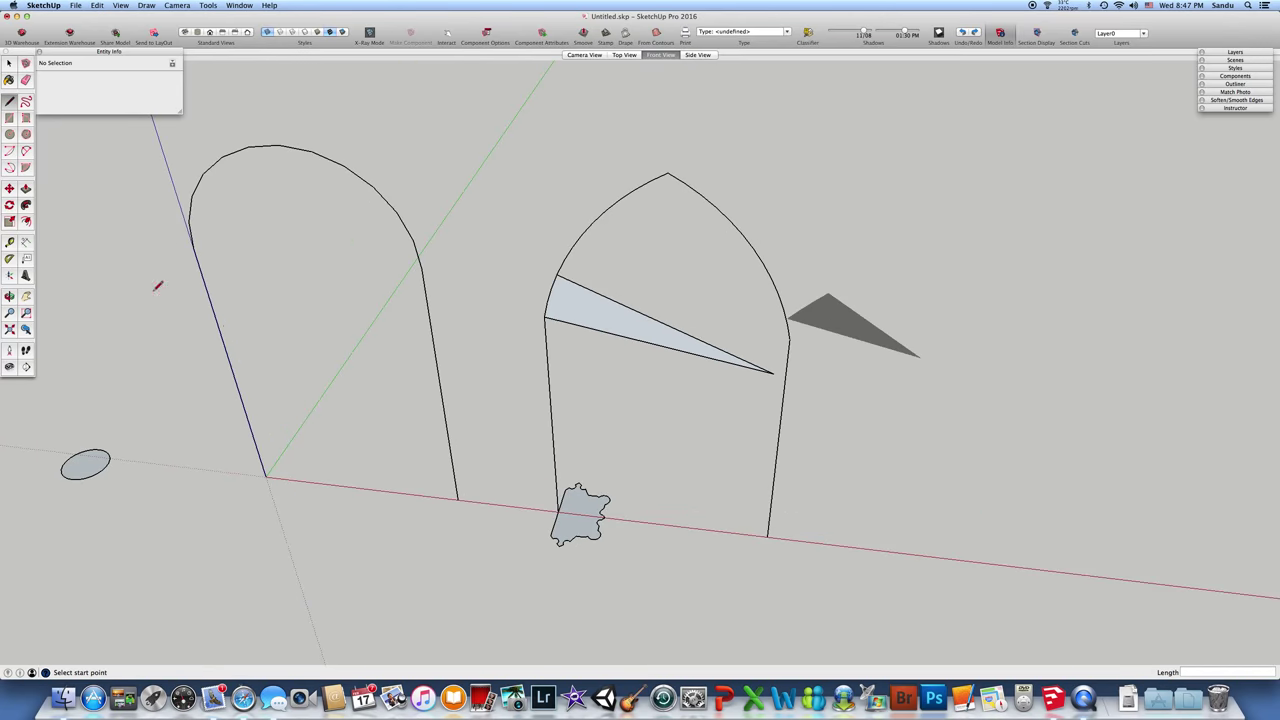
key(space)
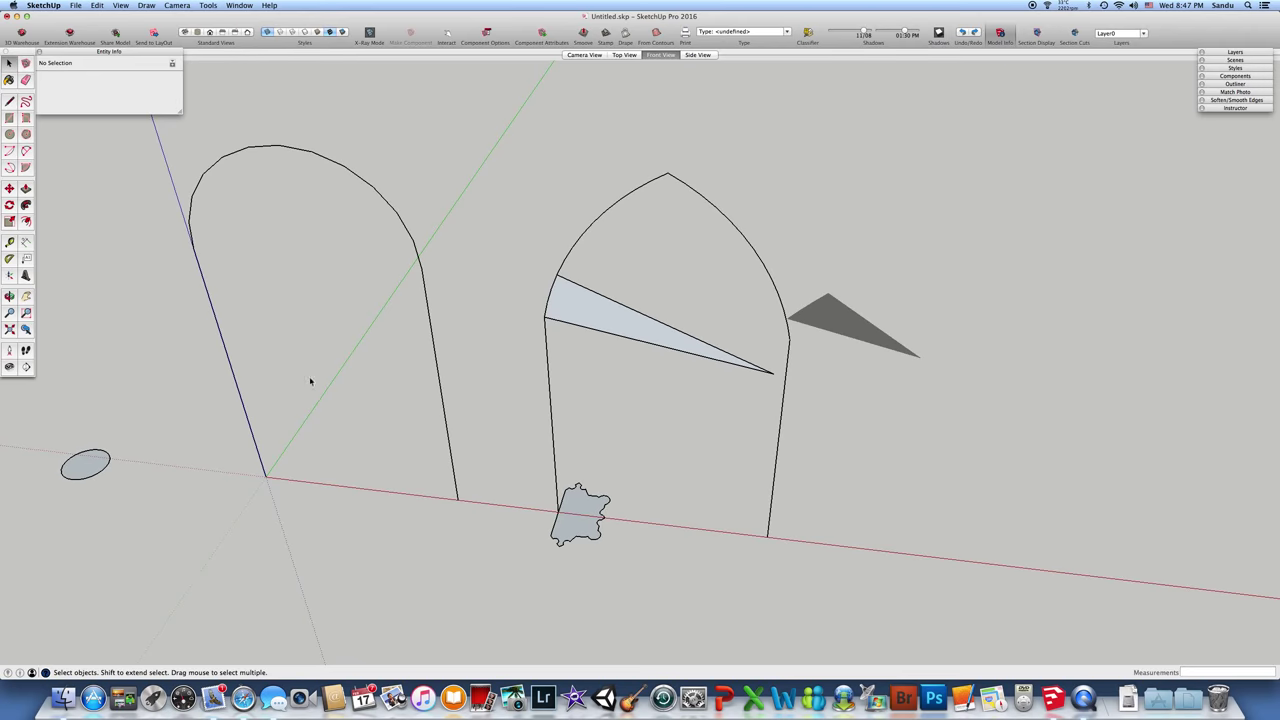
Step: Copy the small base shape onto the triangle's corner on the arch
drag(519, 457, 663, 603)
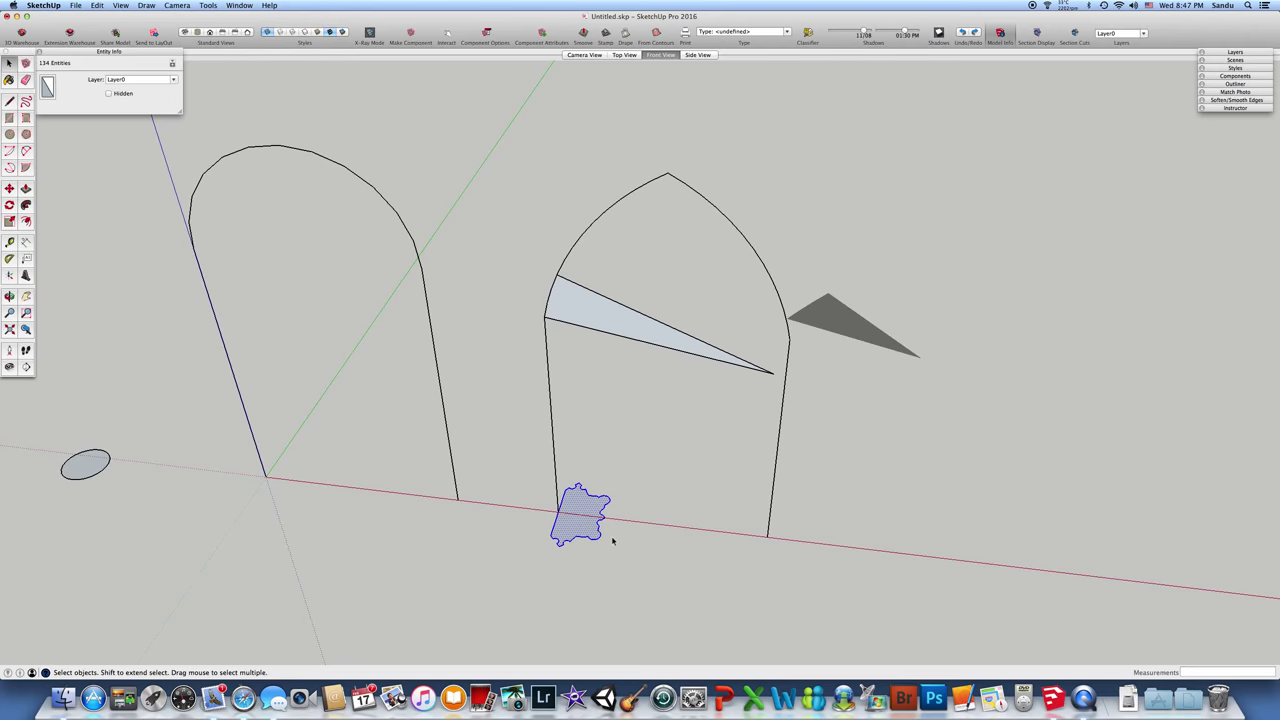
key(m)
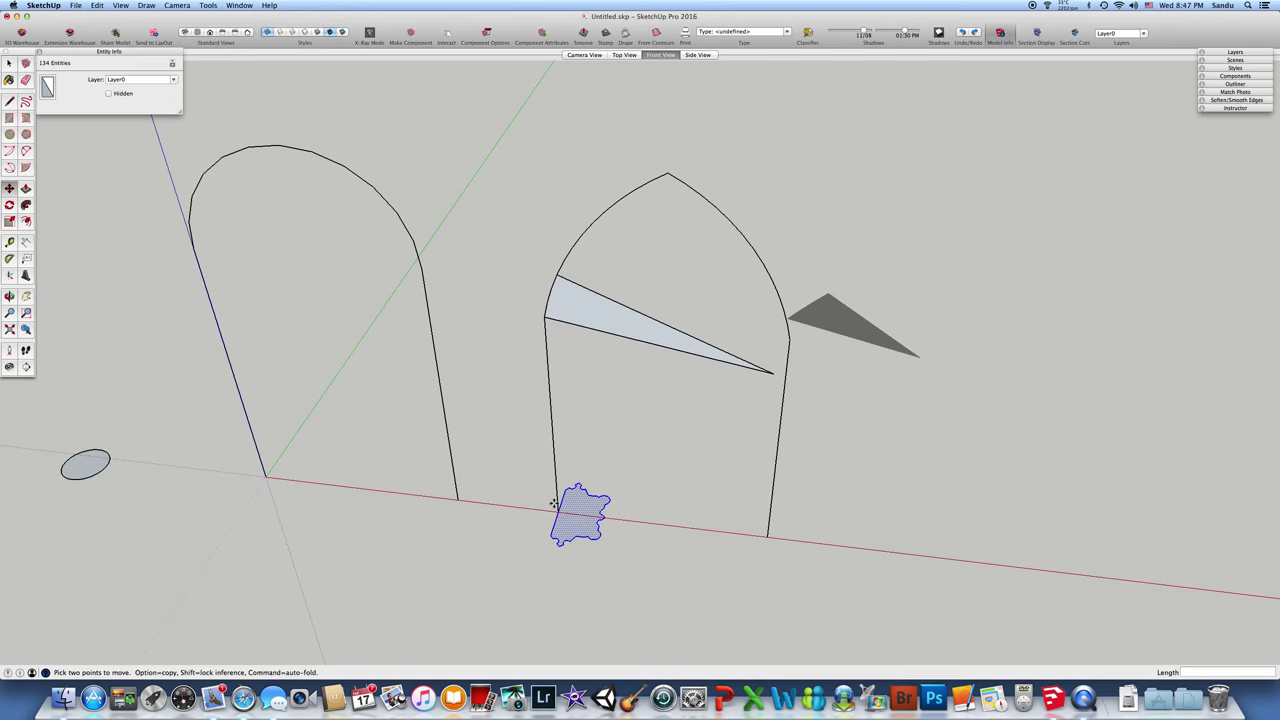
click(558, 512)
key(alt)
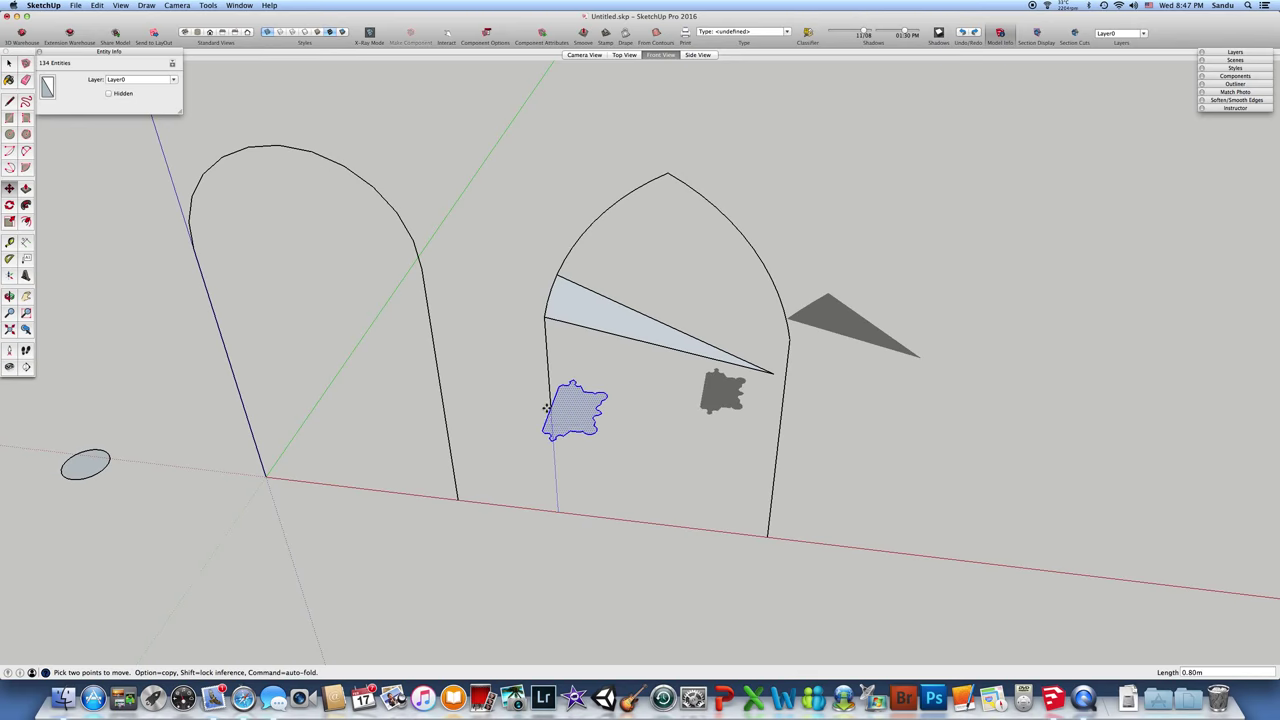
click(548, 317)
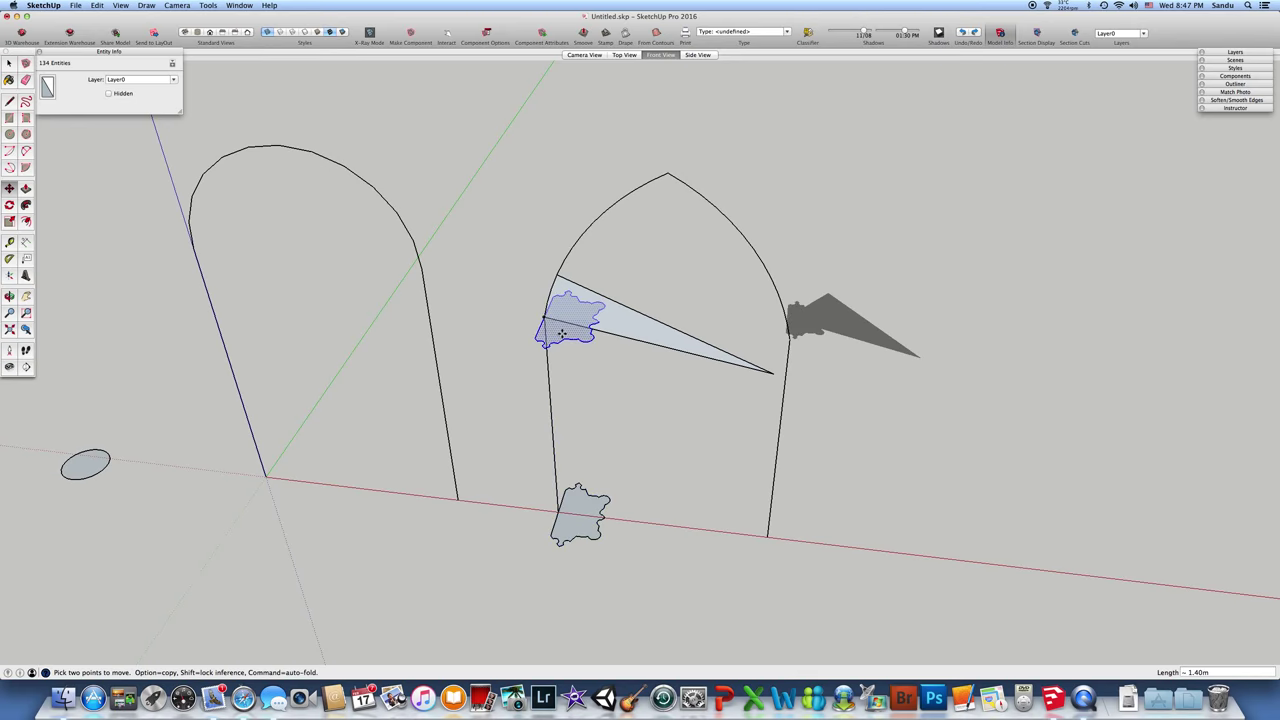
middle_drag(585, 368, 588, 325)
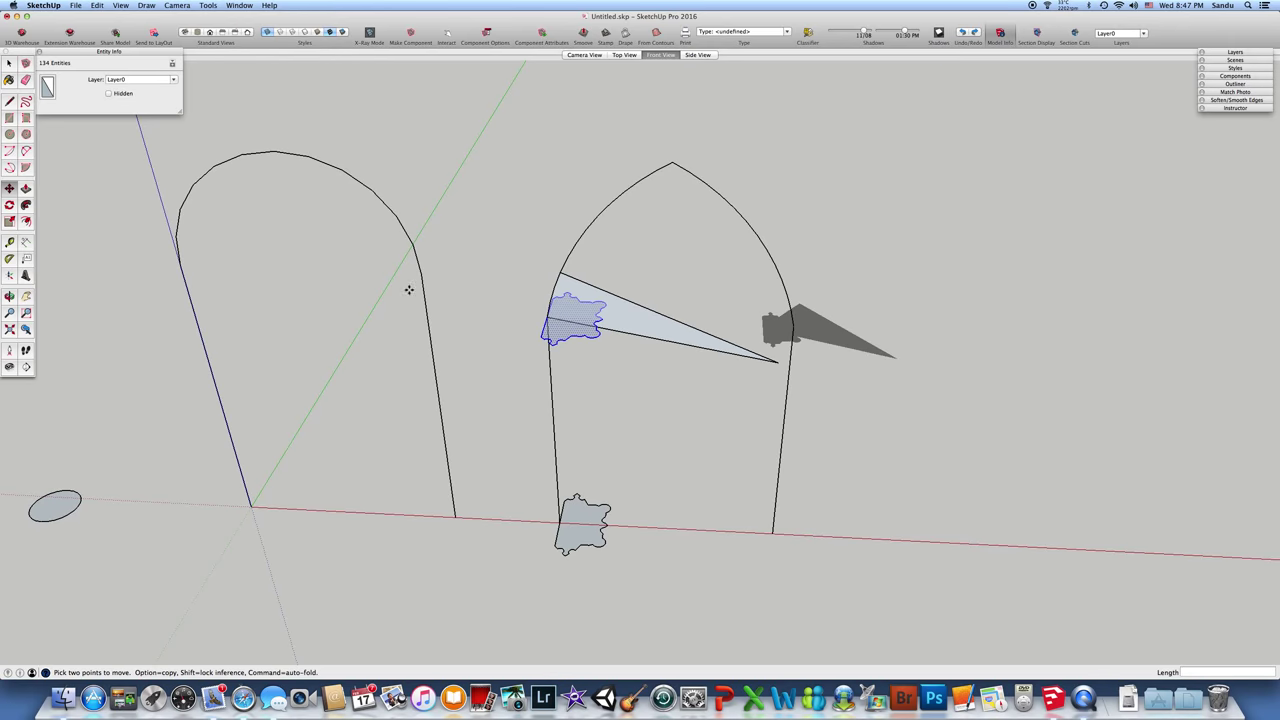
scroll(472, 300, up, 5)
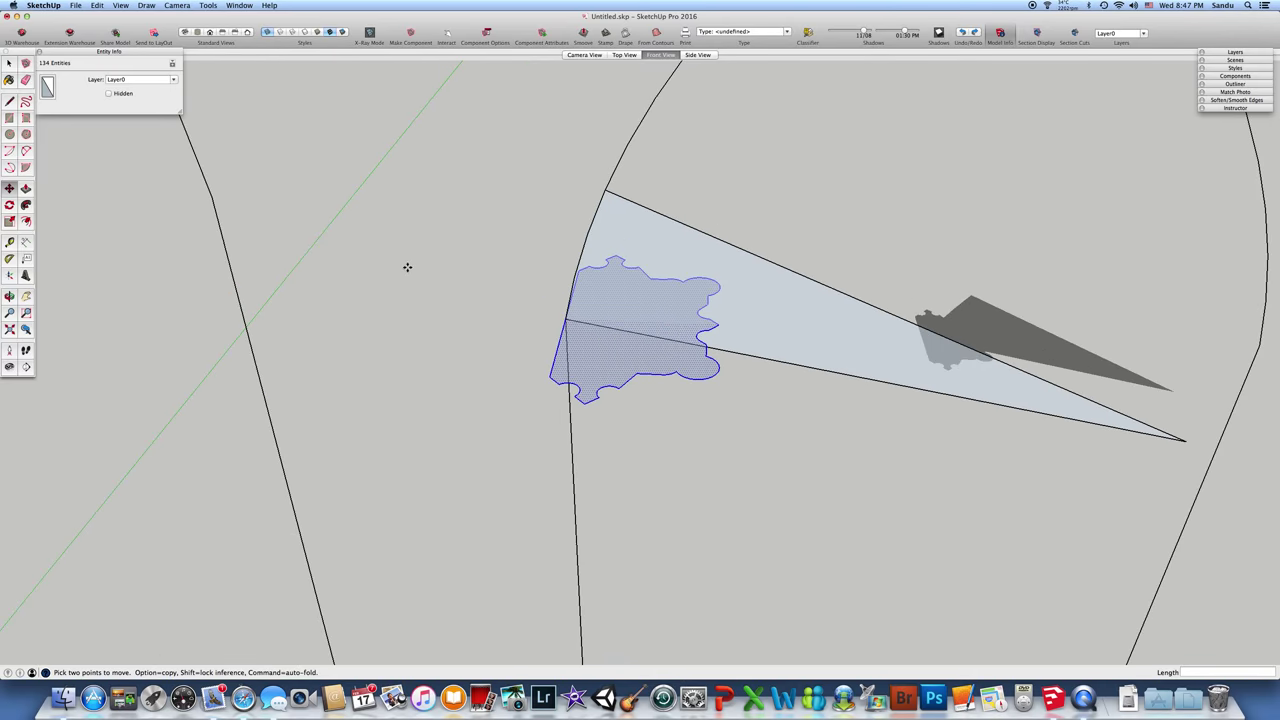
Step: Rotate the copied shape about 10.5° to follow the triangle's edge
key(q)
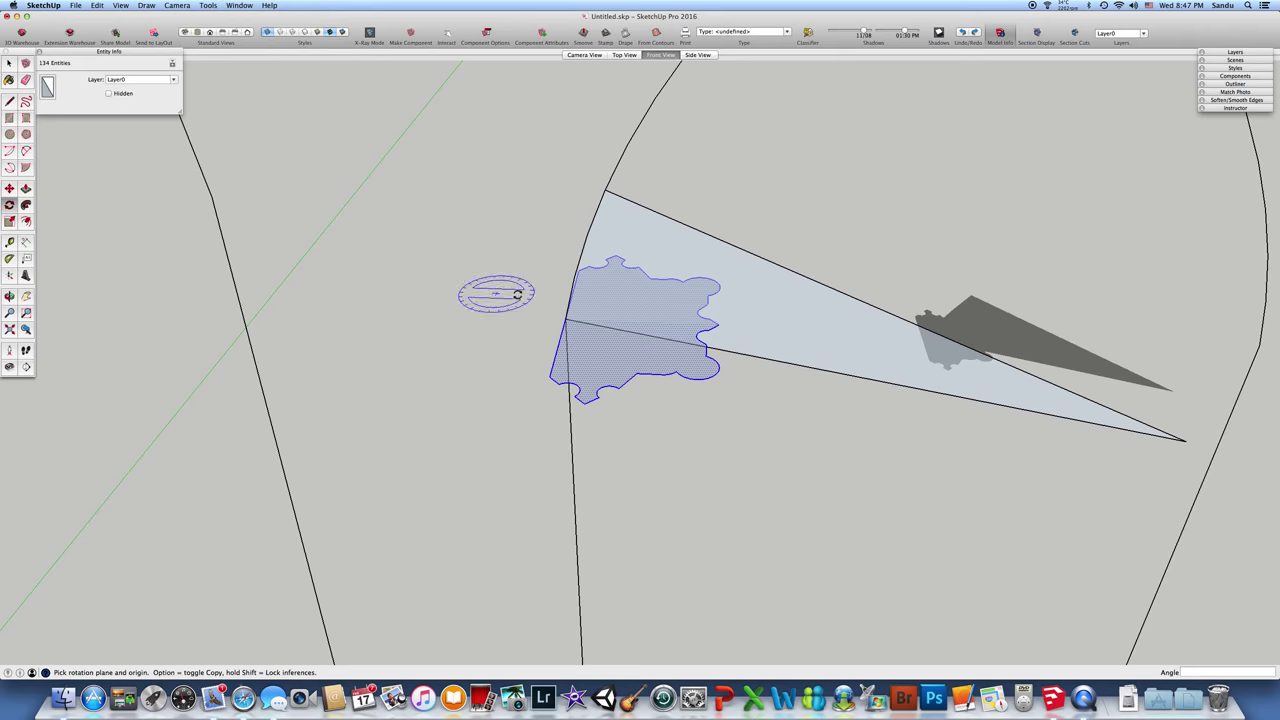
click(565, 320)
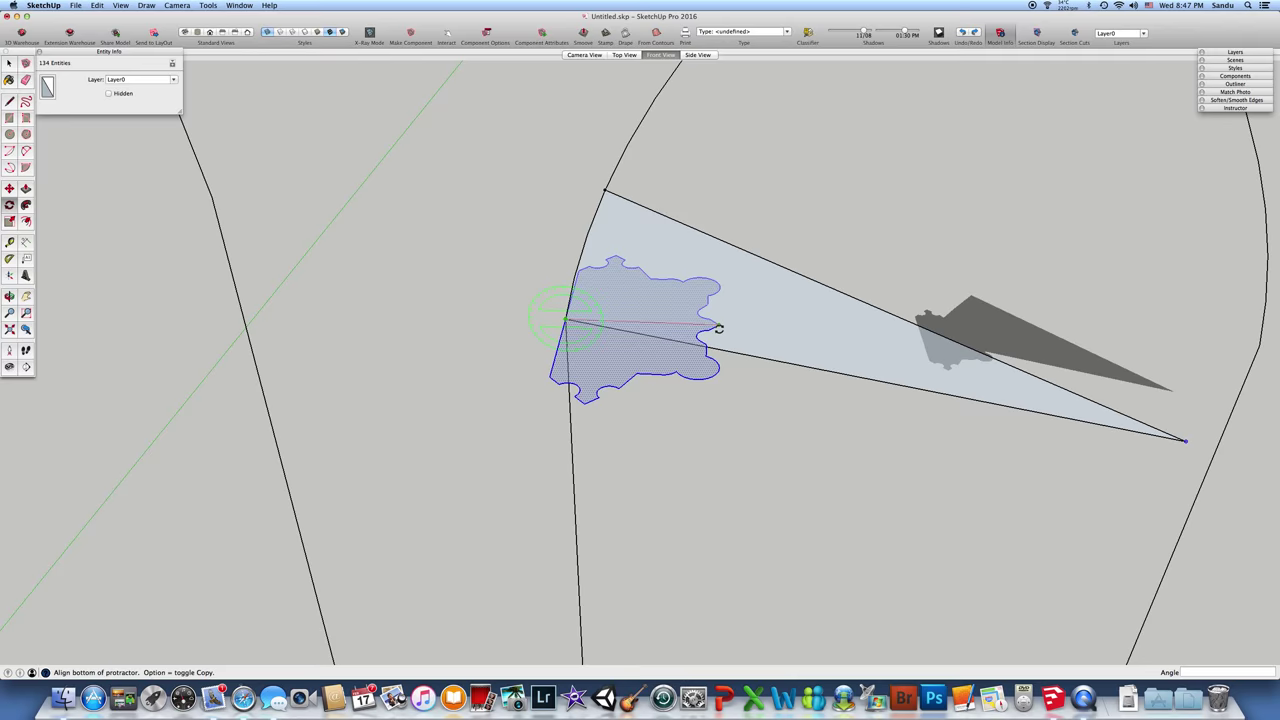
click(720, 352)
click(712, 380)
scroll(660, 408, down, 5)
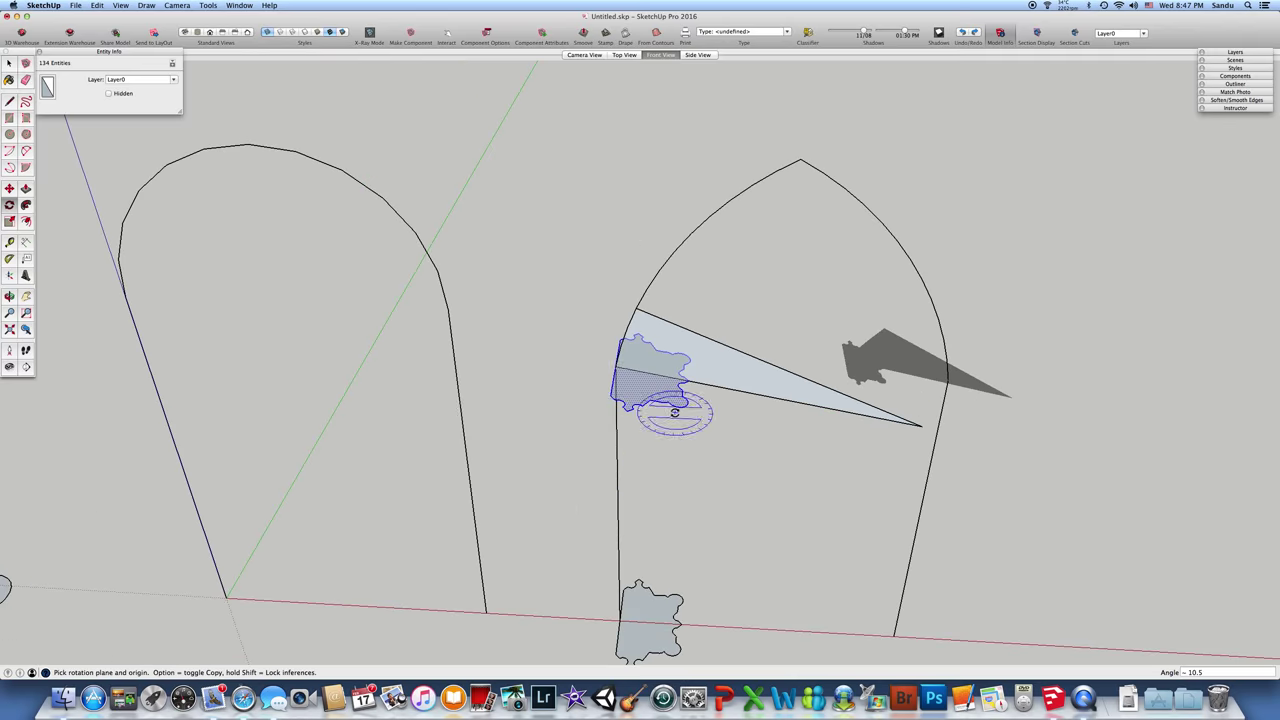
key(p)
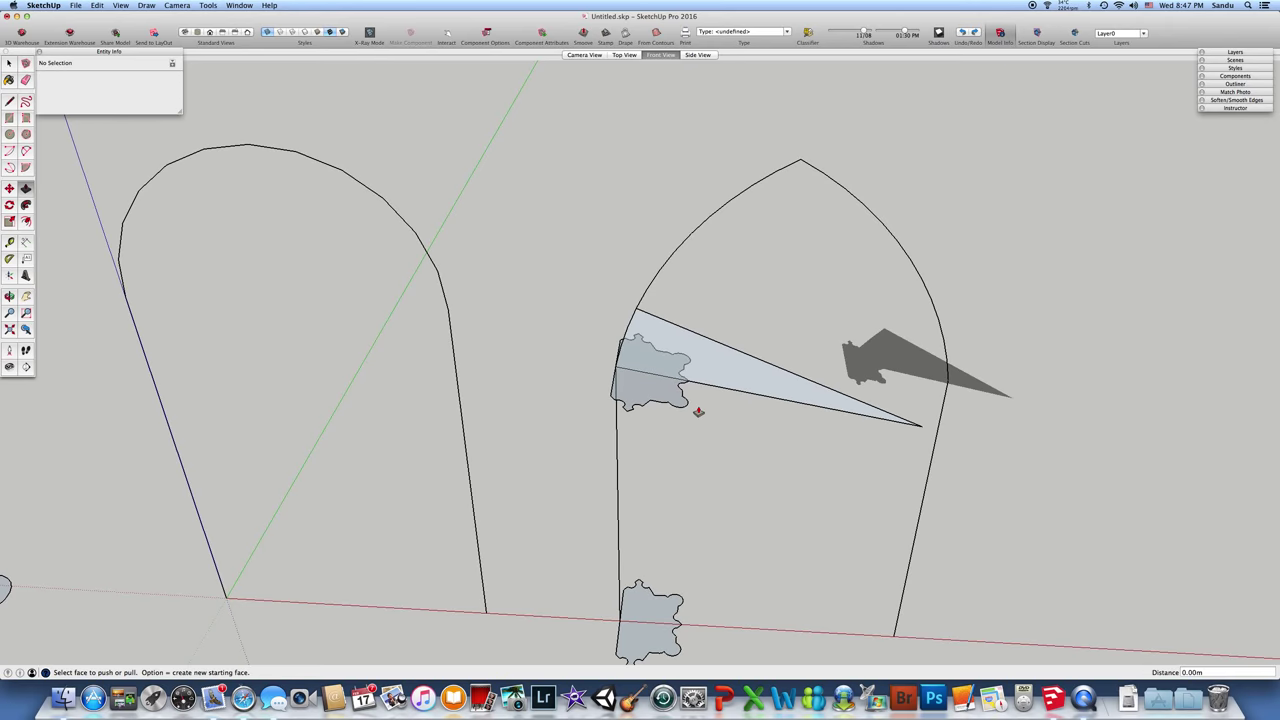
Step: Erase the two stray edges on the capital shape and pull it into a 3D block
key(e)
click(922, 423)
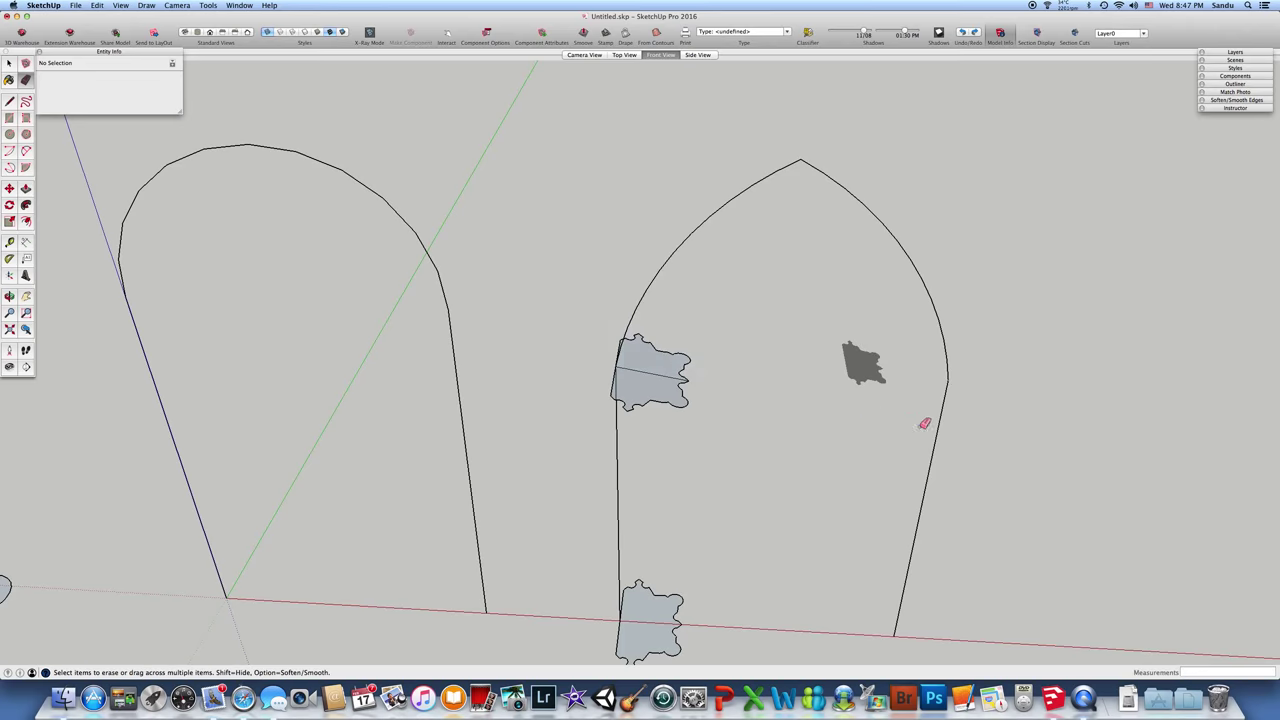
click(669, 376)
key(p)
mouse_move(651, 371)
mouse_down()
mouse_move(620, 331)
mouse_move(677, 362)
mouse_move(694, 443)
mouse_up()
middle_drag(694, 443, 729, 349)
scroll(723, 331, up, 2)
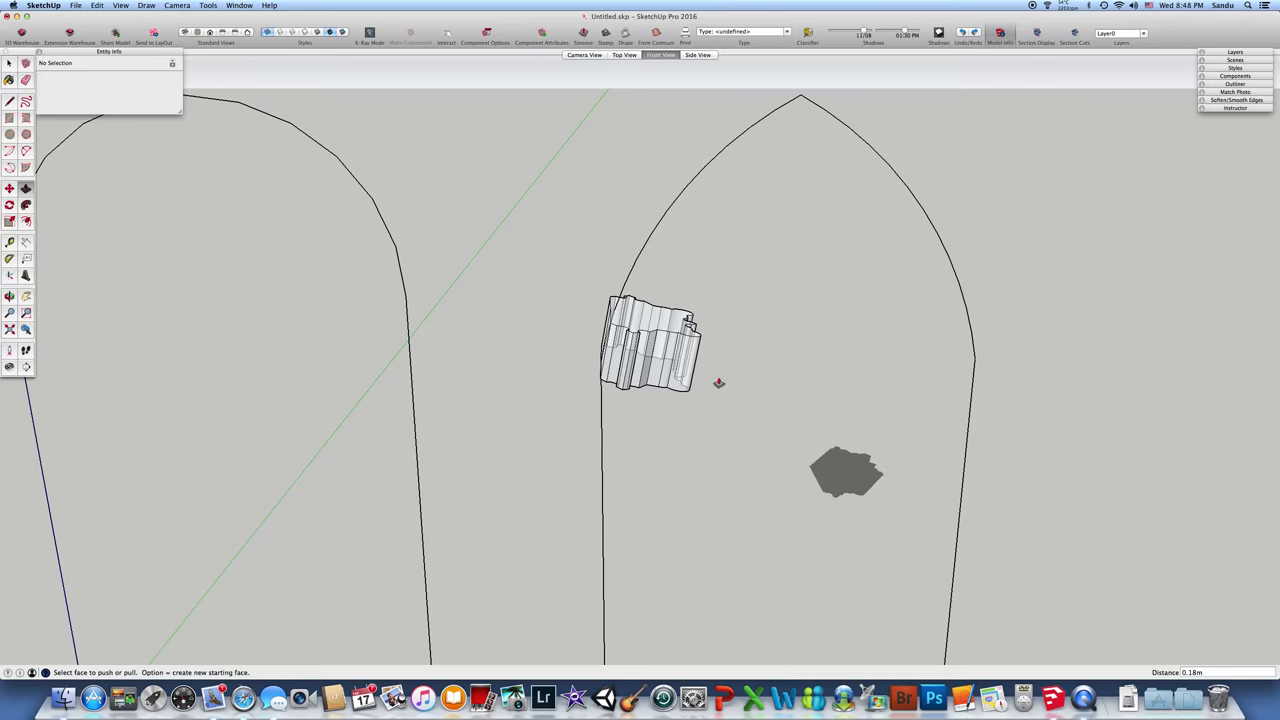
scroll(720, 388, down, 4)
scroll(724, 391, up, 2)
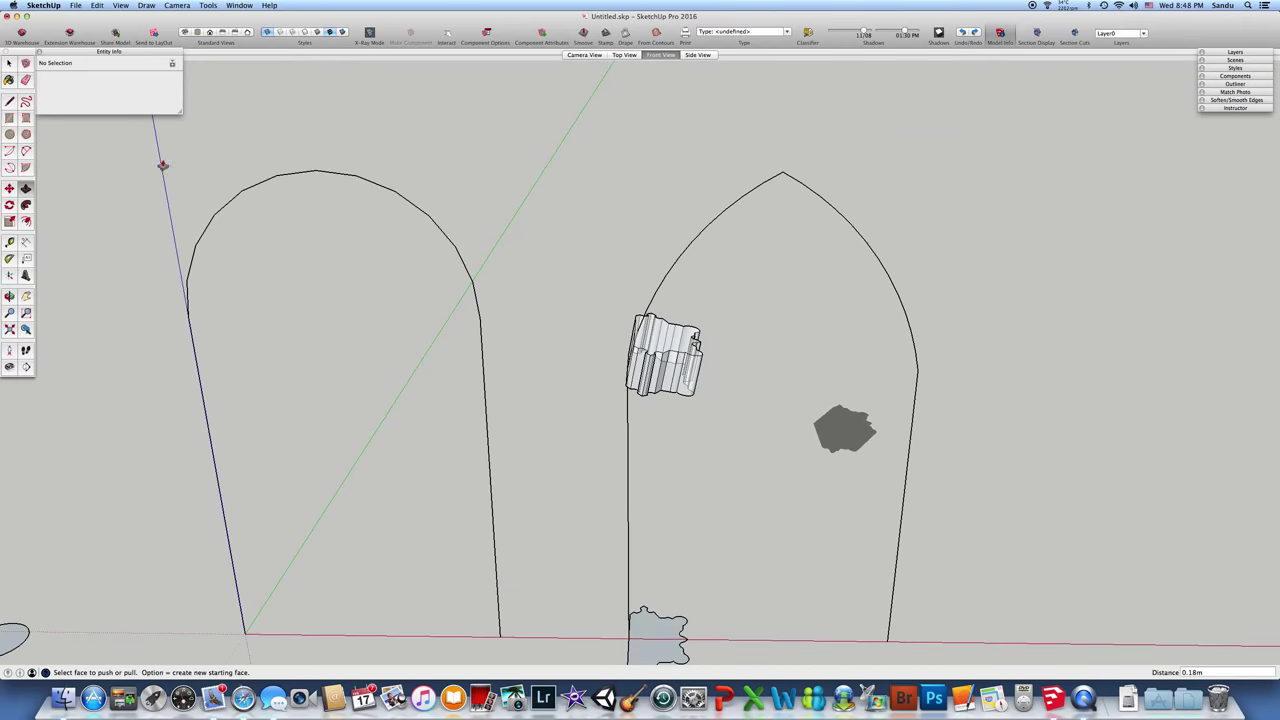
Step: Make the capital block into solid component Component#2, volume 0.02 m³
key(space)
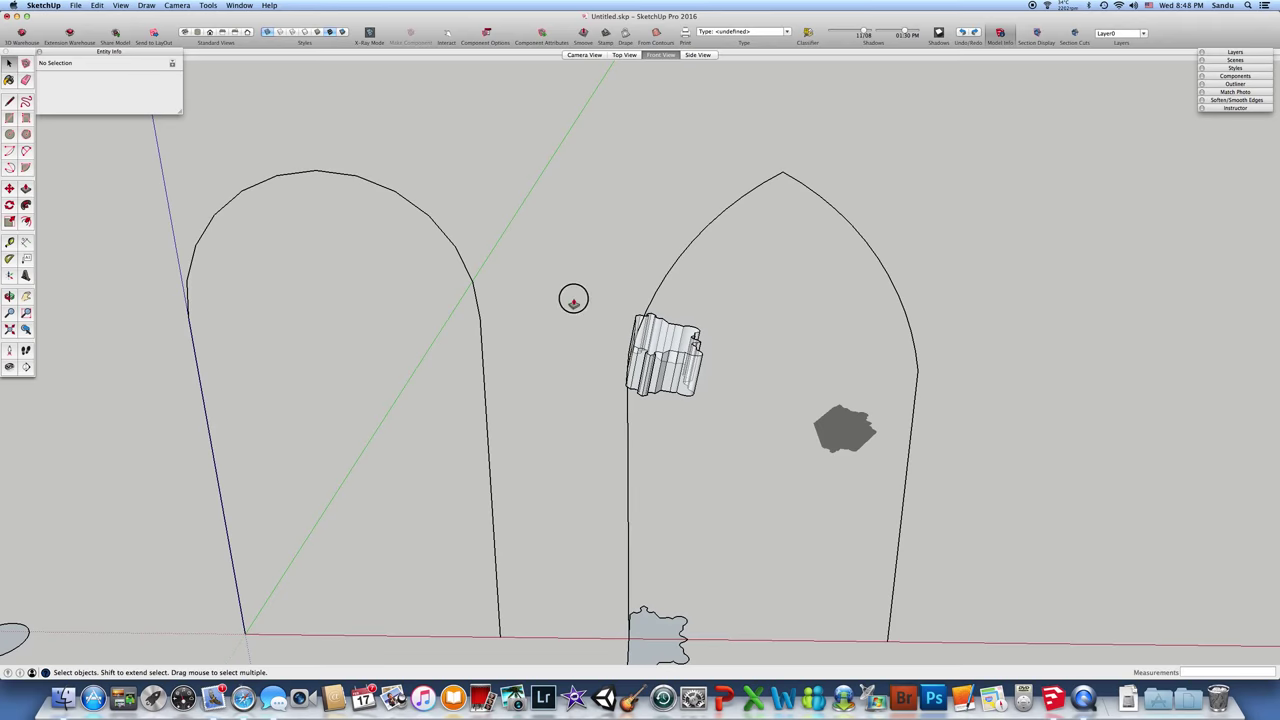
drag(571, 297, 756, 434)
right_click(684, 357)
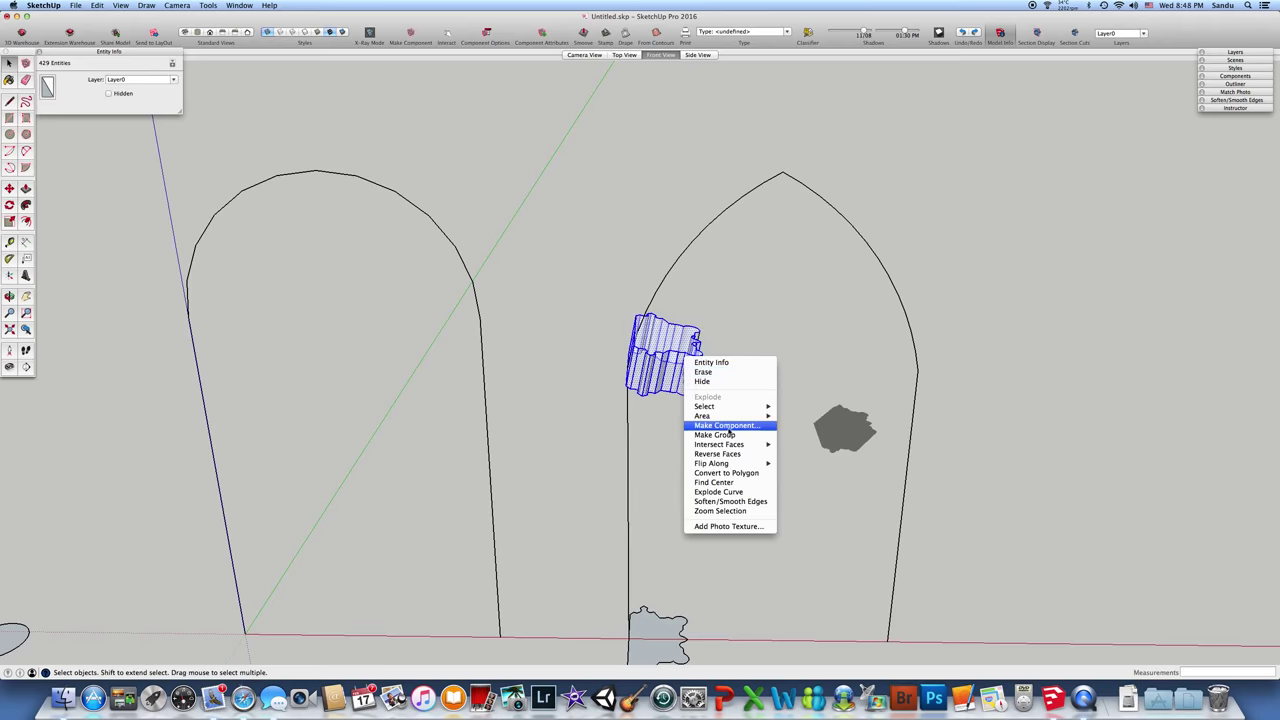
click(726, 425)
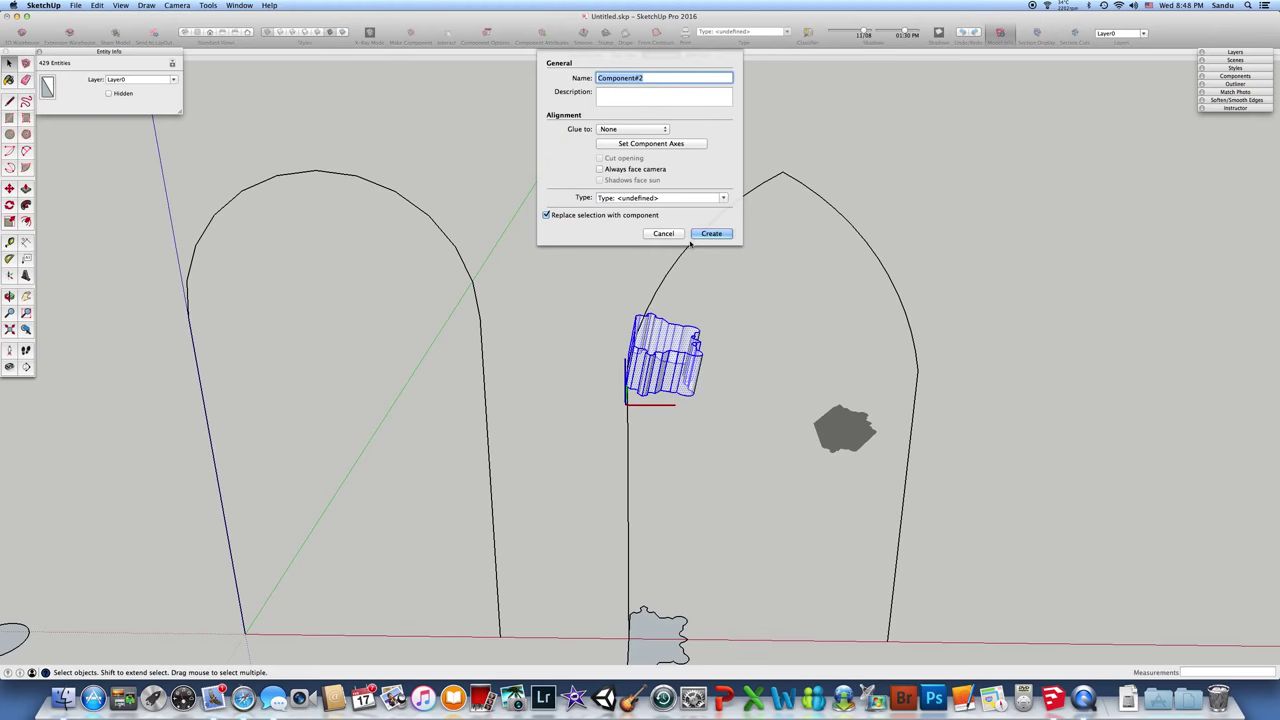
click(711, 234)
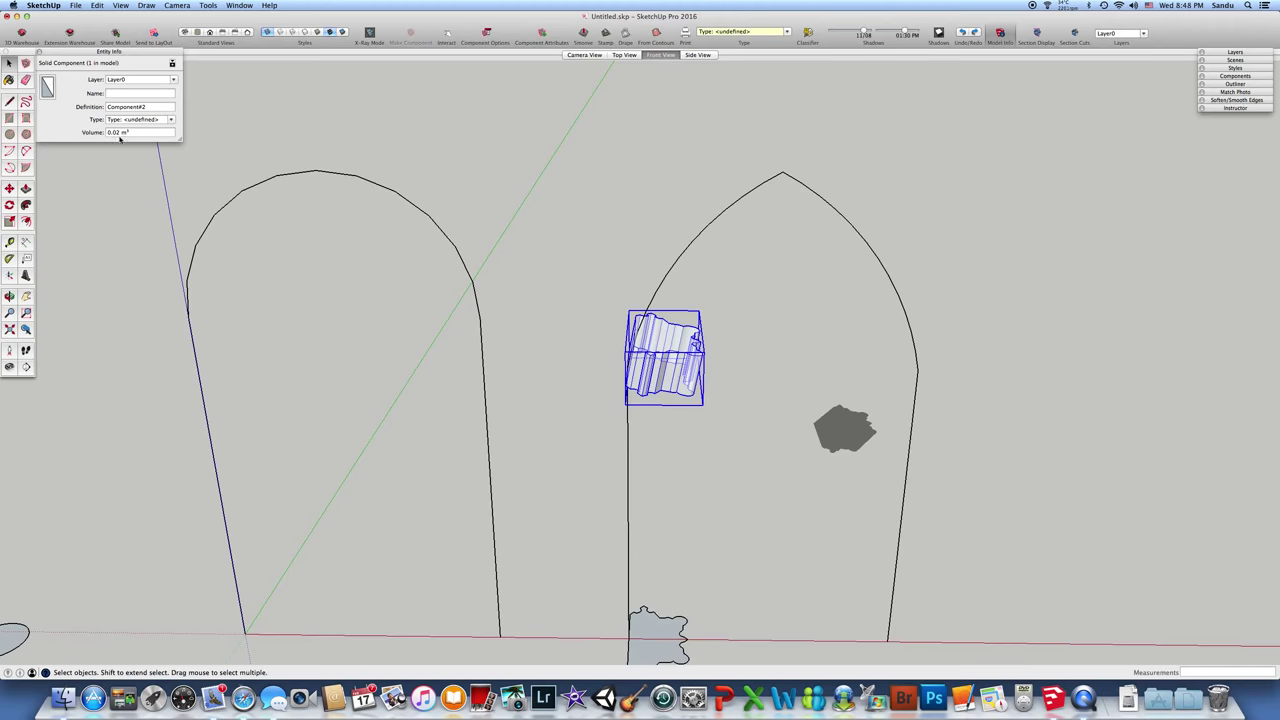
Step: Push/Pull the base shape up into a column shaft about 1.40 m tall
scroll(641, 523, down, 2)
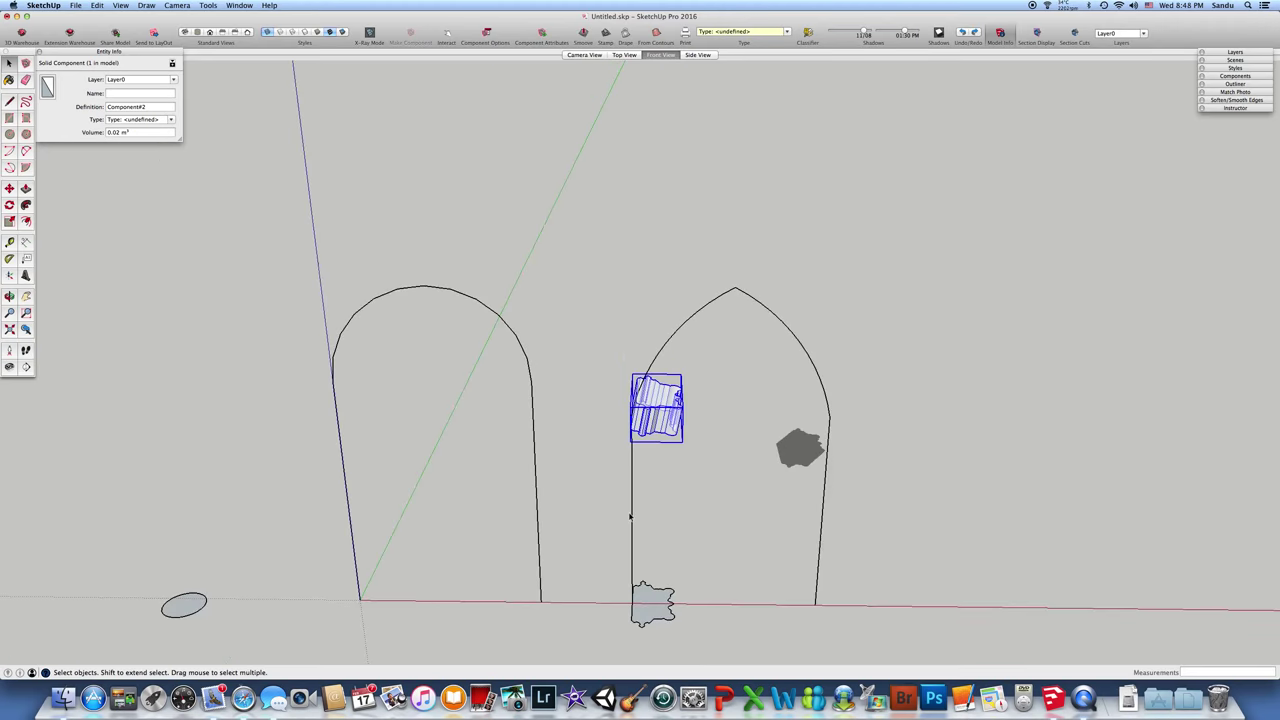
key(p)
drag(653, 603, 629, 414)
middle_drag(614, 474, 695, 520)
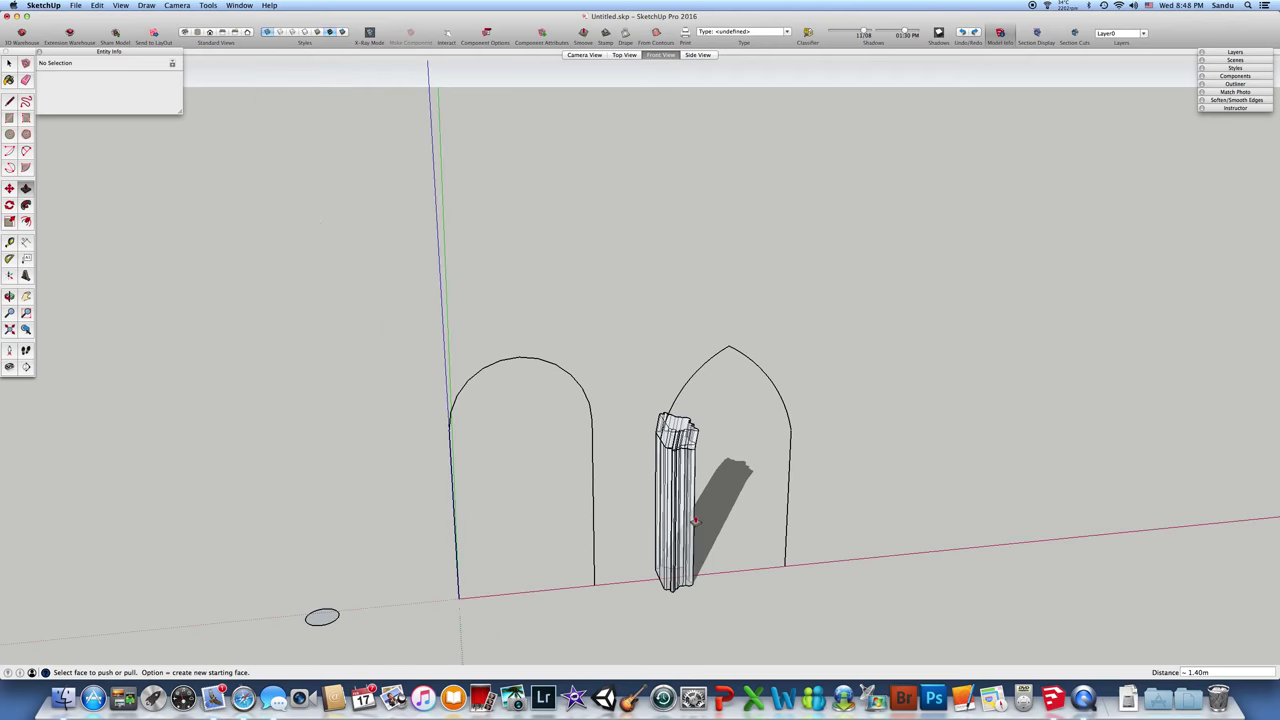
Step: Make the column shaft into solid component Component#3 (0.15 m³) and reselect it
key(space)
drag(630, 412, 745, 615)
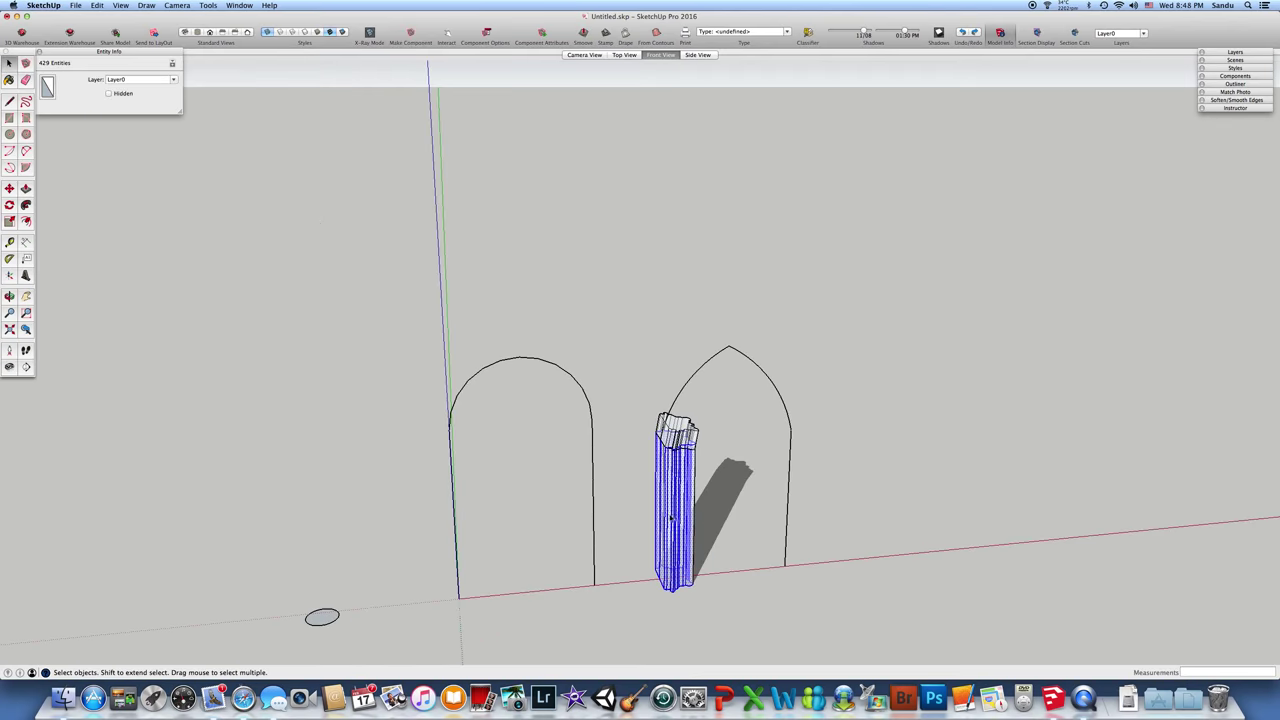
right_click(671, 501)
click(727, 569)
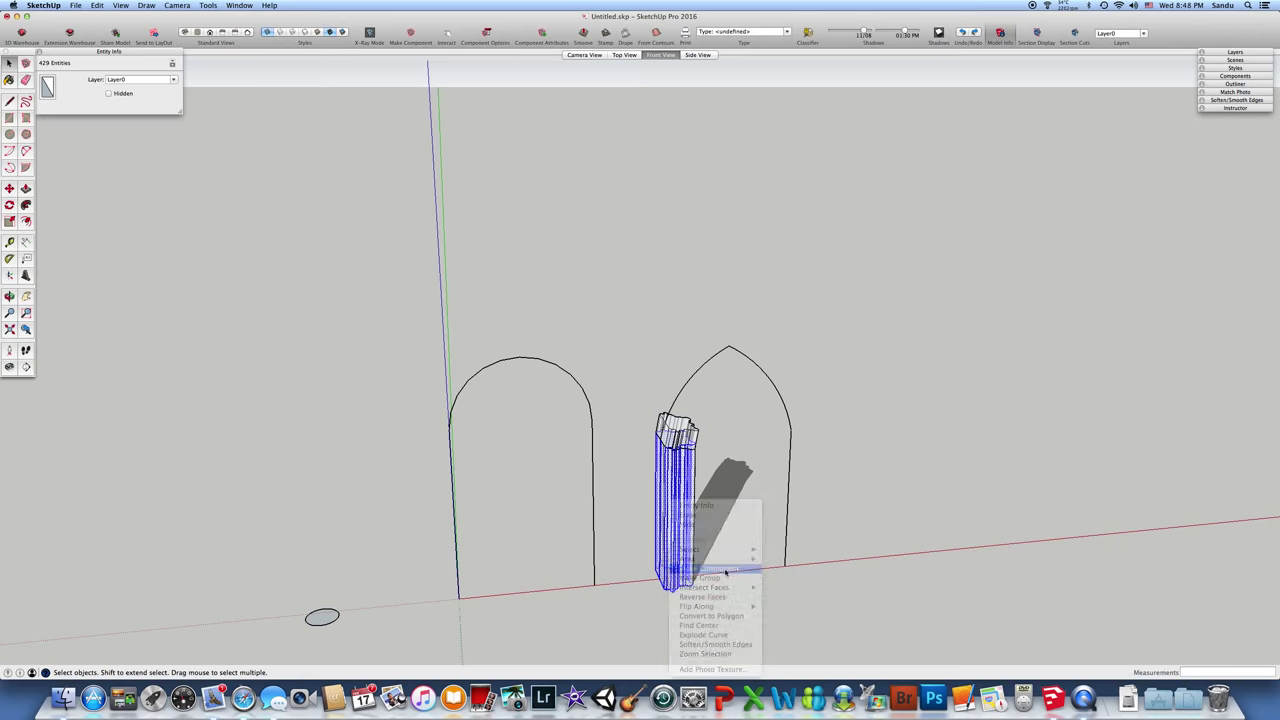
click(711, 233)
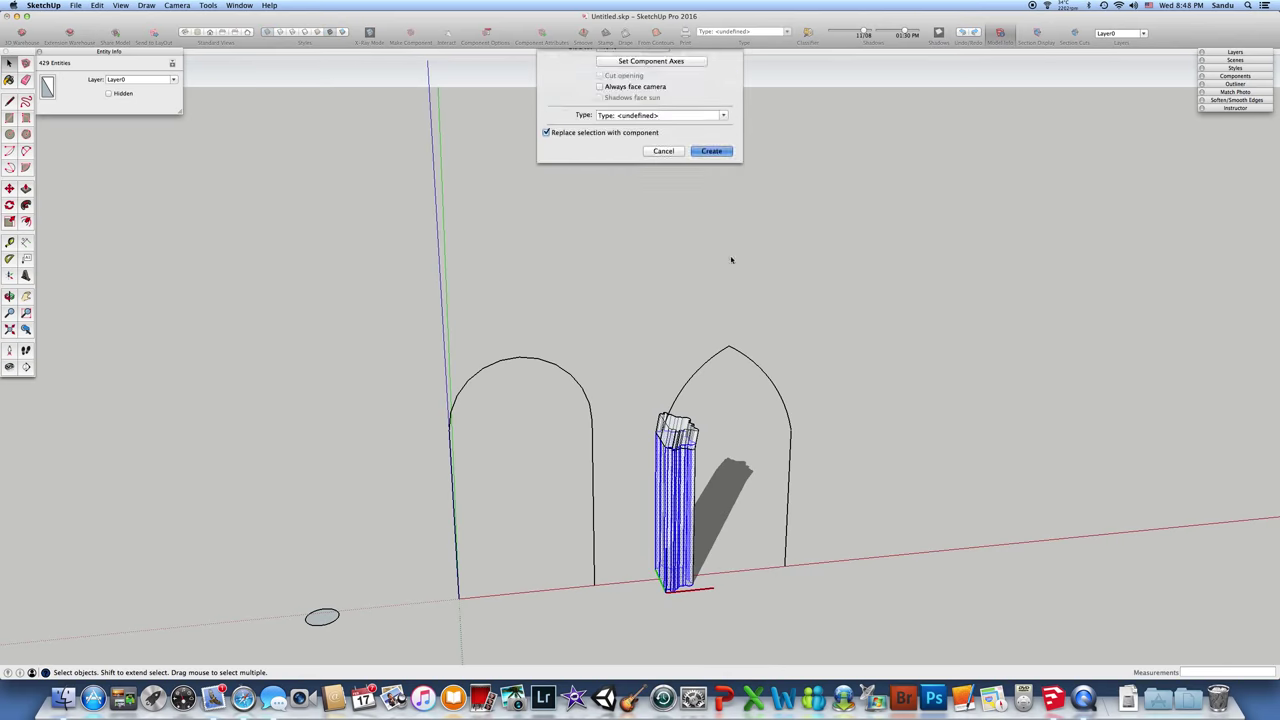
click(746, 494)
click(683, 484)
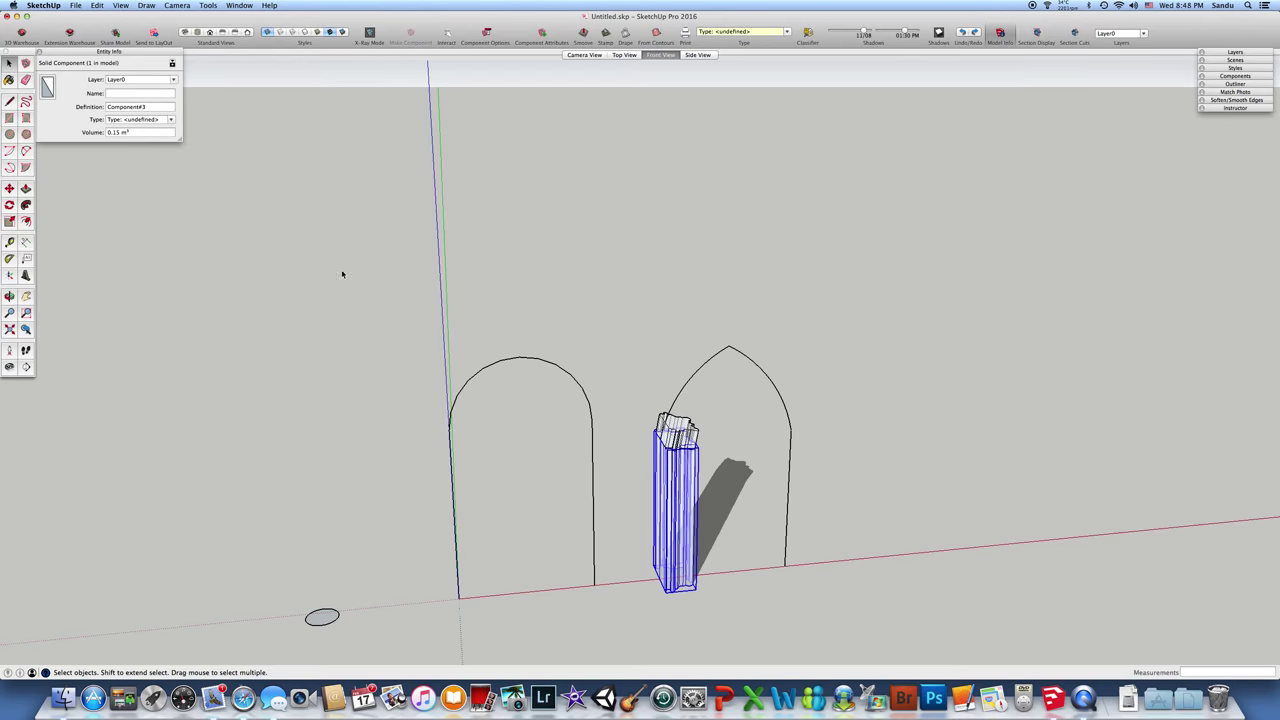
middle_drag(421, 307, 700, 353)
scroll(690, 449, up, 5)
scroll(683, 423, up, 8)
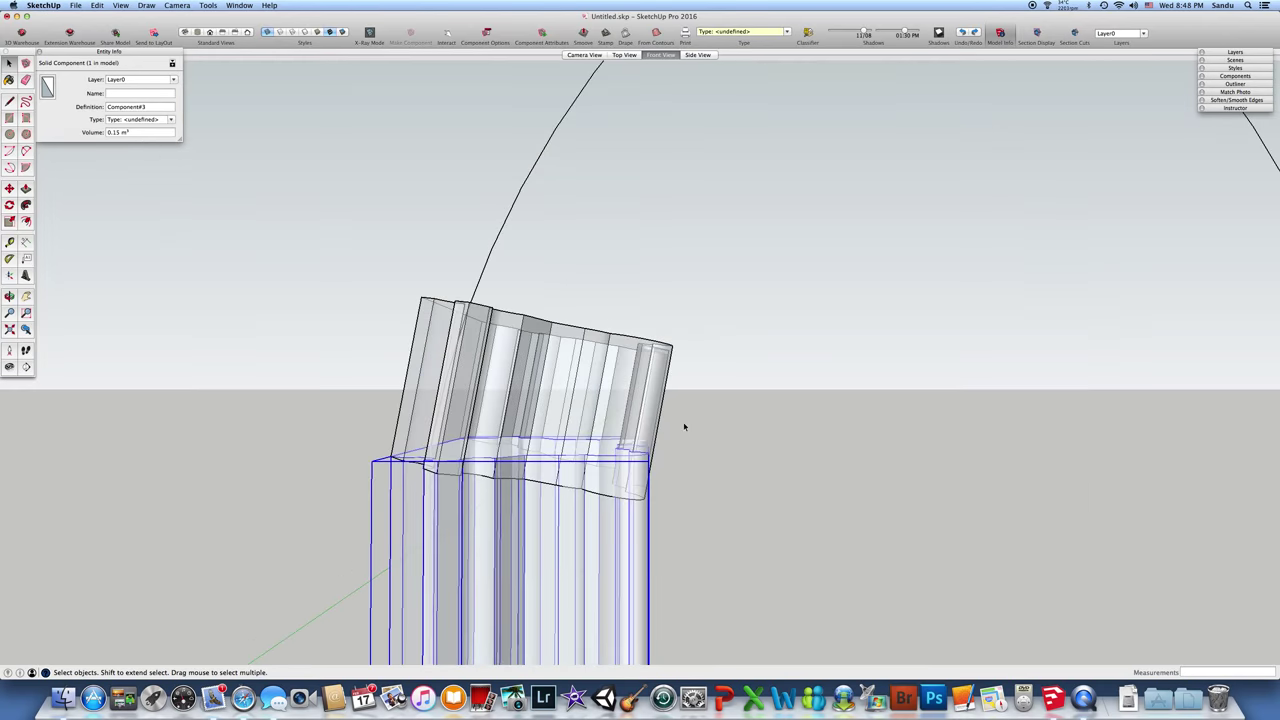
click(729, 471)
middle_drag(729, 471, 757, 505)
click(750, 476)
click(378, 28)
middle_drag(537, 149, 640, 464)
scroll(657, 480, up, 10)
scroll(723, 475, down, 5)
middle_drag(817, 491, 700, 480)
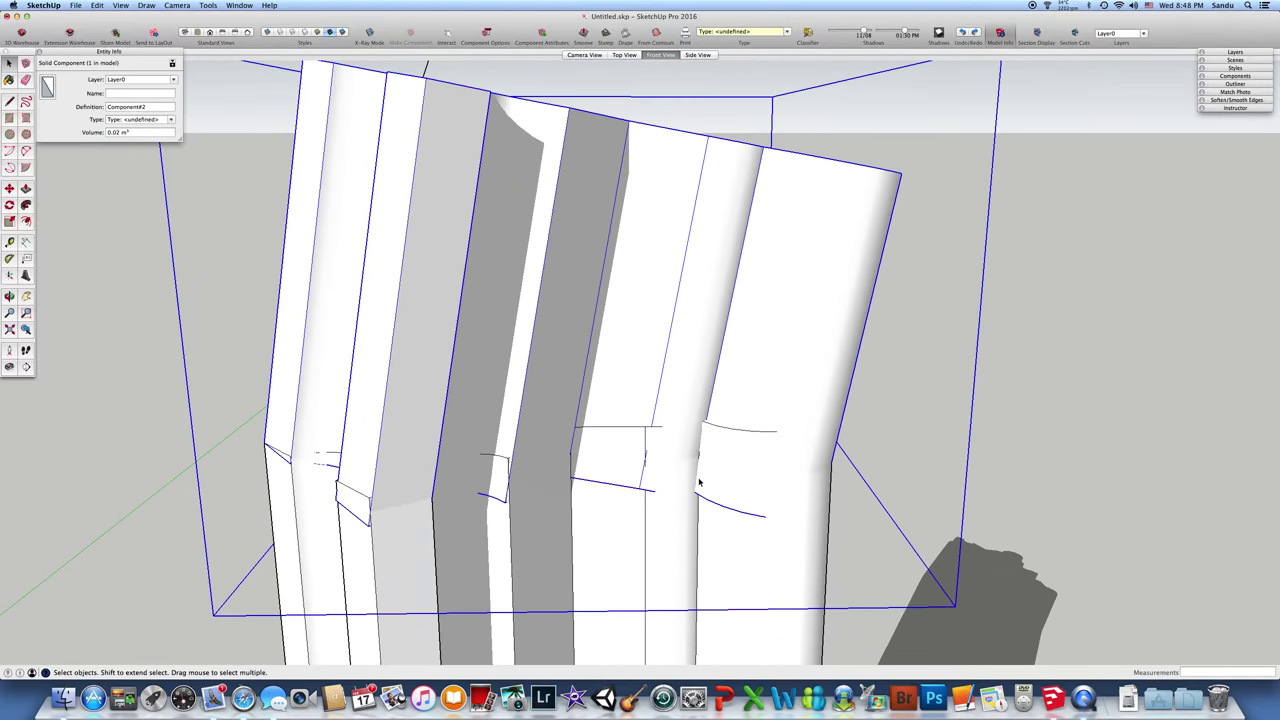
scroll(566, 465, down, 3)
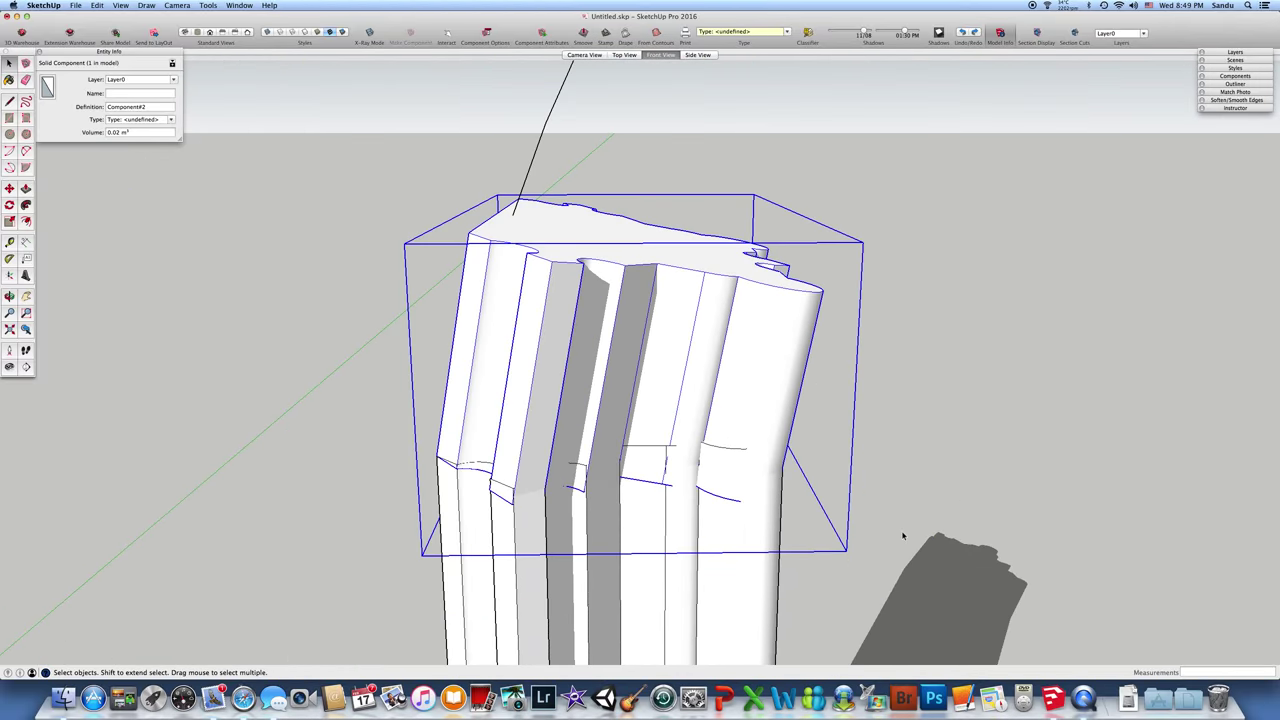
middle_drag(902, 537, 768, 443)
scroll(663, 443, up, 6)
scroll(600, 460, down, 5)
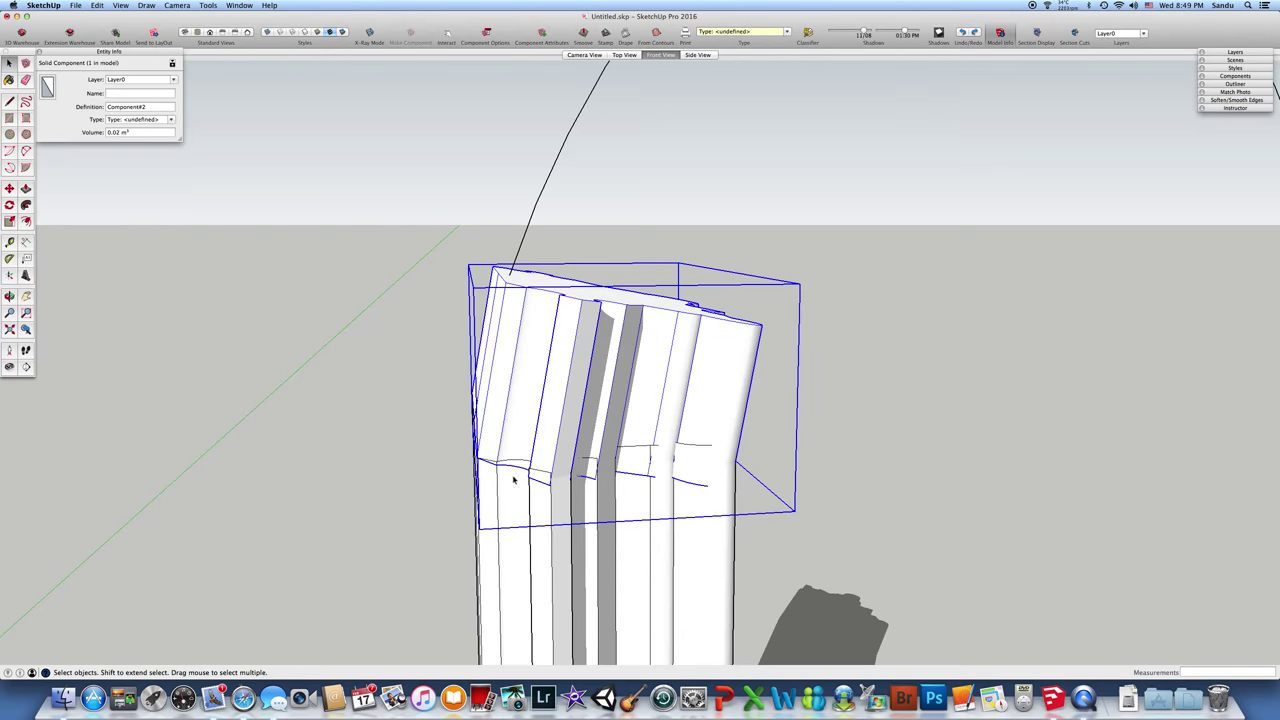
scroll(791, 471, down, 5)
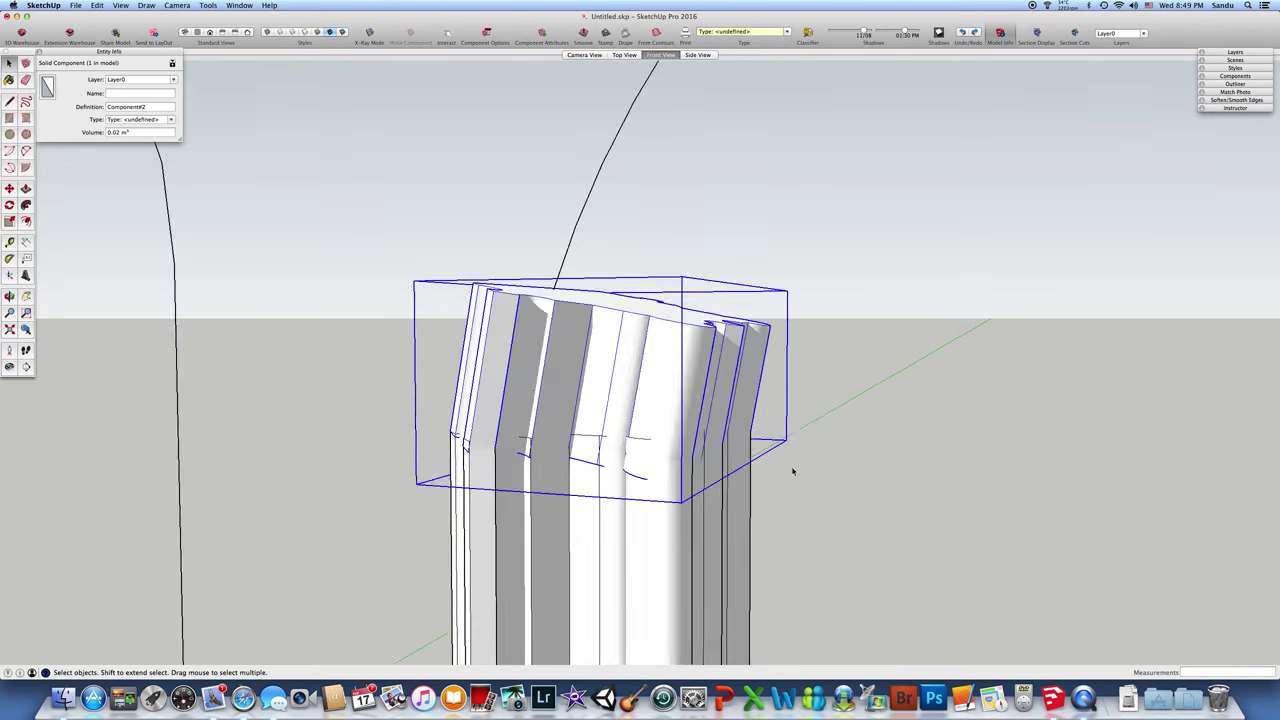
middle_drag(801, 478, 650, 369)
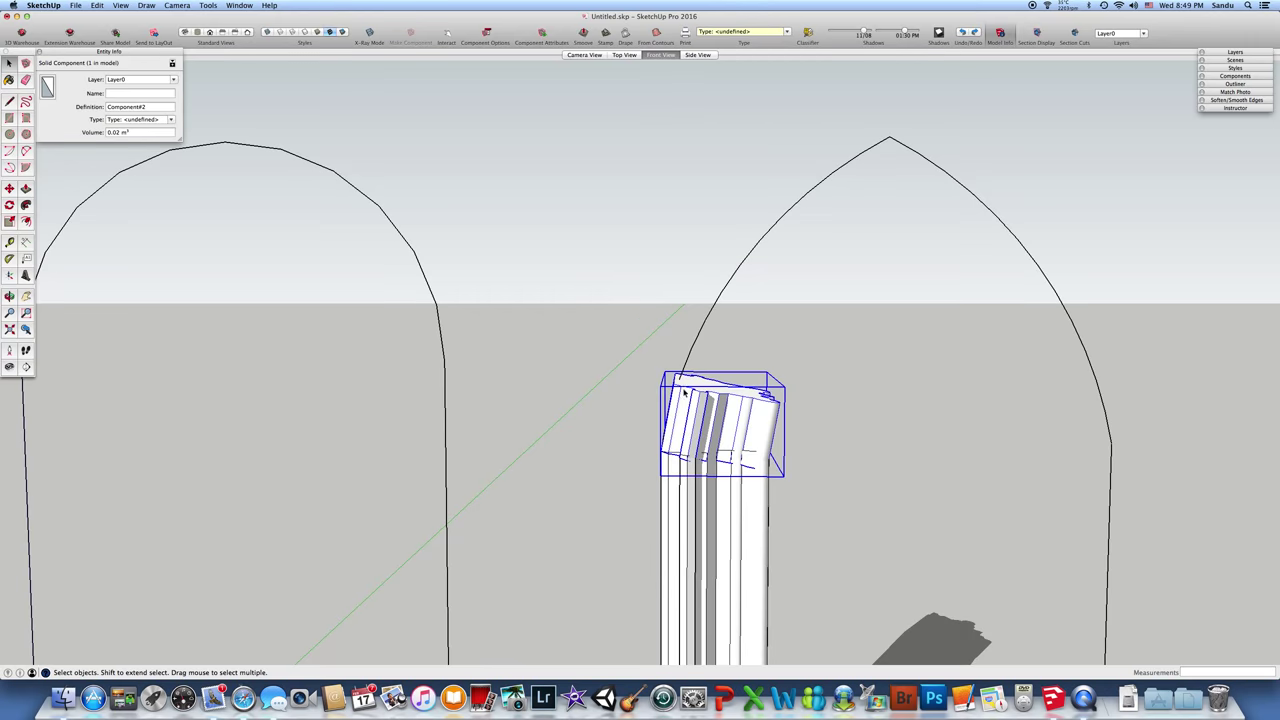
scroll(772, 418, down, 3)
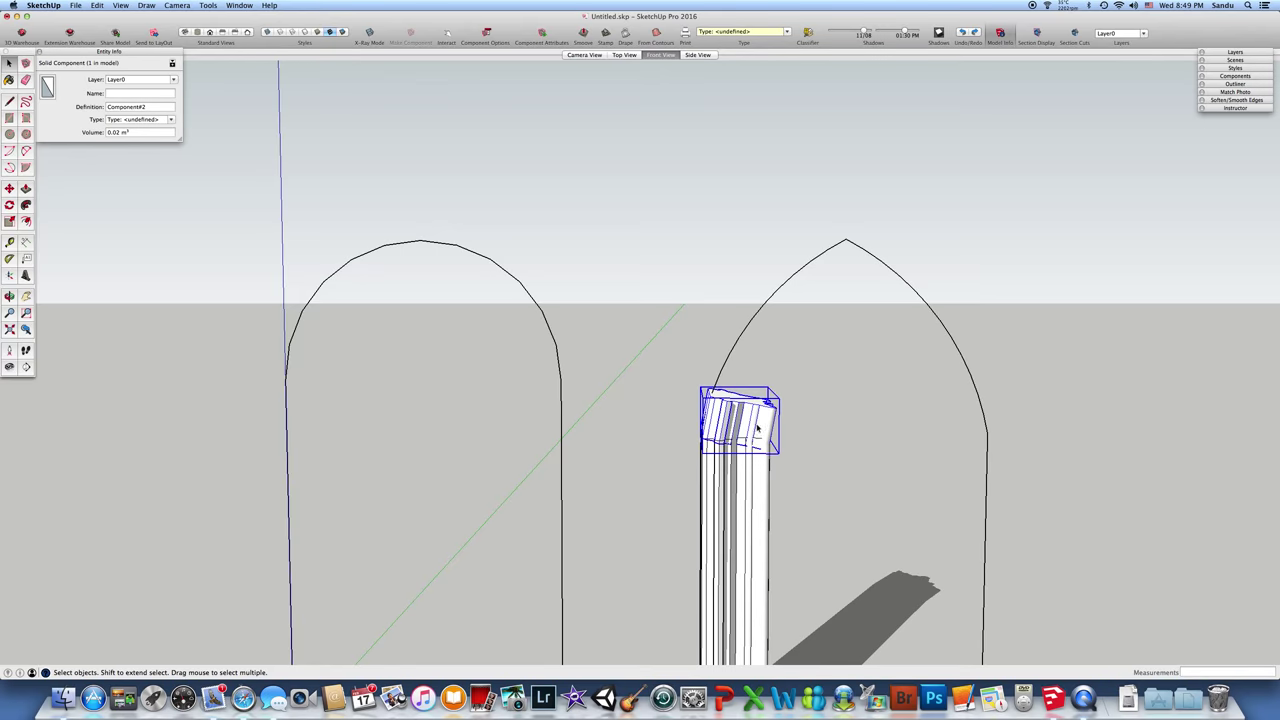
scroll(760, 430, up, 2)
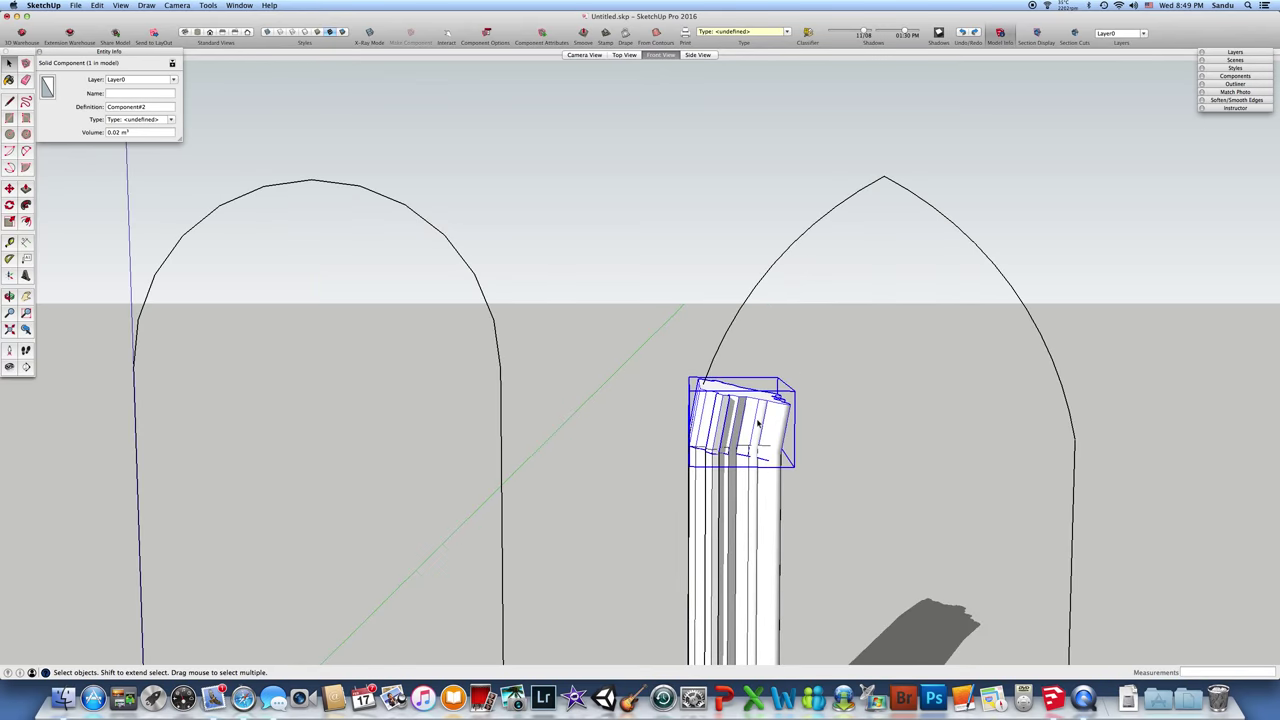
click(368, 33)
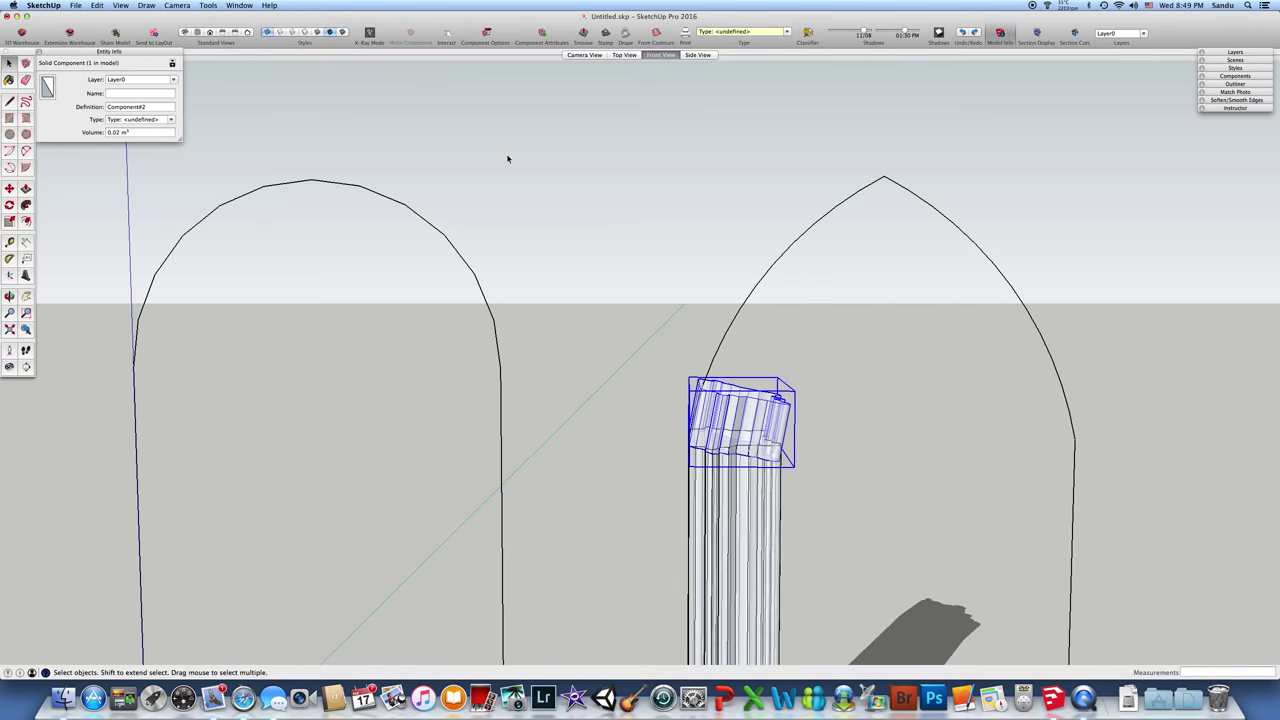
Step: Draw a line from the capital's top corner out toward the pointed arch's right side
middle_drag(703, 293, 724, 351)
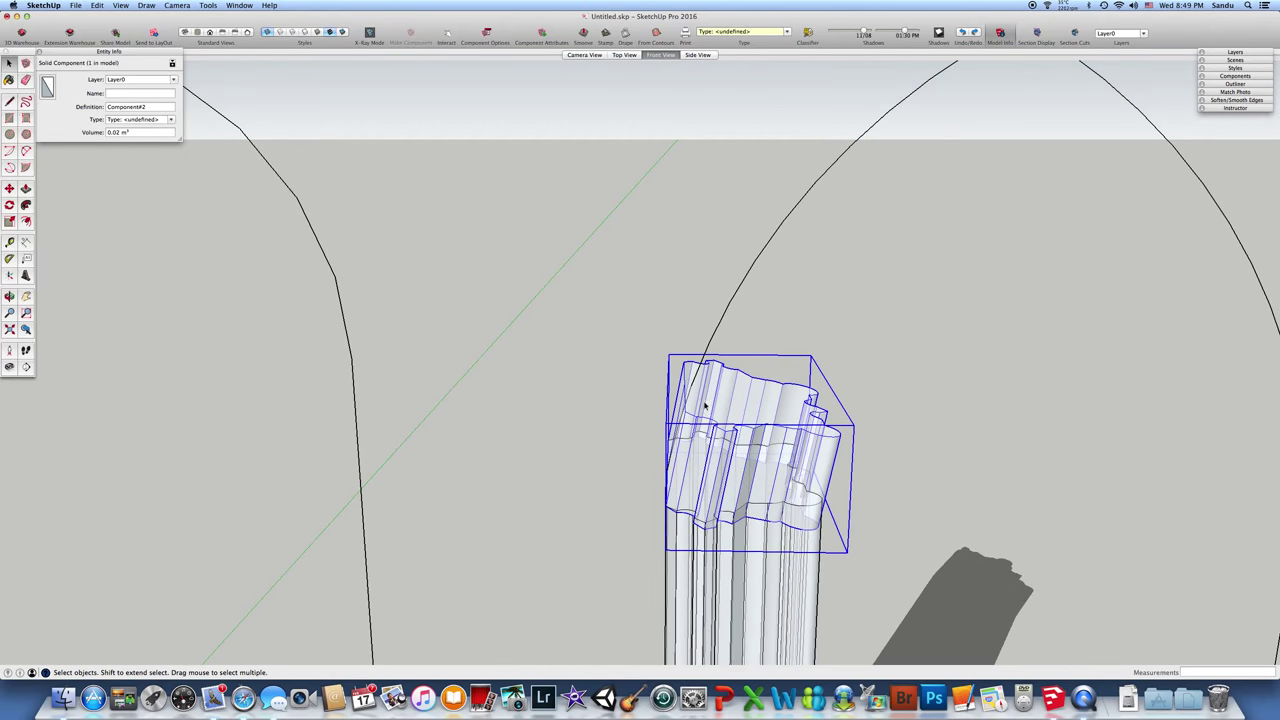
click(9, 101)
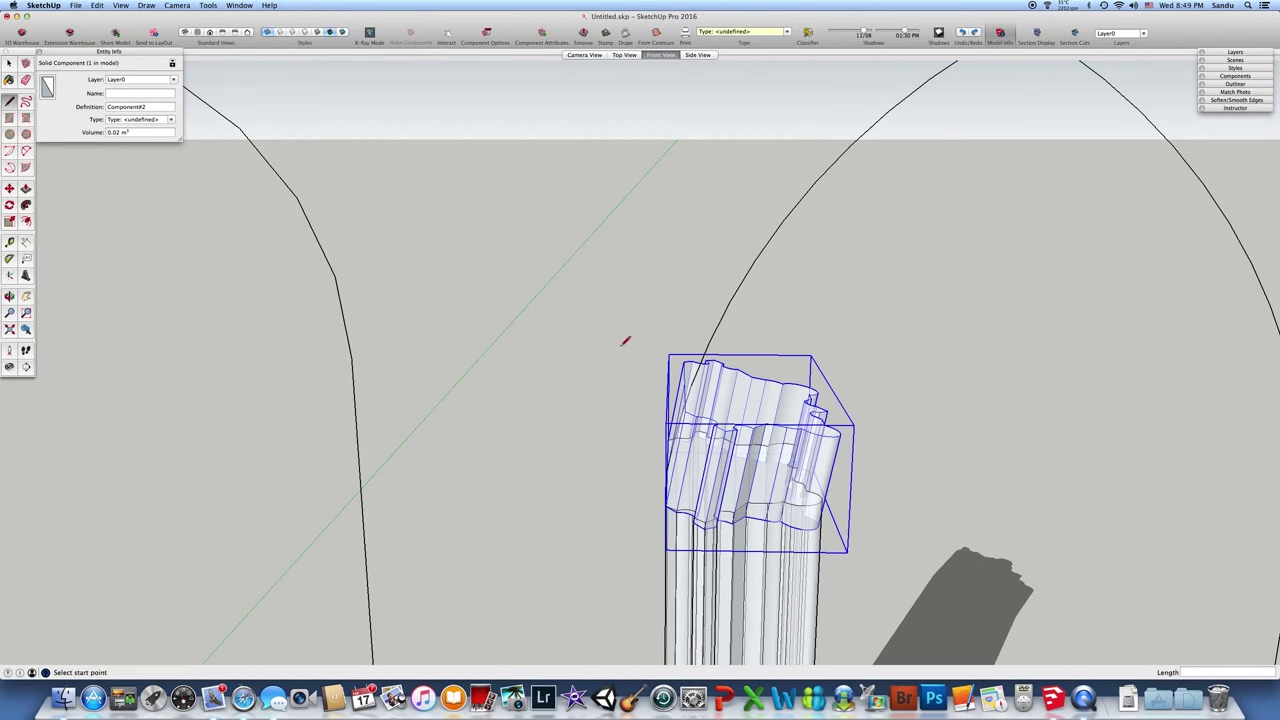
click(692, 386)
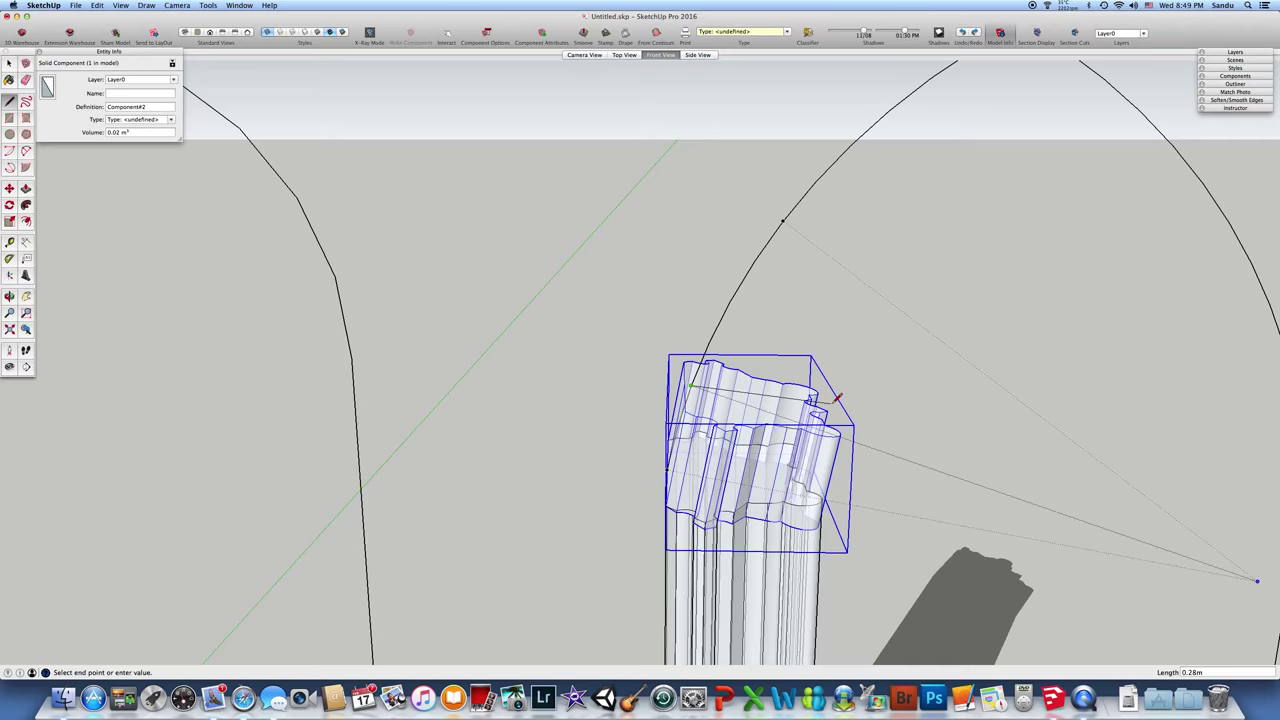
middle_drag(838, 398, 780, 470)
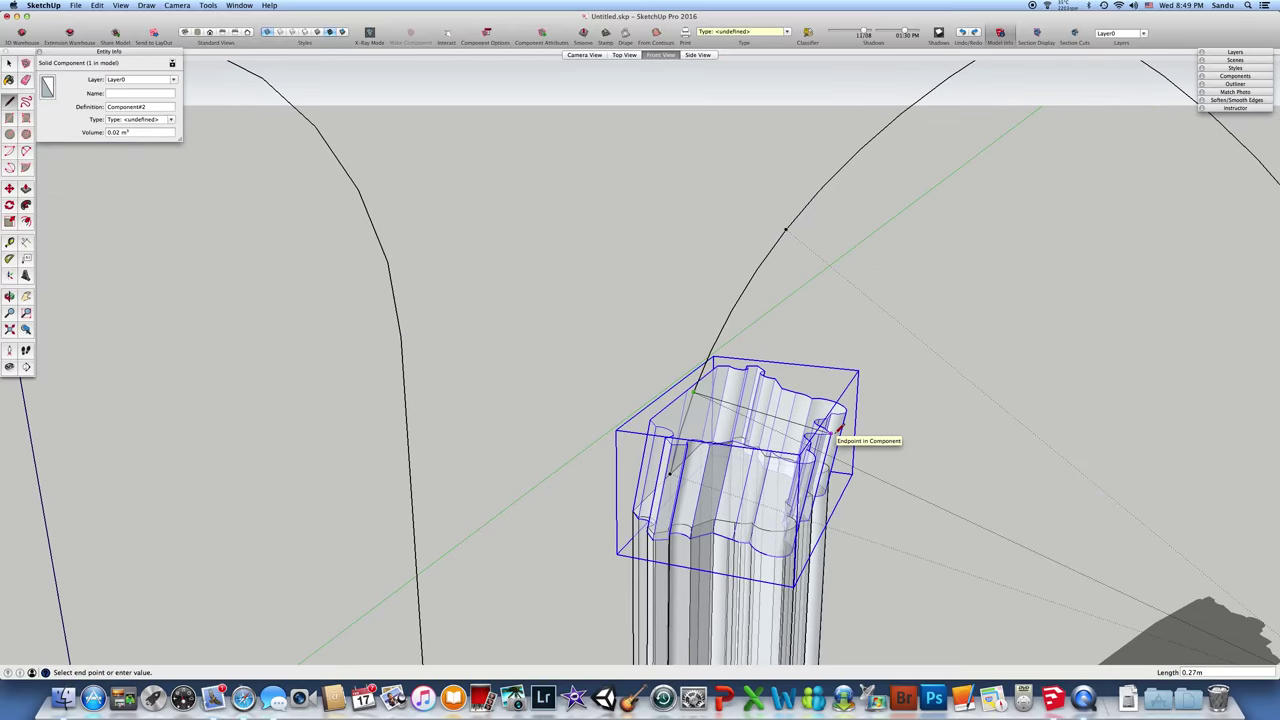
middle_drag(838, 428, 699, 467)
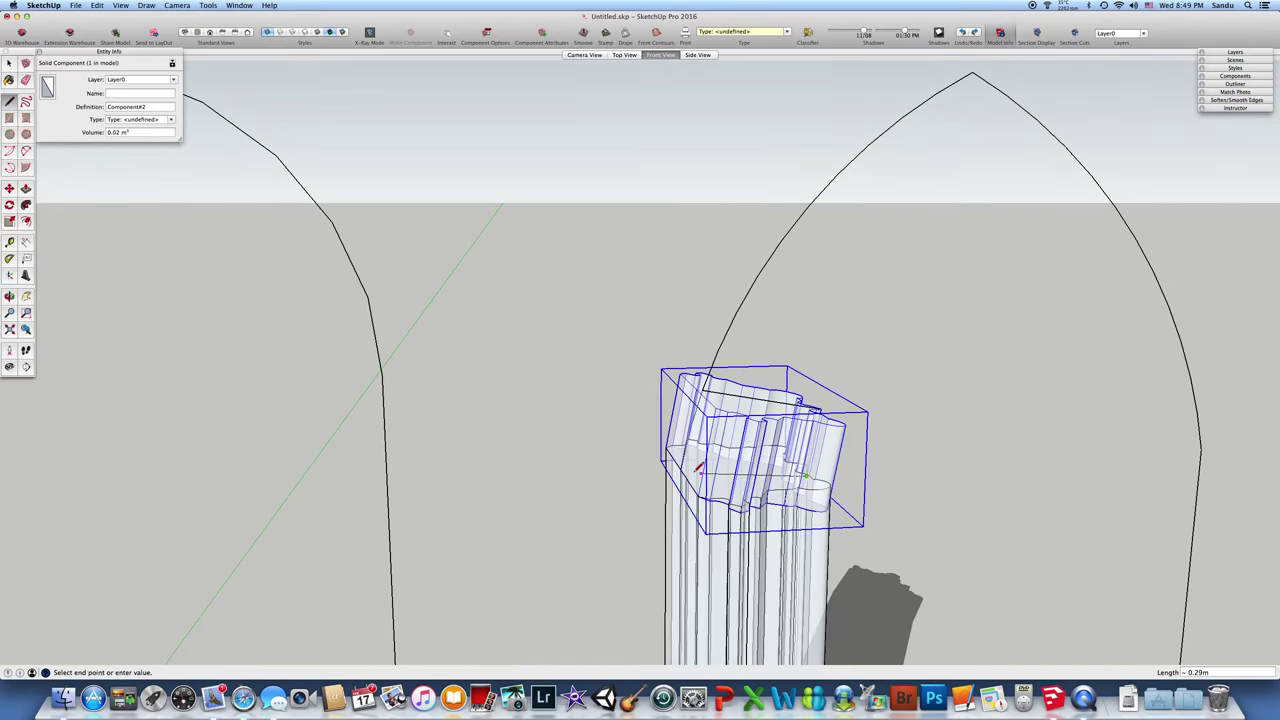
click(700, 468)
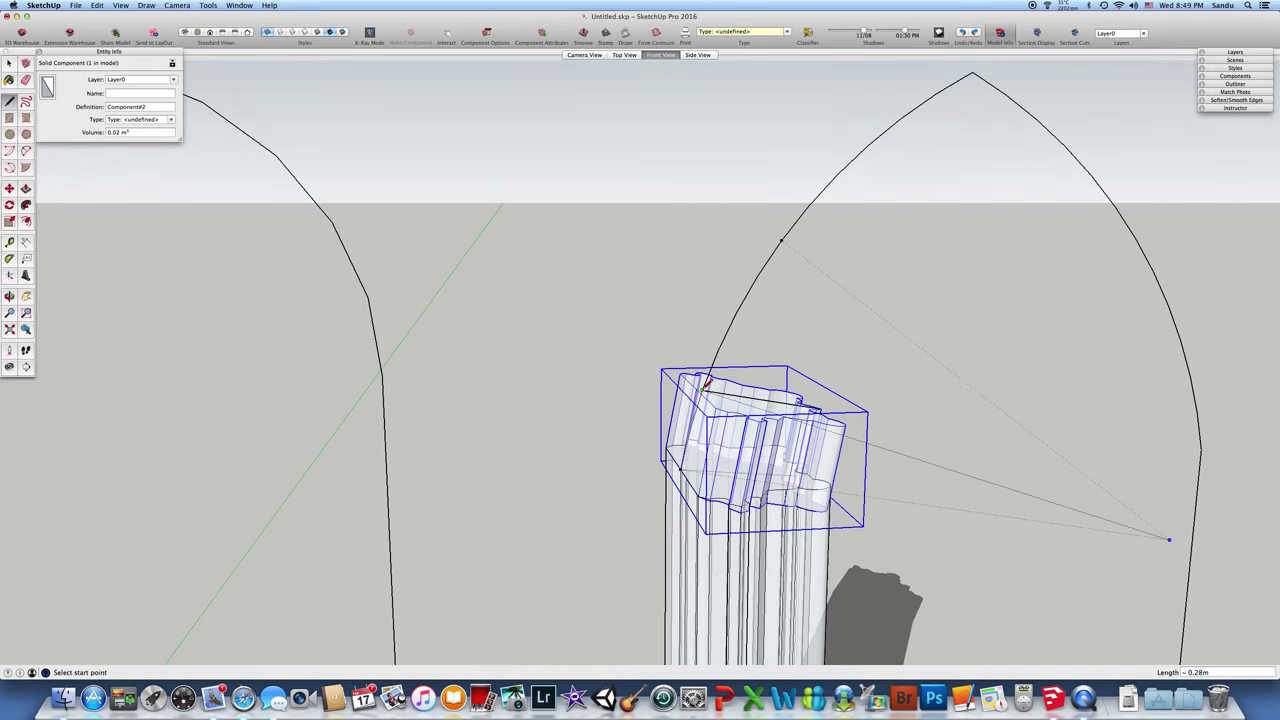
click(706, 383)
middle_drag(886, 500, 777, 489)
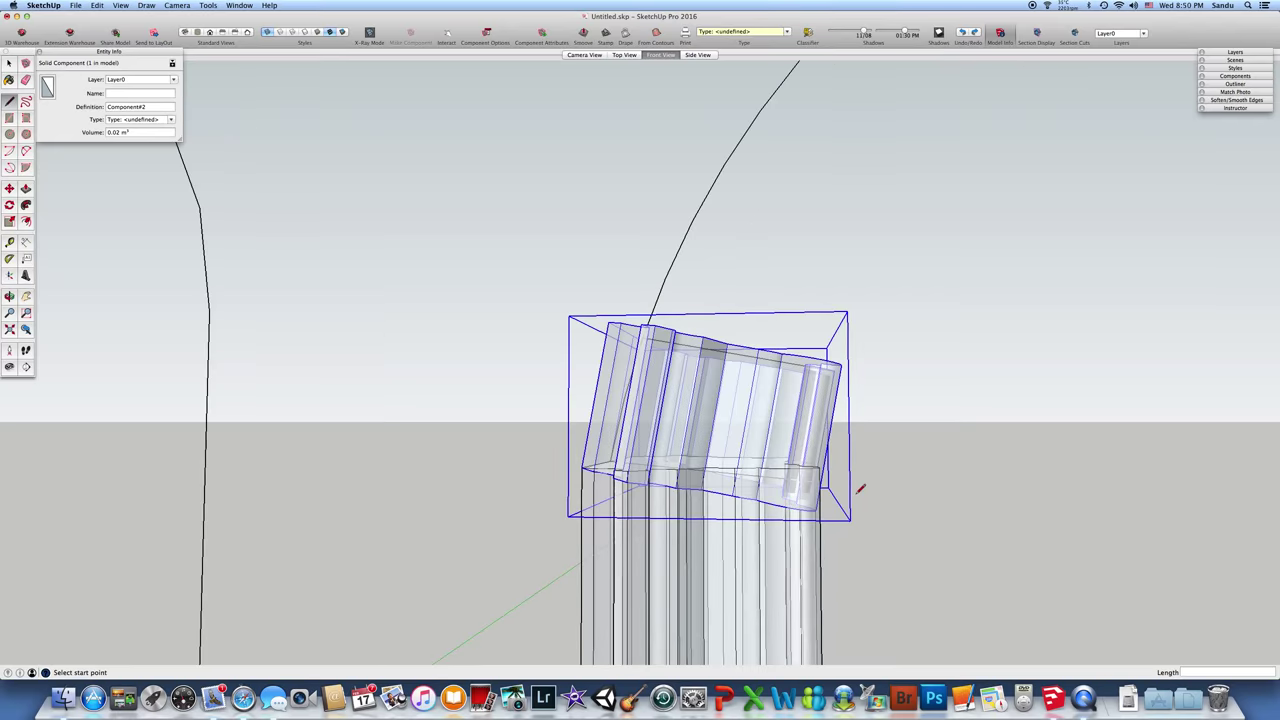
middle_drag(825, 375, 785, 420)
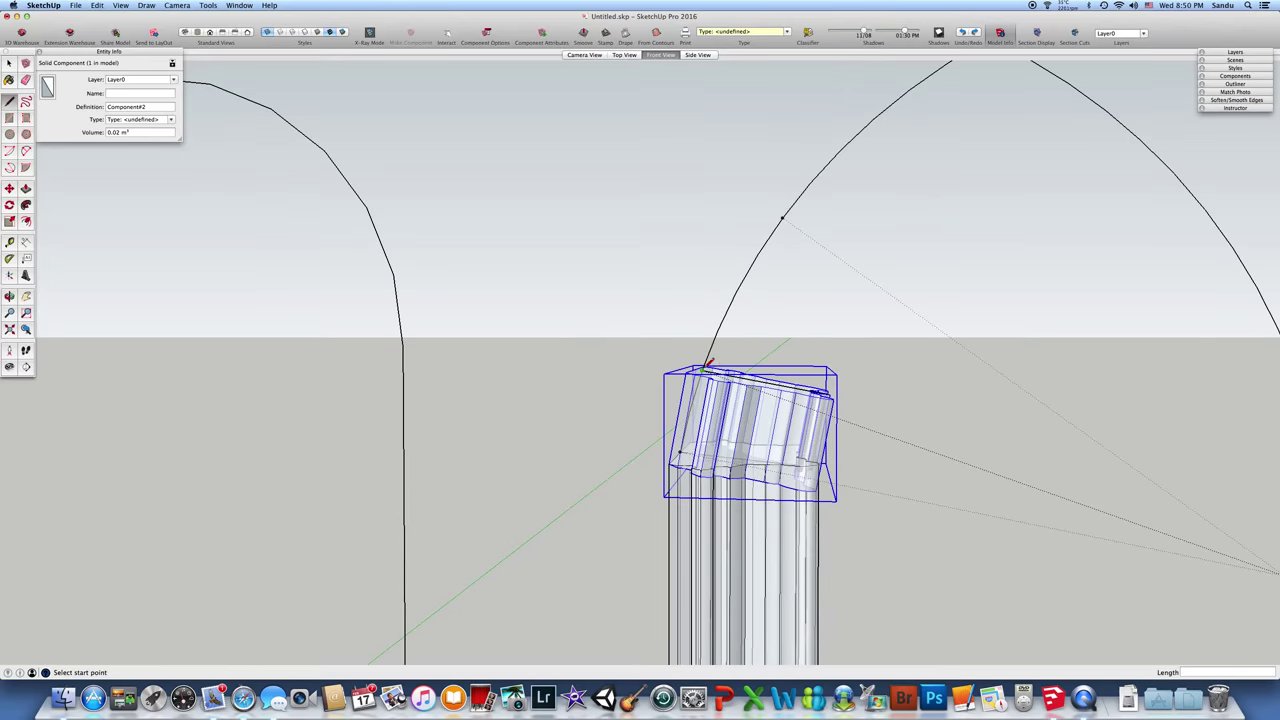
click(705, 370)
scroll(942, 440, down, 3)
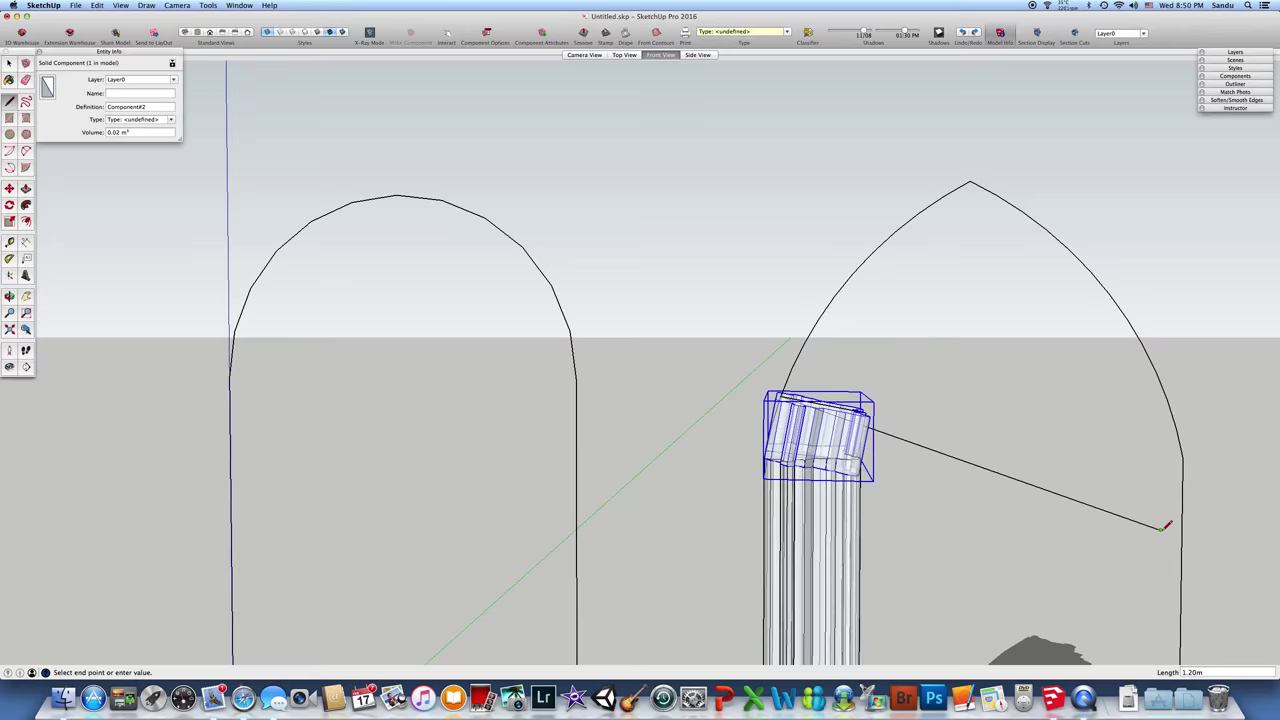
middle_drag(1166, 528, 970, 432)
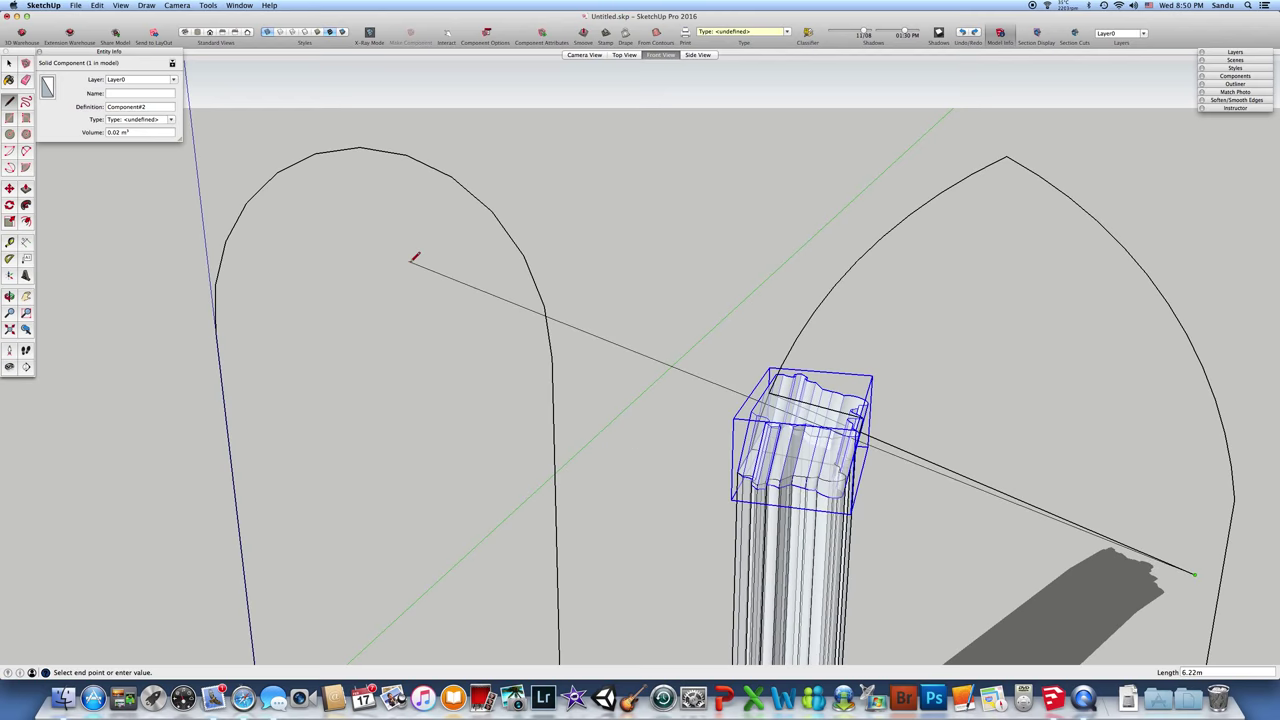
Step: Erase the long diagonal line and zoom in close around the capital's top
key(e)
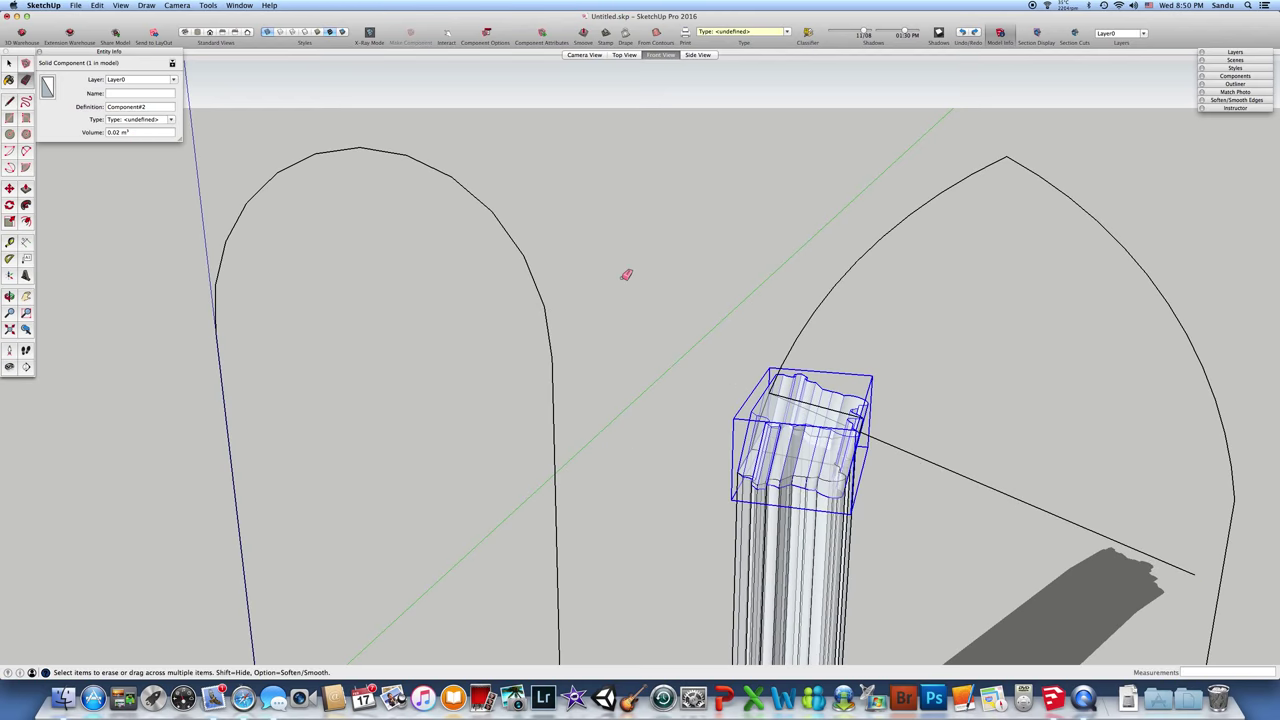
click(950, 466)
scroll(905, 440, up, 6)
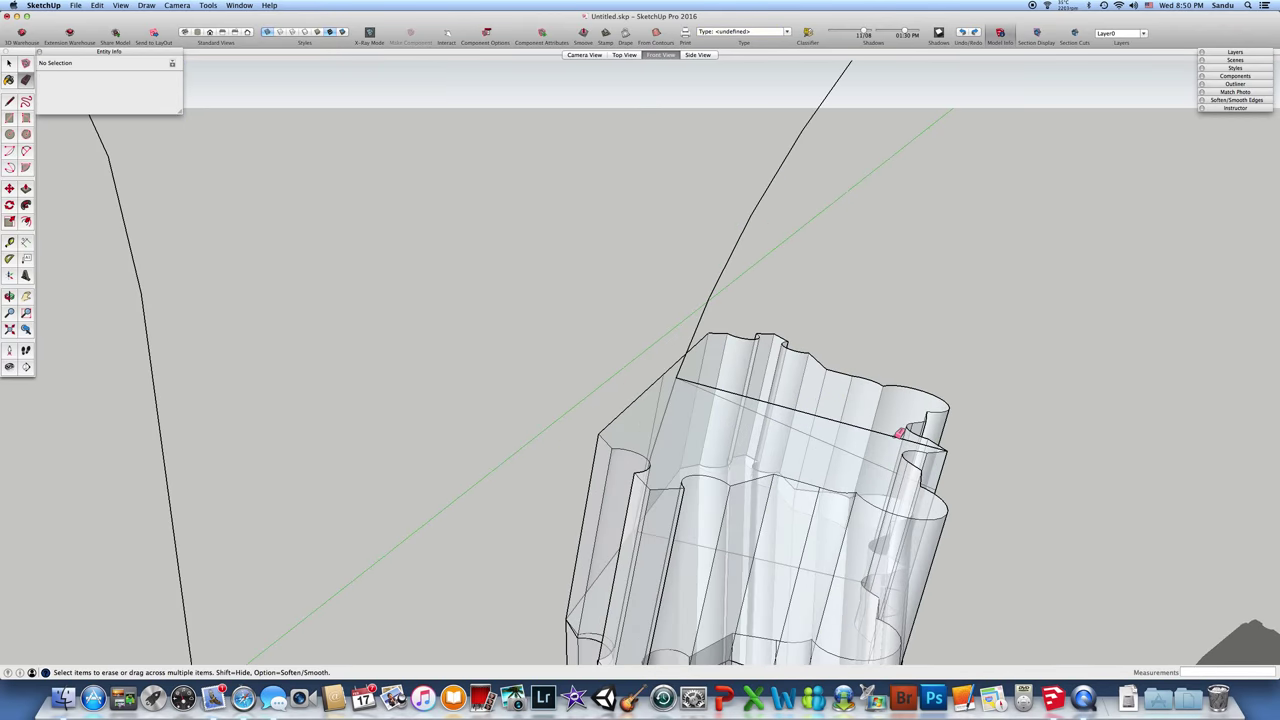
mouse_move(898, 432)
middle_down()
mouse_move(851, 447)
mouse_move(840, 434)
mouse_move(806, 497)
mouse_move(786, 491)
mouse_move(851, 443)
mouse_move(846, 409)
mouse_move(831, 417)
mouse_move(891, 424)
mouse_move(900, 484)
mouse_move(806, 434)
mouse_move(811, 452)
mouse_move(820, 420)
mouse_move(803, 431)
mouse_move(903, 403)
middle_up()
key(e)
scroll(776, 410, up, 3)
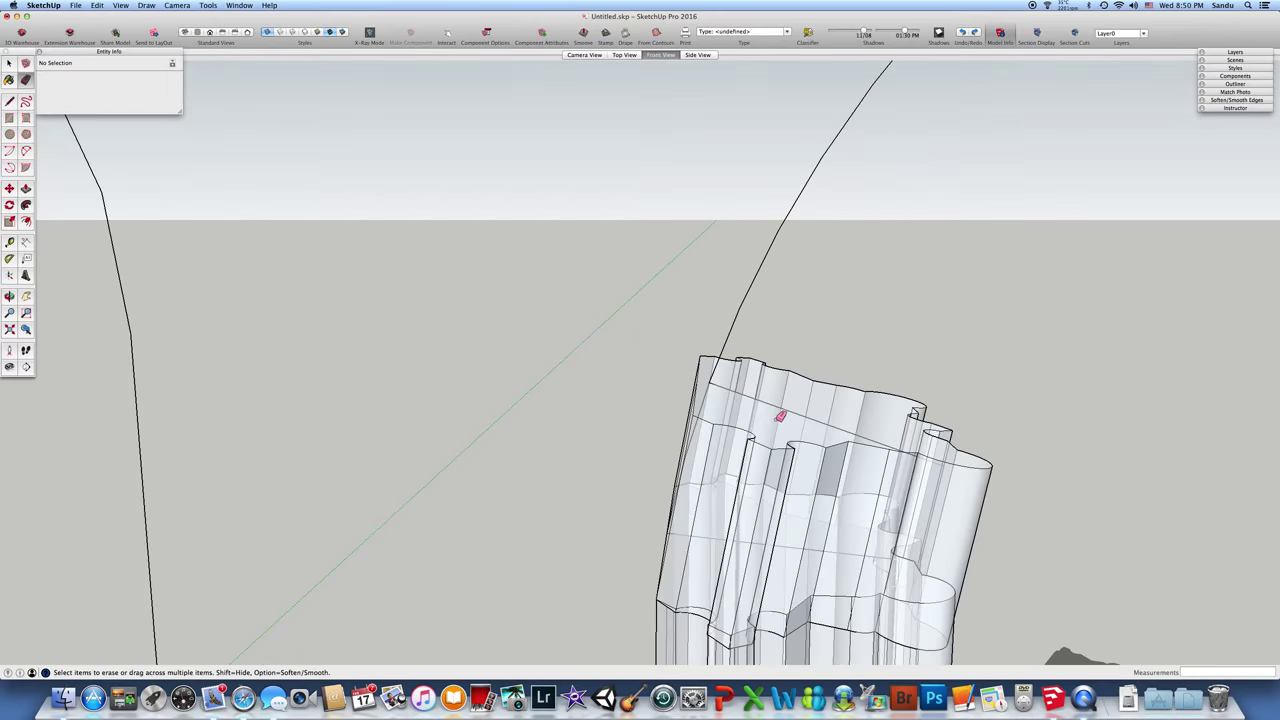
middle_drag(776, 410, 803, 457)
middle_drag(661, 511, 489, 429)
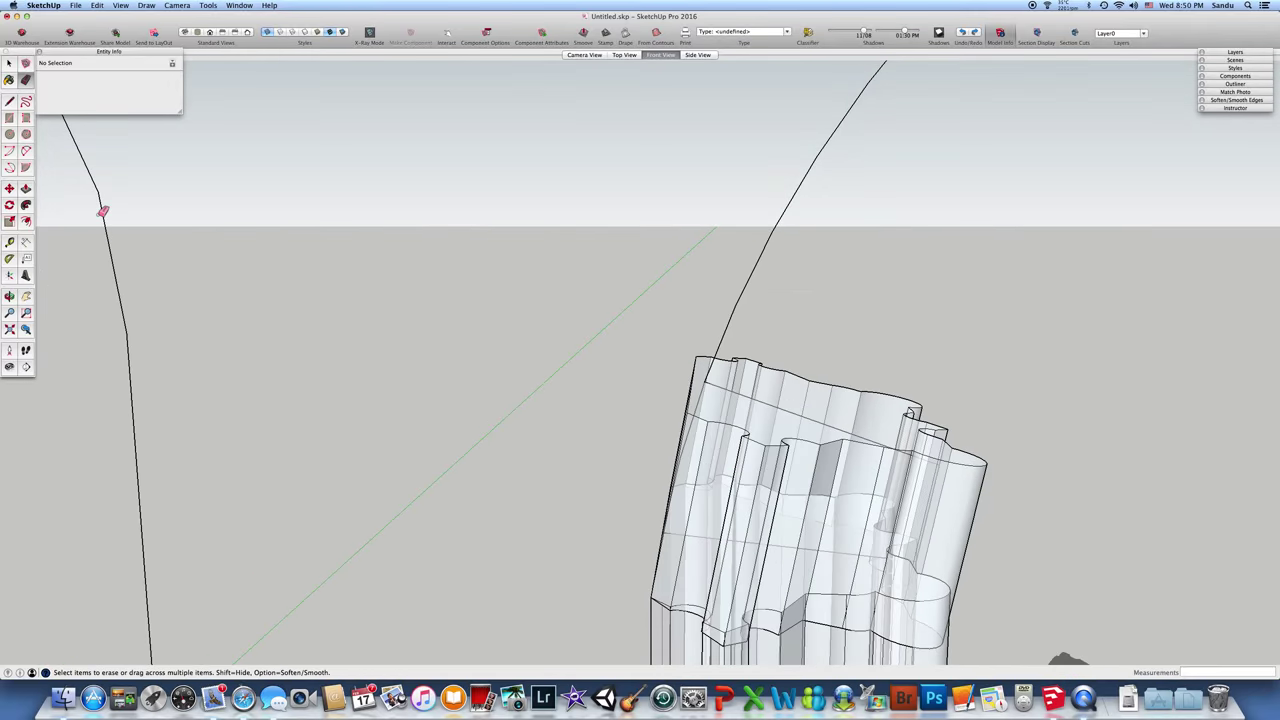
Step: Push/Pull a capital face outward and lengthen it into a slanted block
click(26, 187)
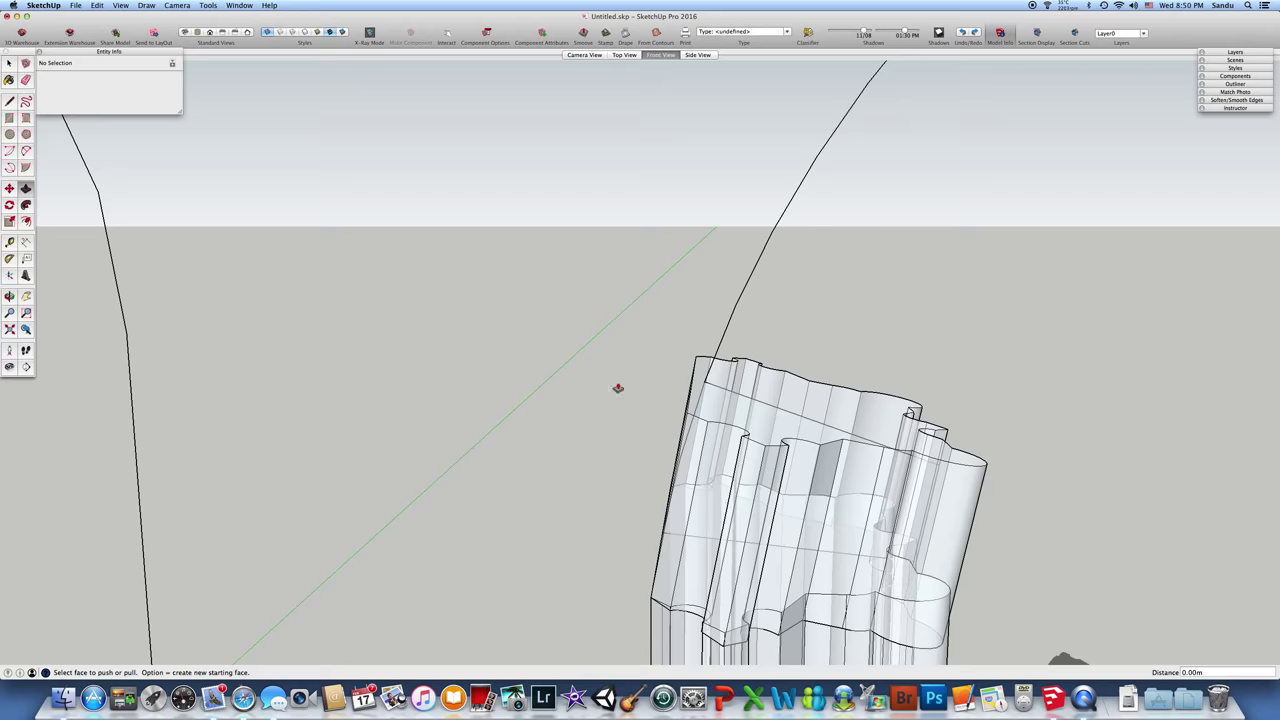
click(766, 423)
click(786, 443)
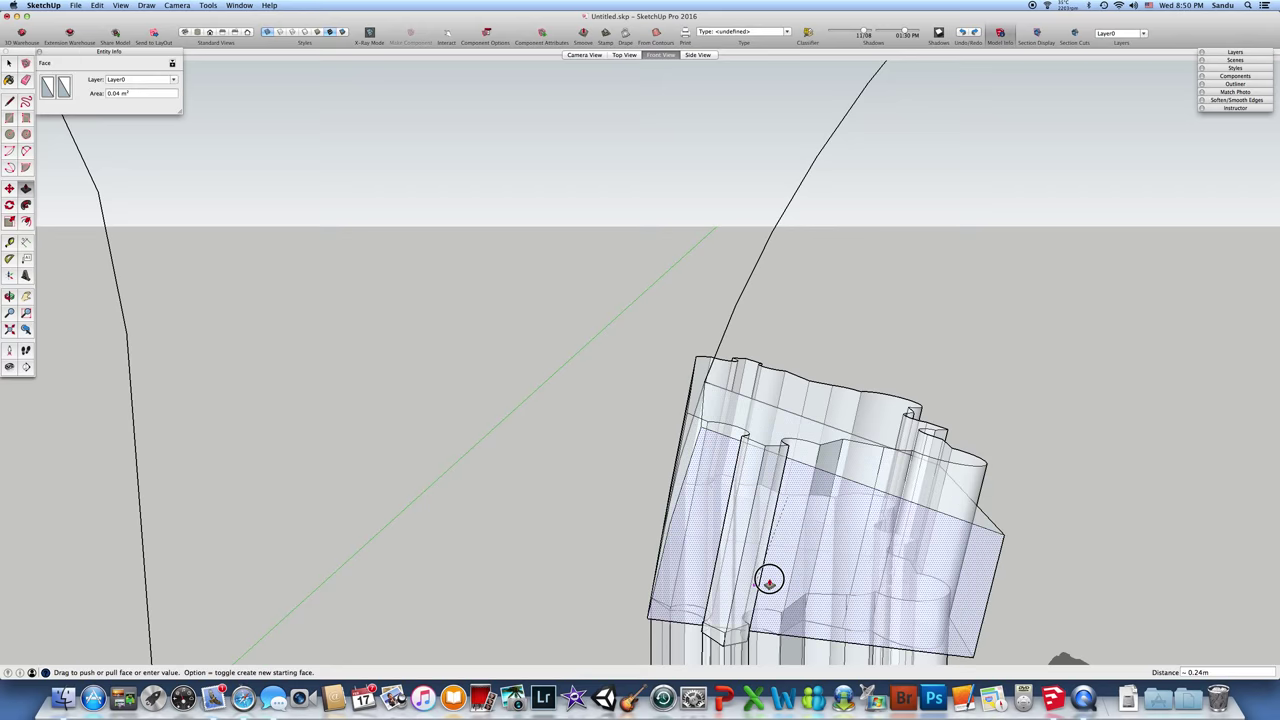
middle_drag(780, 589, 600, 509)
click(697, 555)
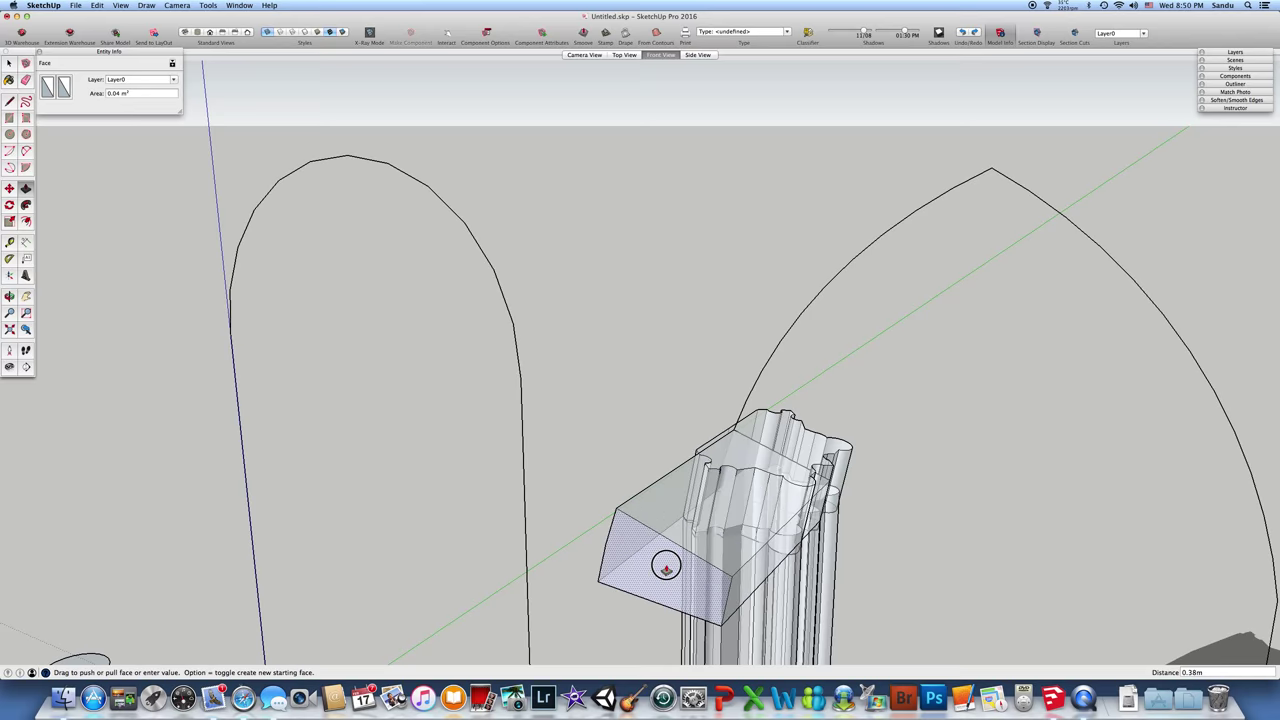
click(666, 566)
middle_drag(666, 566, 714, 566)
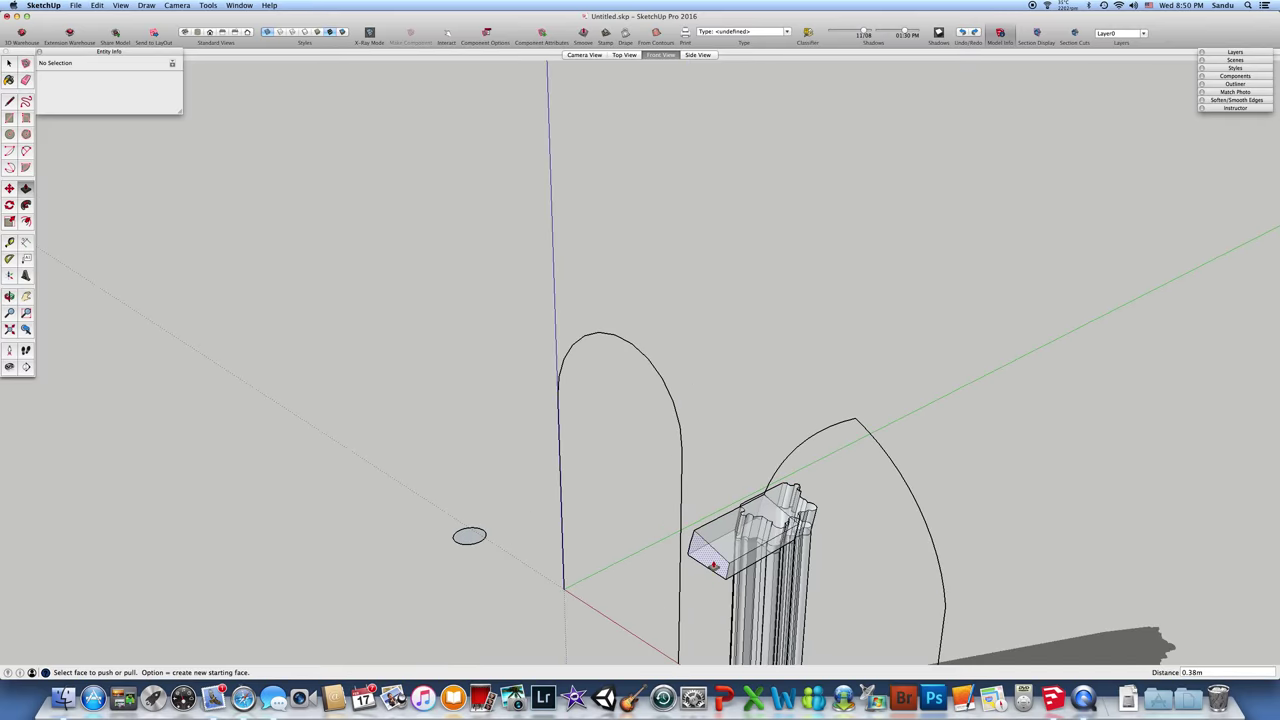
drag(713, 566, 712, 556)
scroll(712, 556, up, 3)
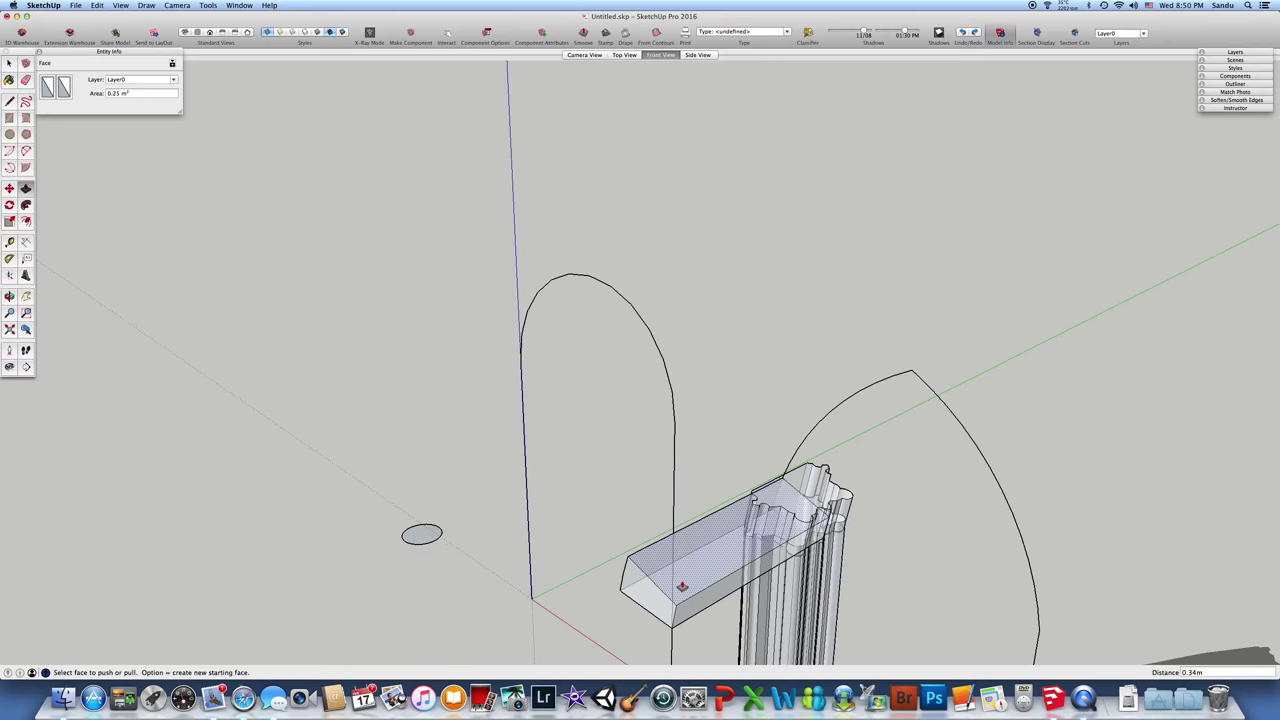
Step: Pull the column-top face out into a second box, cancelling one bad push
middle_drag(681, 587, 894, 466)
drag(846, 451, 851, 539)
key(Escape)
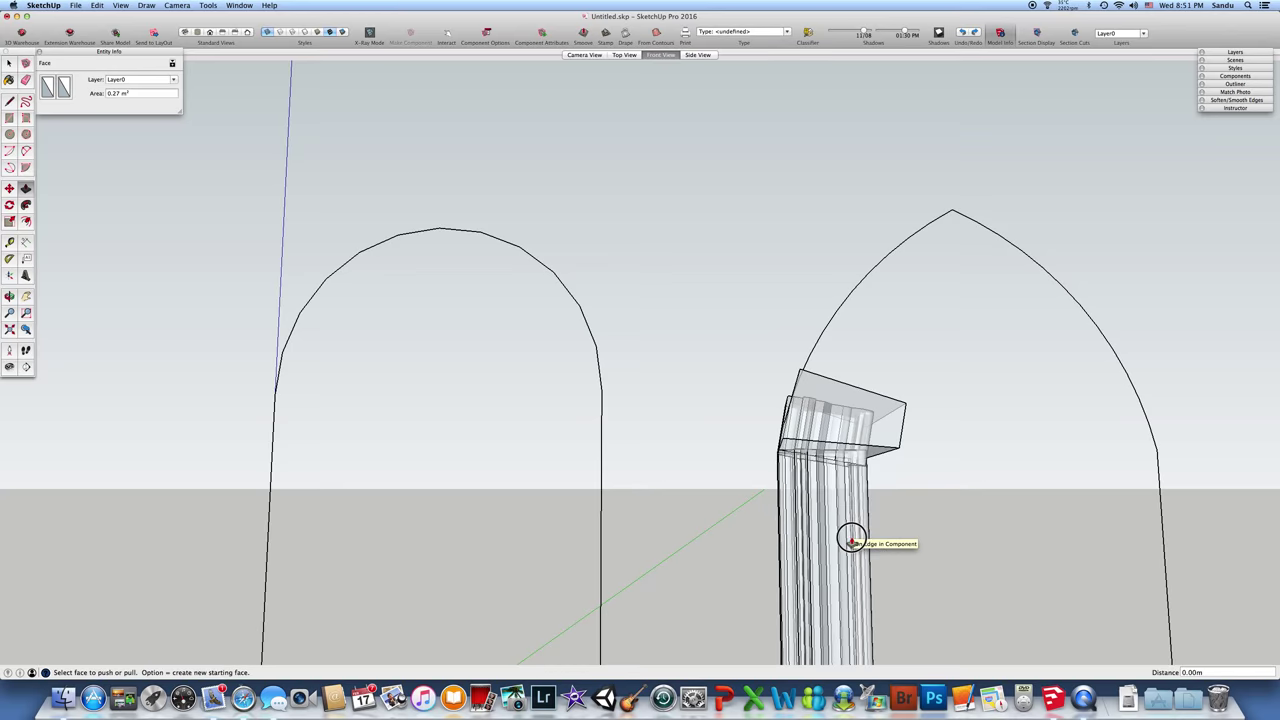
middle_drag(849, 557, 846, 463)
mouse_move(906, 383)
mouse_down()
mouse_move(914, 371)
mouse_move(920, 391)
mouse_up()
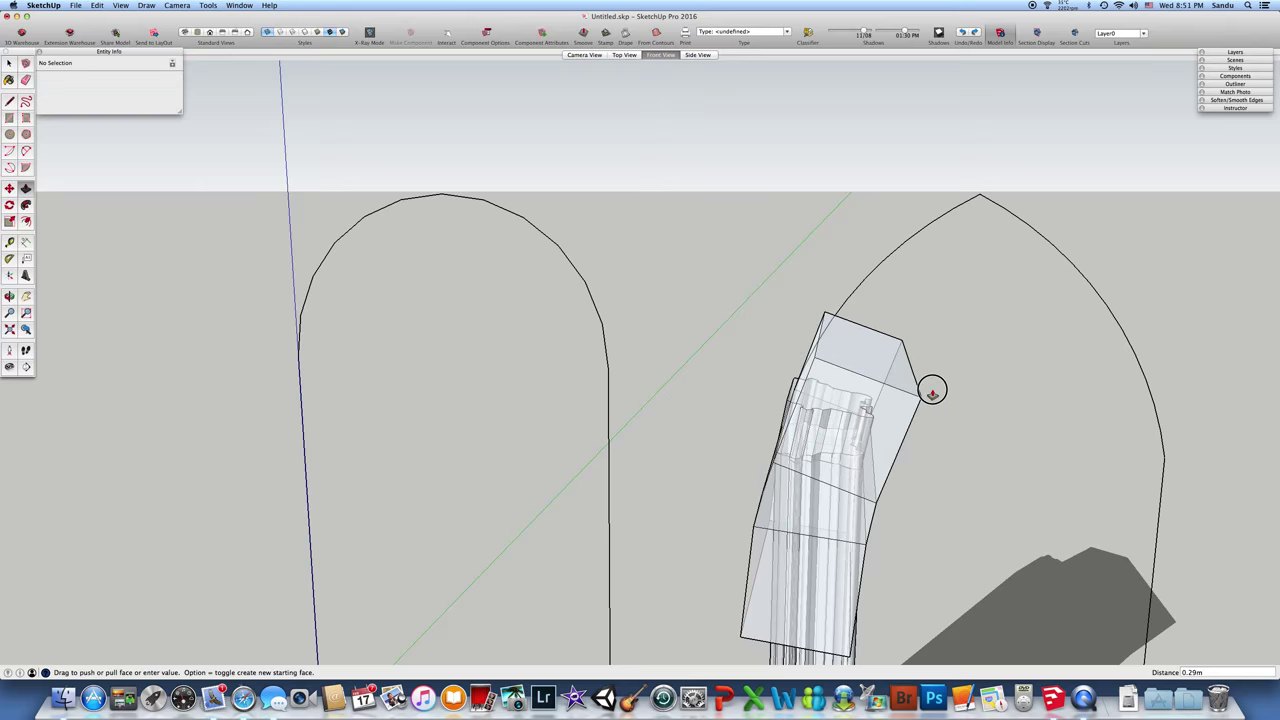
middle_drag(940, 410, 940, 363)
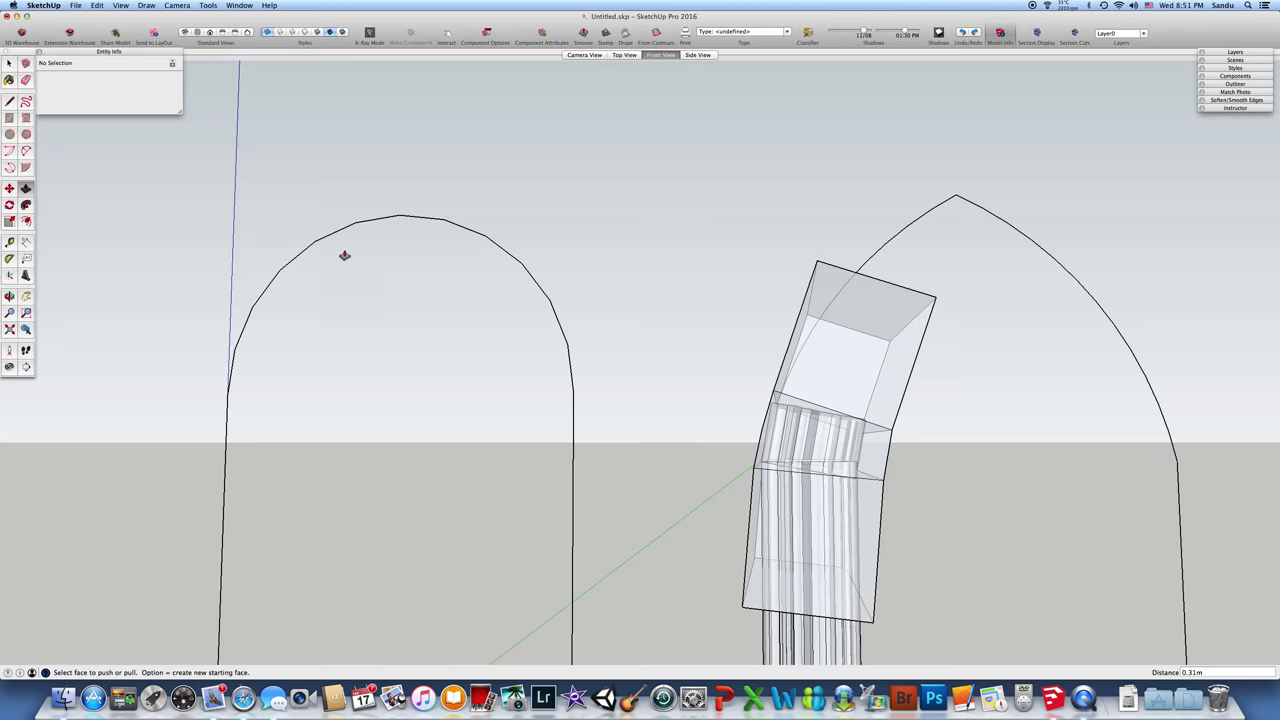
key(space)
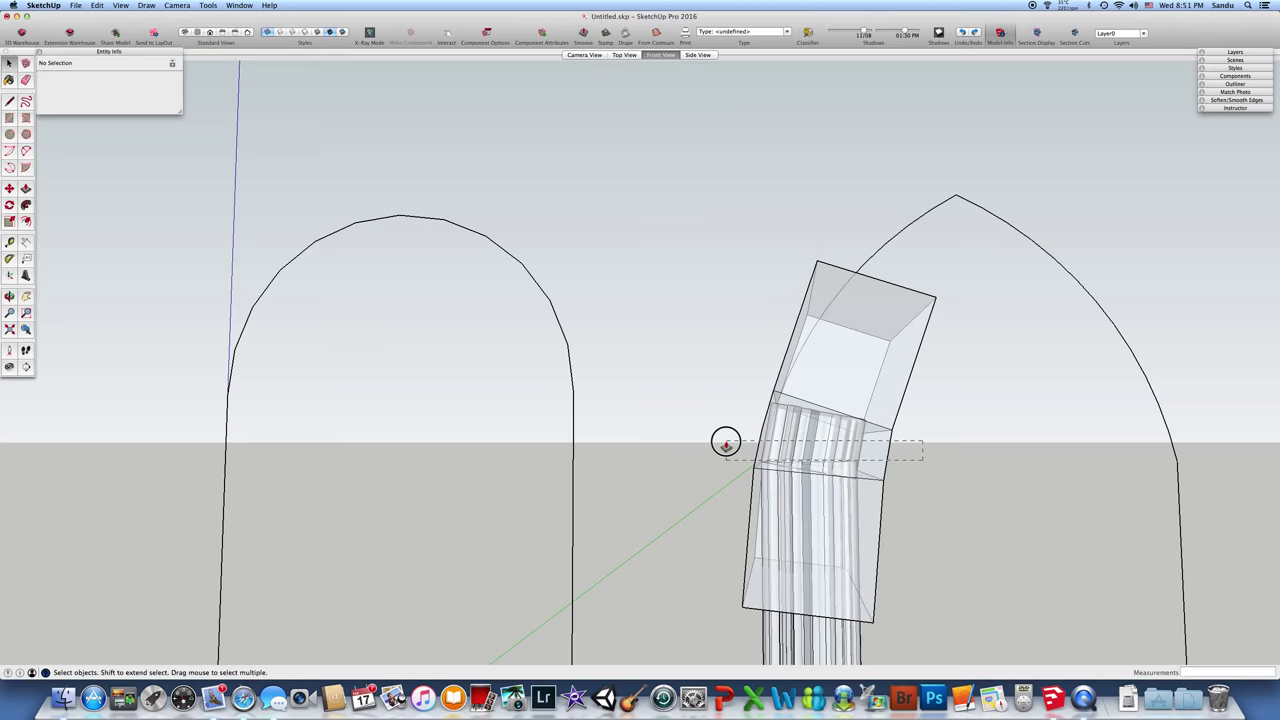
triple_click(770, 473)
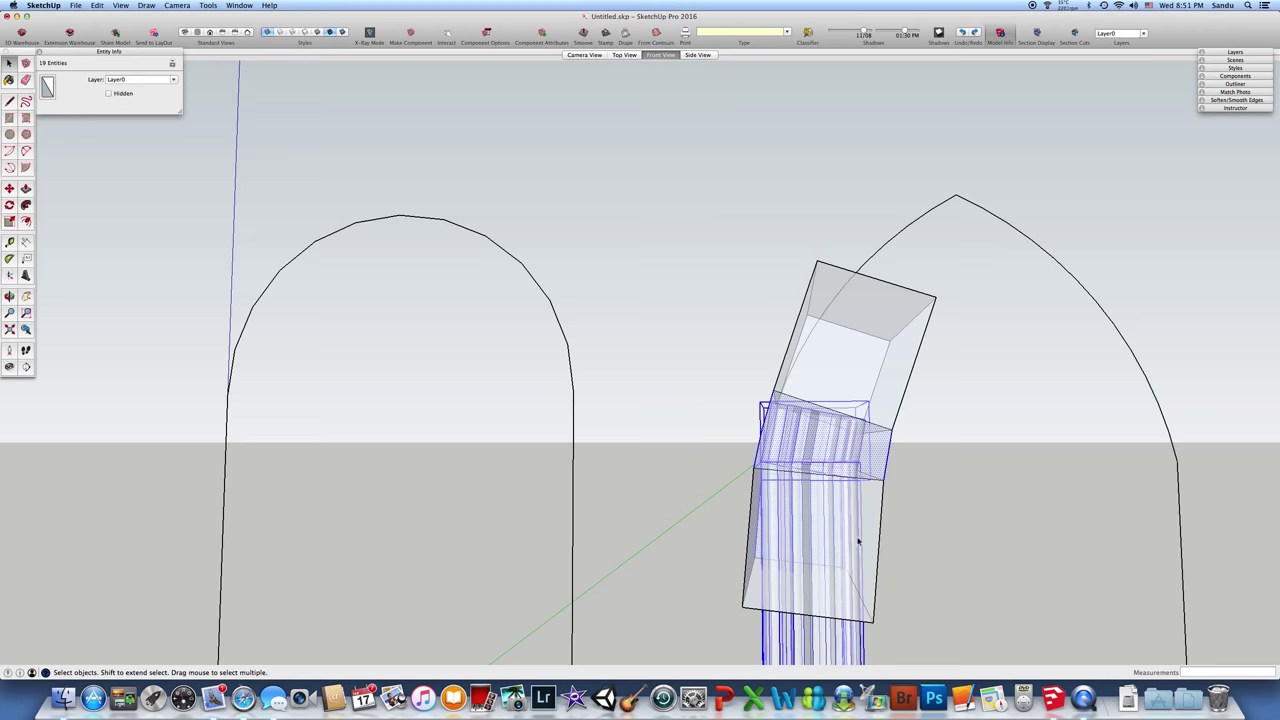
click(890, 646)
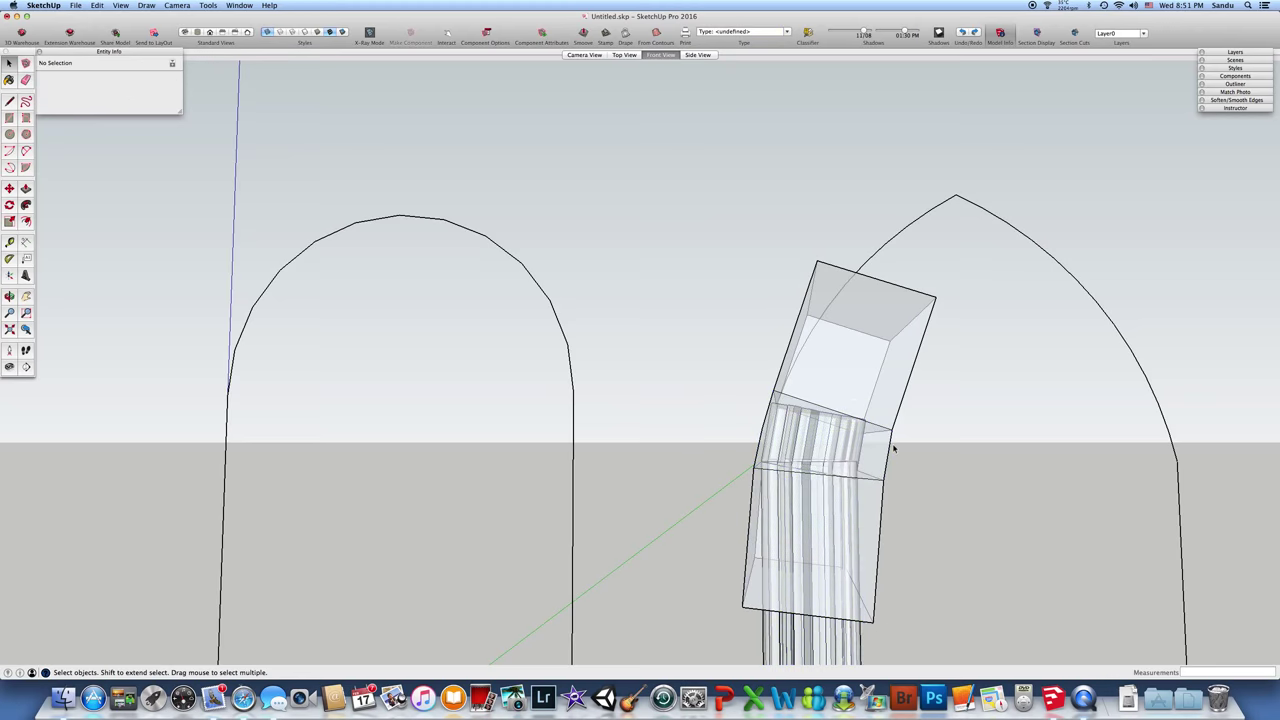
triple_click(830, 445)
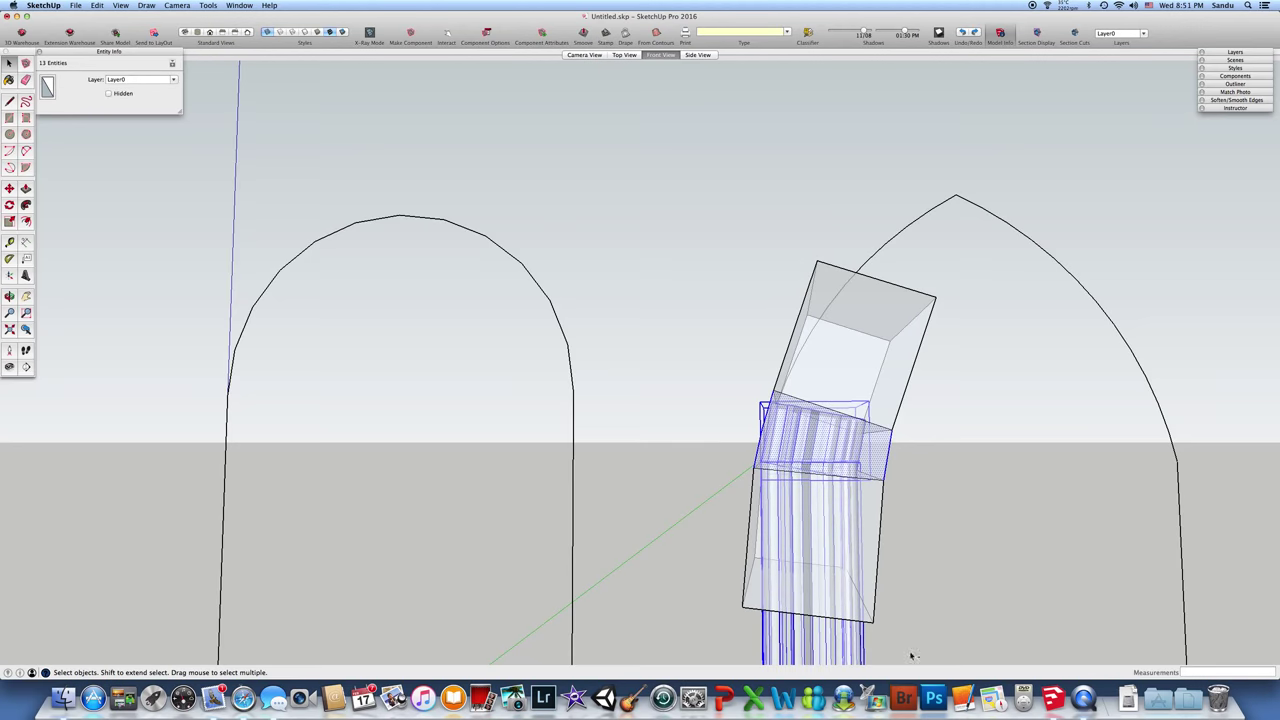
click(716, 640)
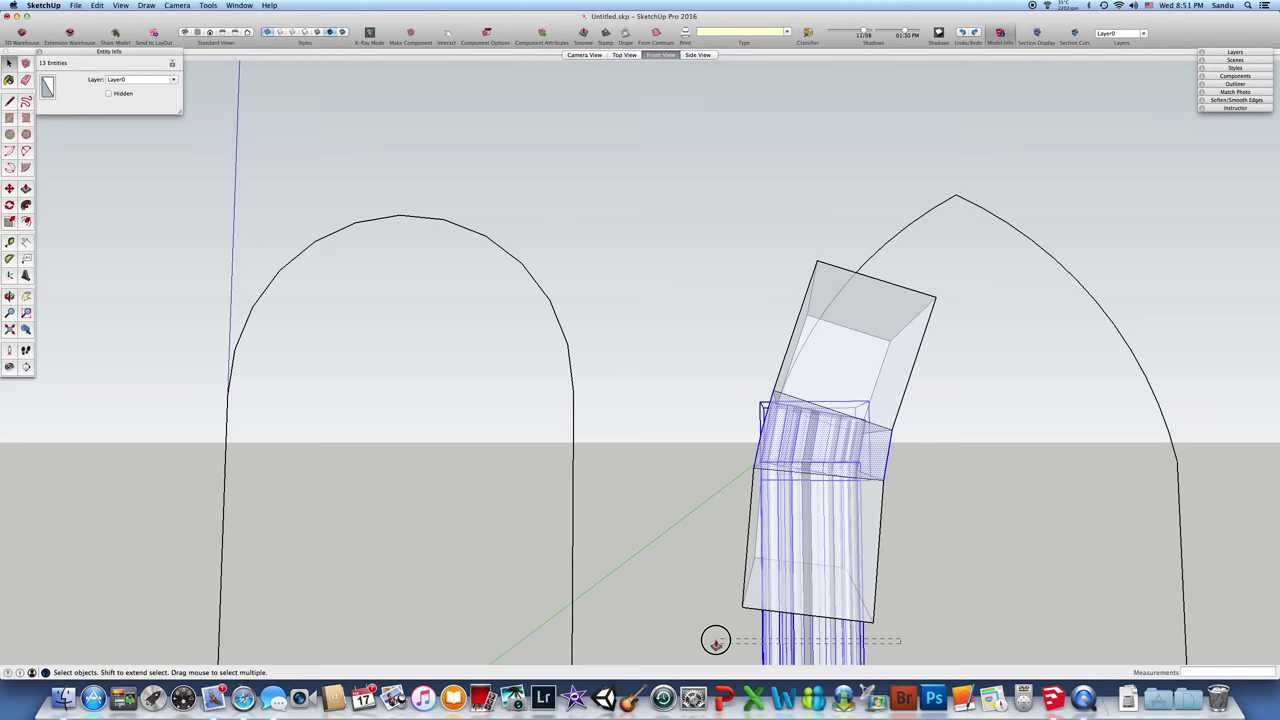
shift+click(795, 411)
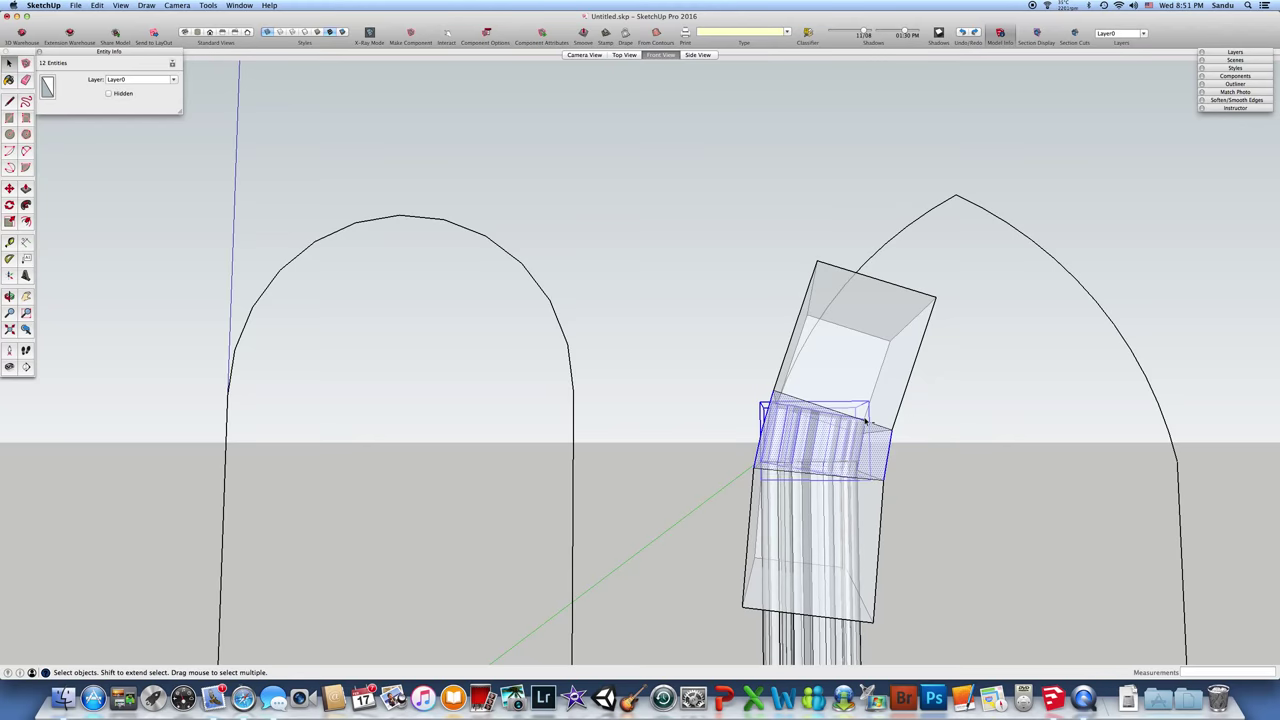
middle_drag(868, 418, 865, 487)
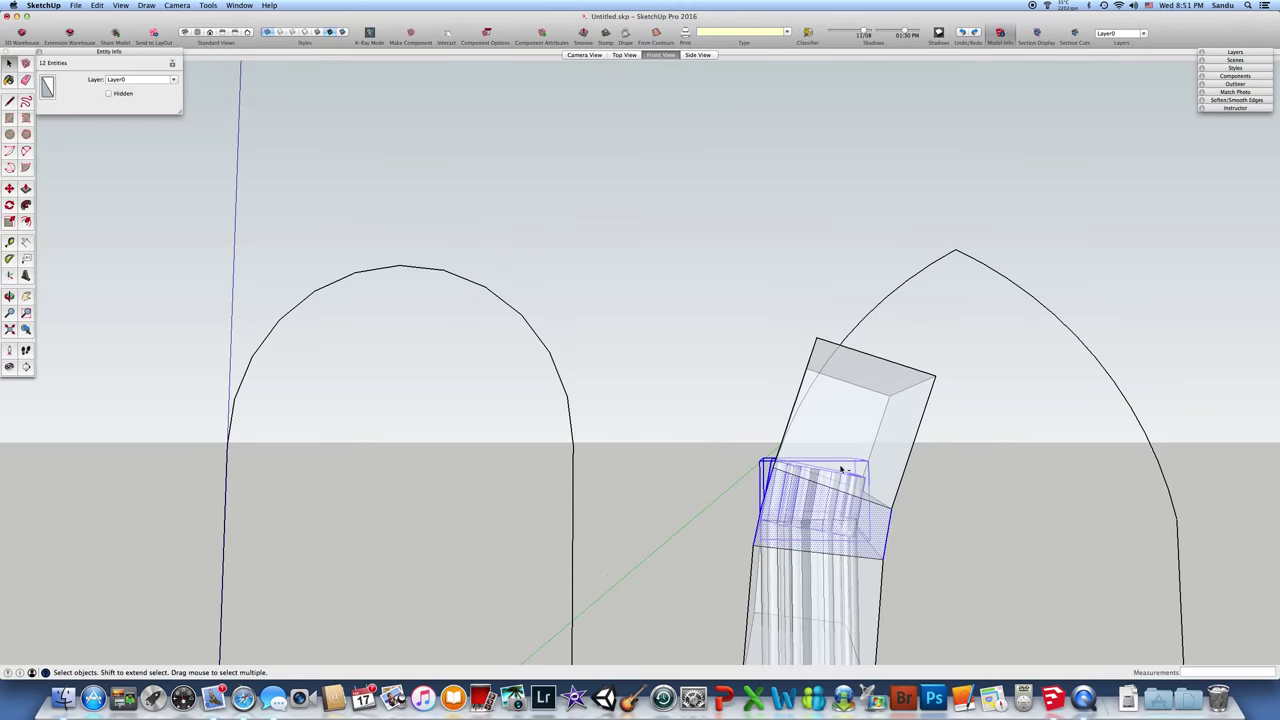
shift+click(850, 464)
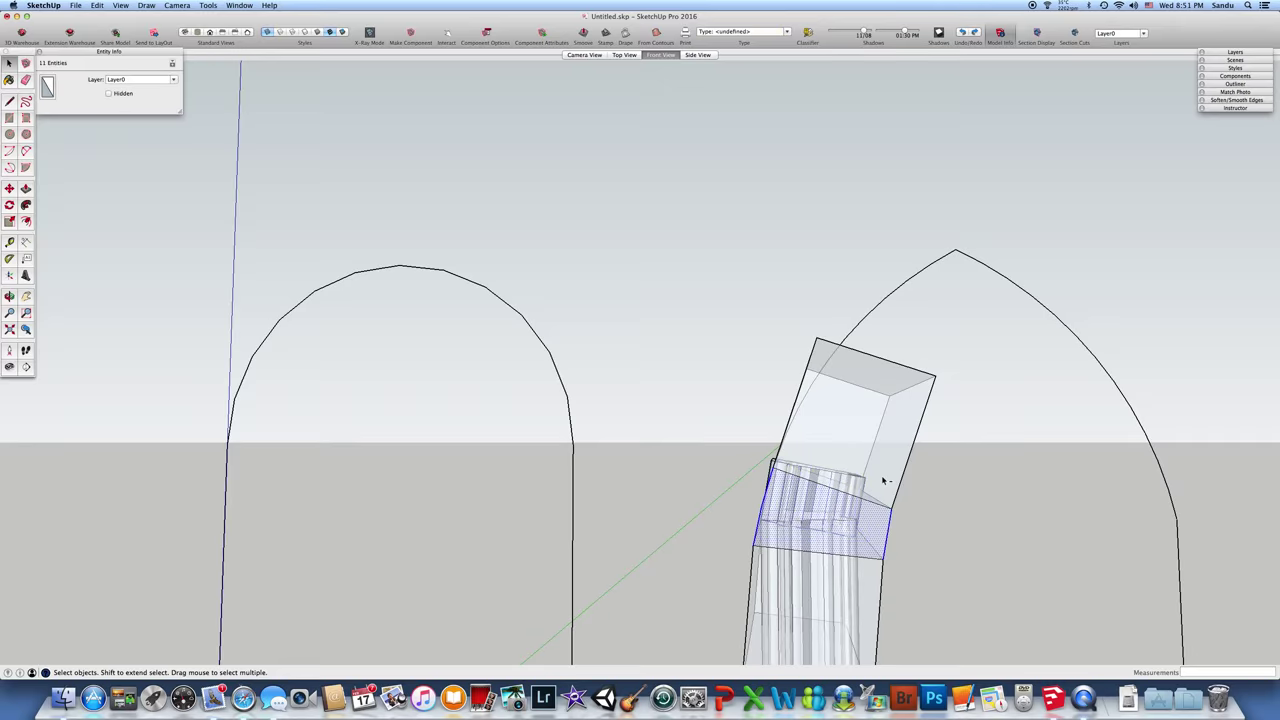
middle_drag(889, 480, 968, 486)
click(967, 486)
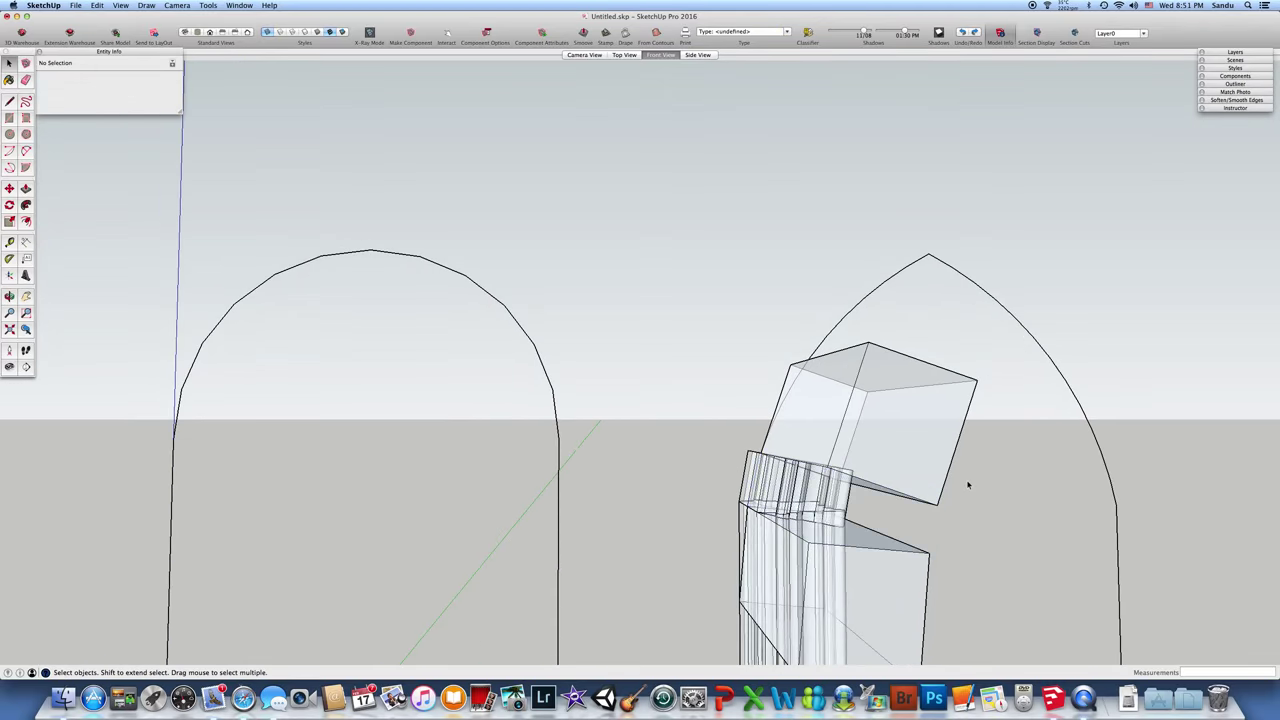
scroll(897, 508, down, 3)
mouse_move(897, 508)
middle_down()
mouse_move(820, 505)
mouse_move(852, 538)
mouse_move(776, 447)
middle_up()
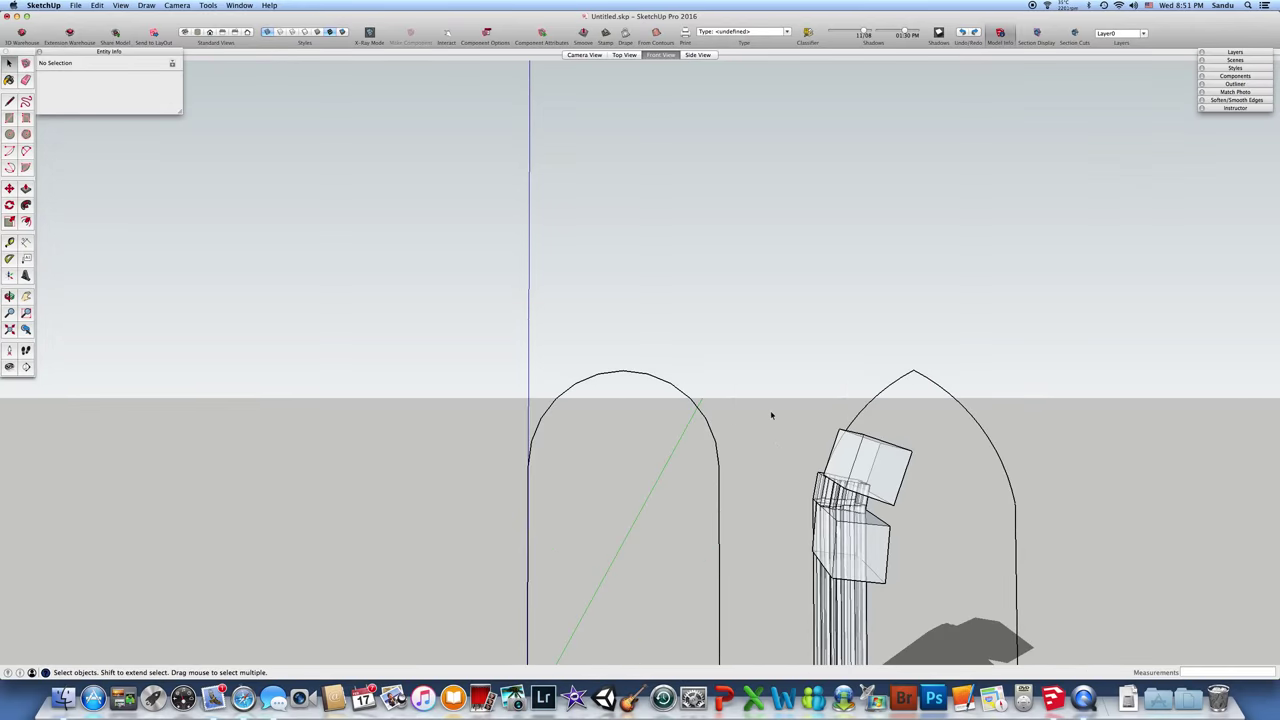
Step: Select the upper tilted block without the arch's arc edges and make it Component#4
drag(788, 410, 928, 514)
middle_drag(928, 514, 935, 560)
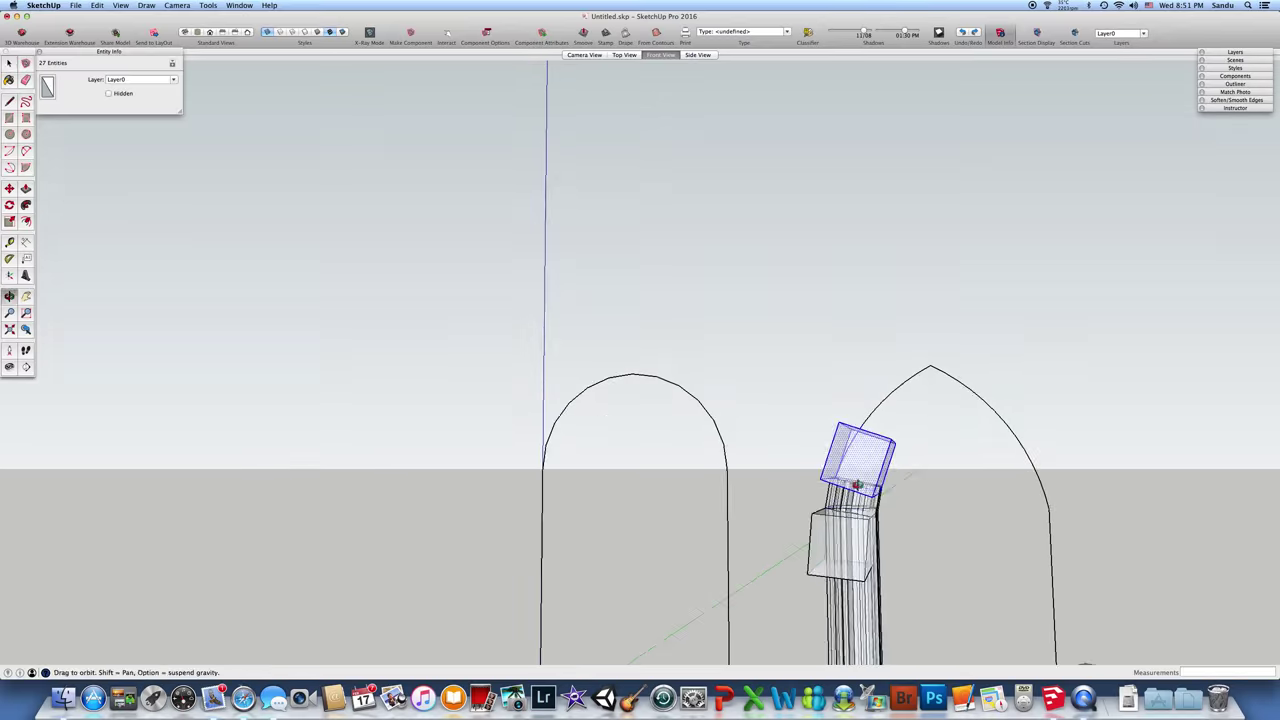
middle_drag(857, 485, 850, 445)
click(695, 425)
mouse_move(714, 420)
middle_down()
mouse_move(873, 578)
mouse_move(845, 525)
mouse_move(723, 463)
mouse_move(691, 380)
mouse_move(664, 395)
middle_up()
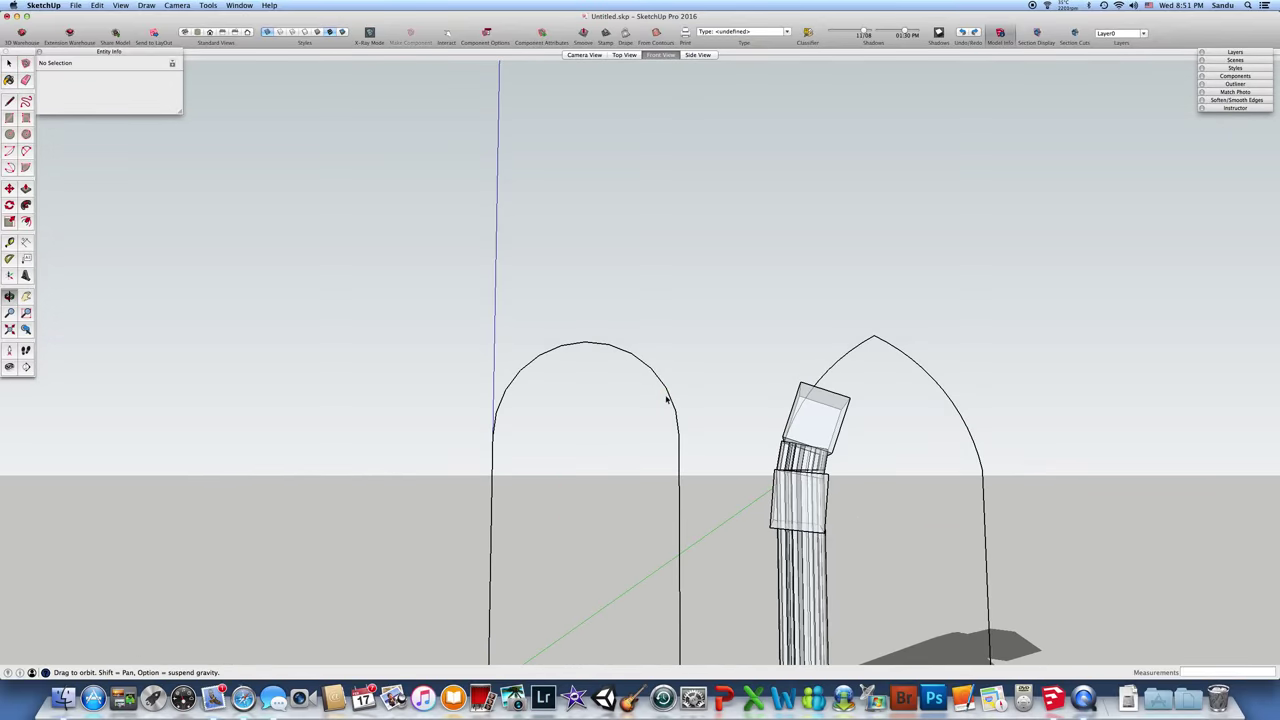
drag(768, 357, 869, 461)
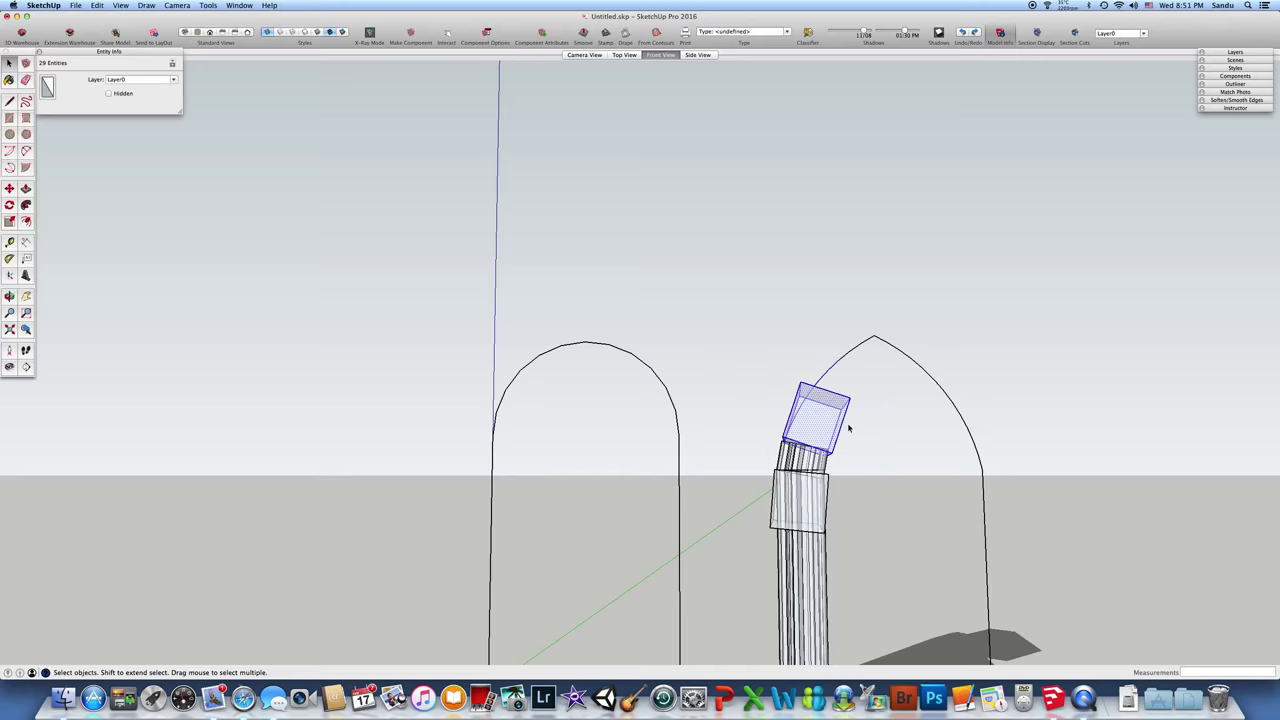
mouse_move(823, 417)
middle_down()
mouse_move(810, 450)
mouse_move(799, 423)
mouse_move(814, 410)
middle_up()
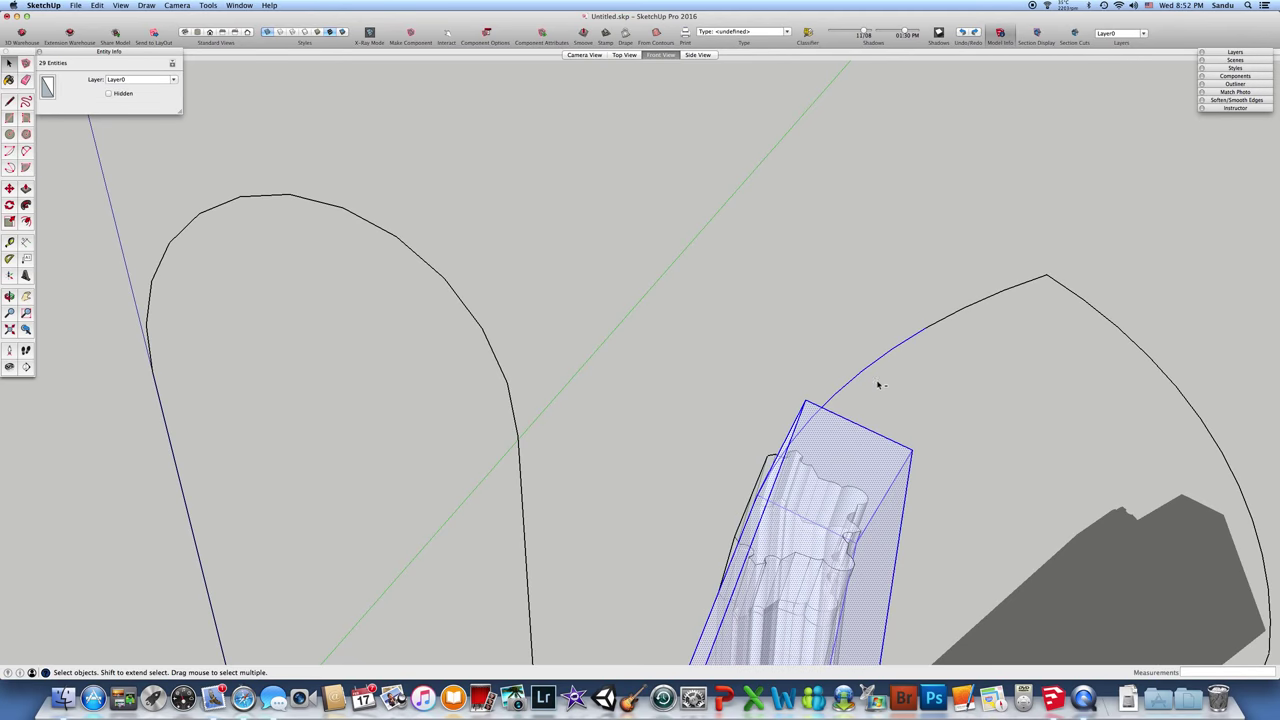
shift+drag(872, 384, 836, 300)
shift+click(823, 380)
shift+click(813, 384)
scroll(811, 380, down, 5)
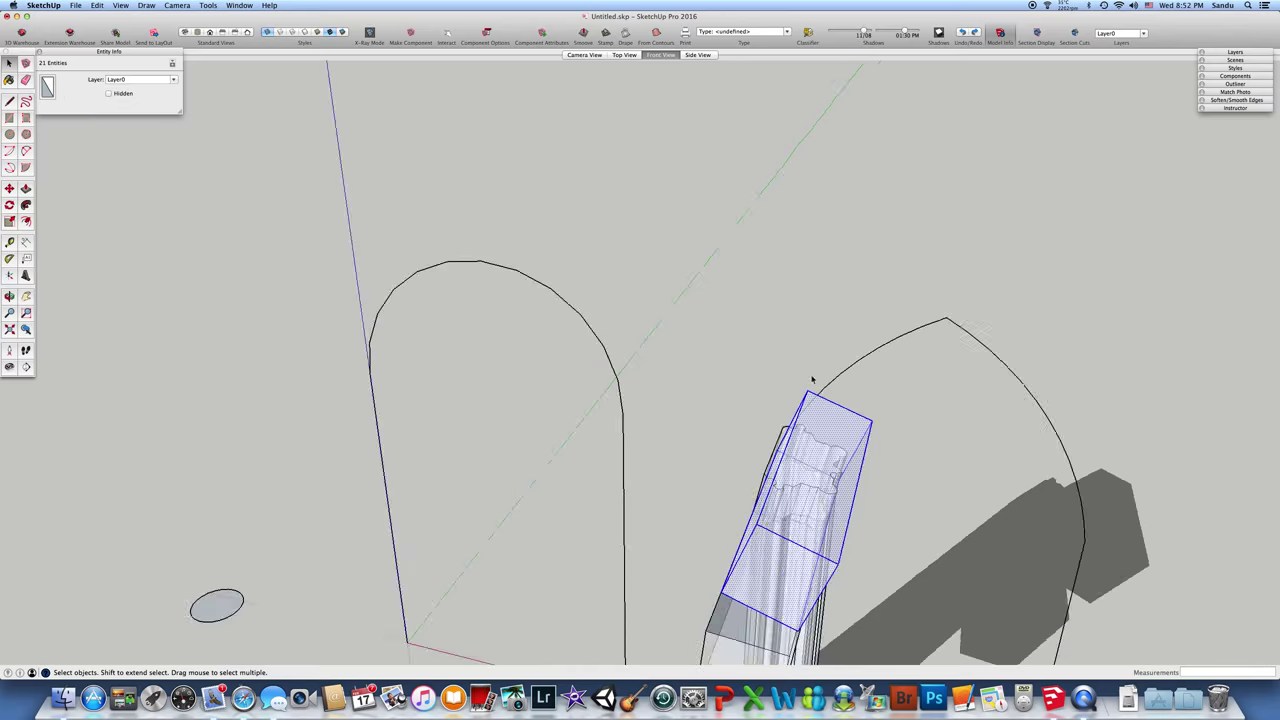
right_click(822, 405)
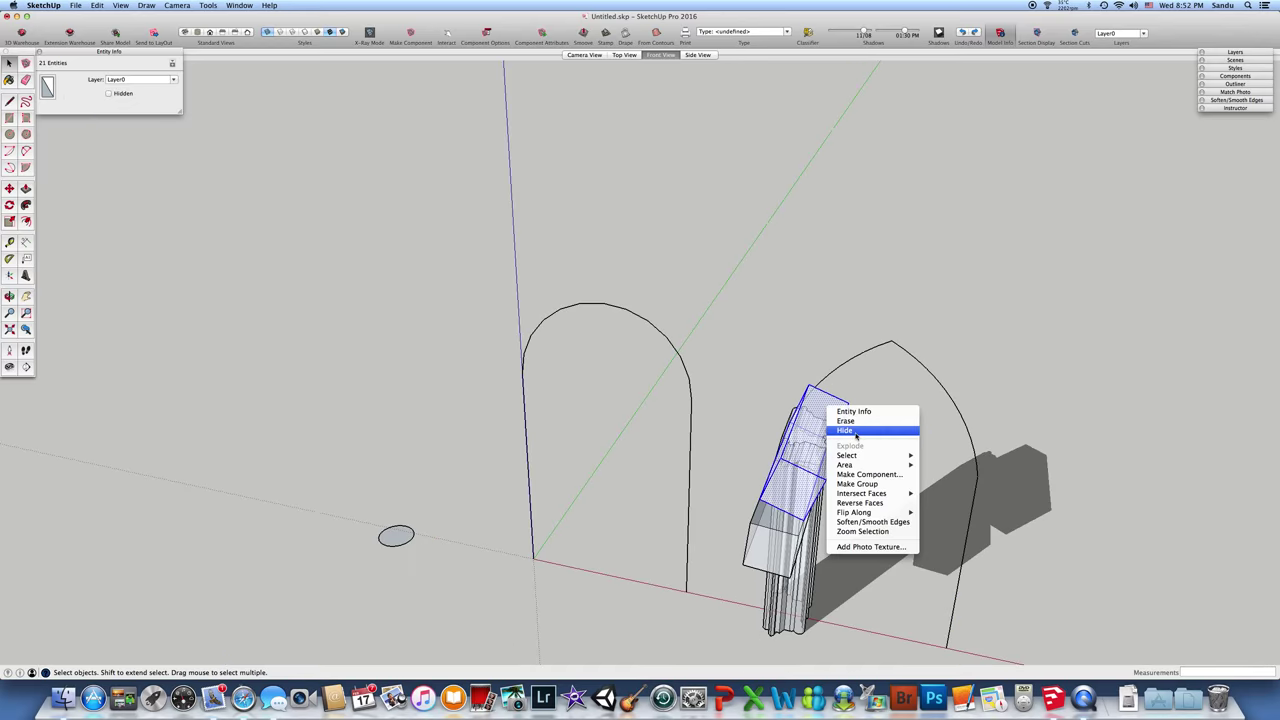
click(873, 477)
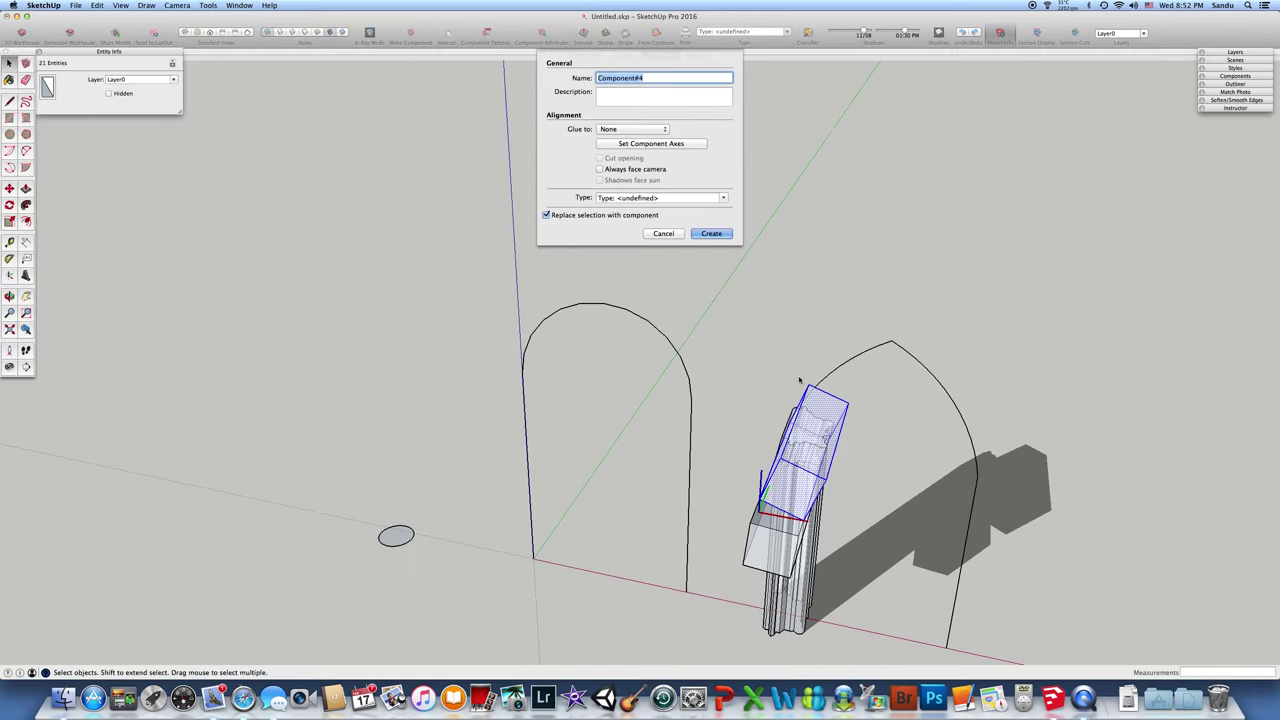
click(711, 233)
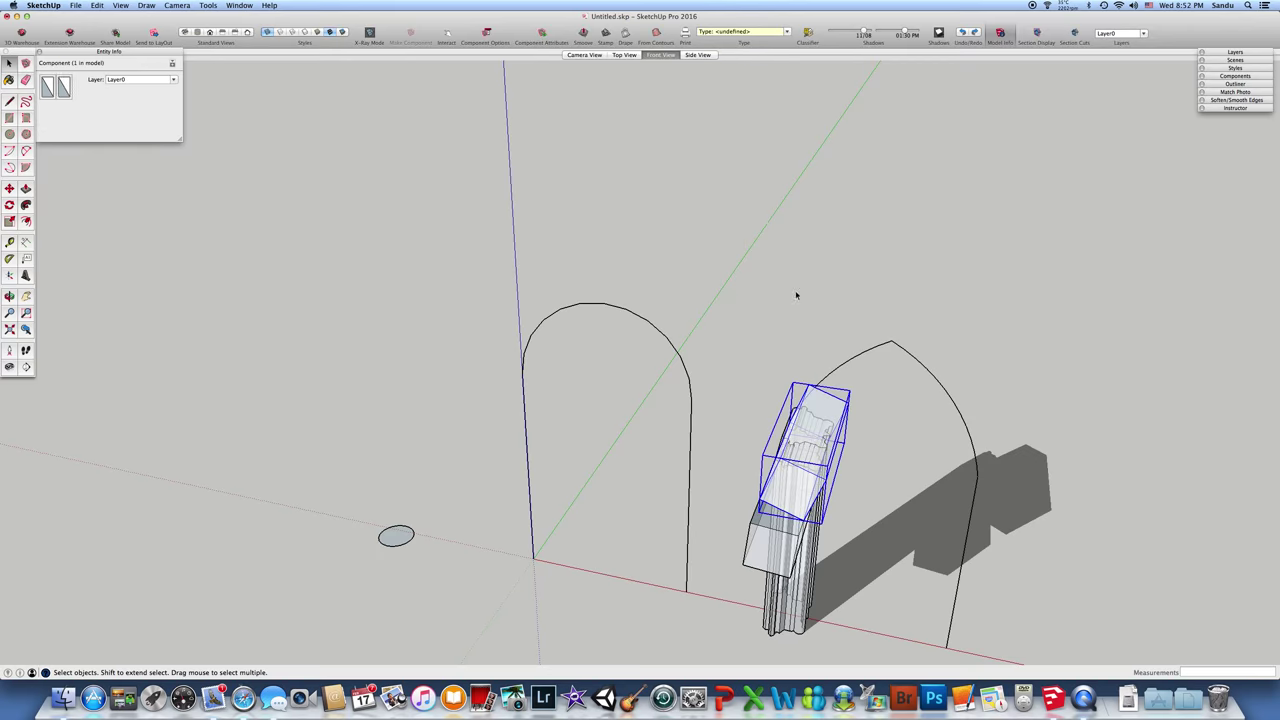
Step: Inside Component#4, delete the stray arc edge, then exit and reselect the block
middle_drag(810, 425, 811, 372)
scroll(771, 420, up, 5)
scroll(811, 372, up, 5)
middle_drag(897, 346, 889, 397)
scroll(781, 372, up, 4)
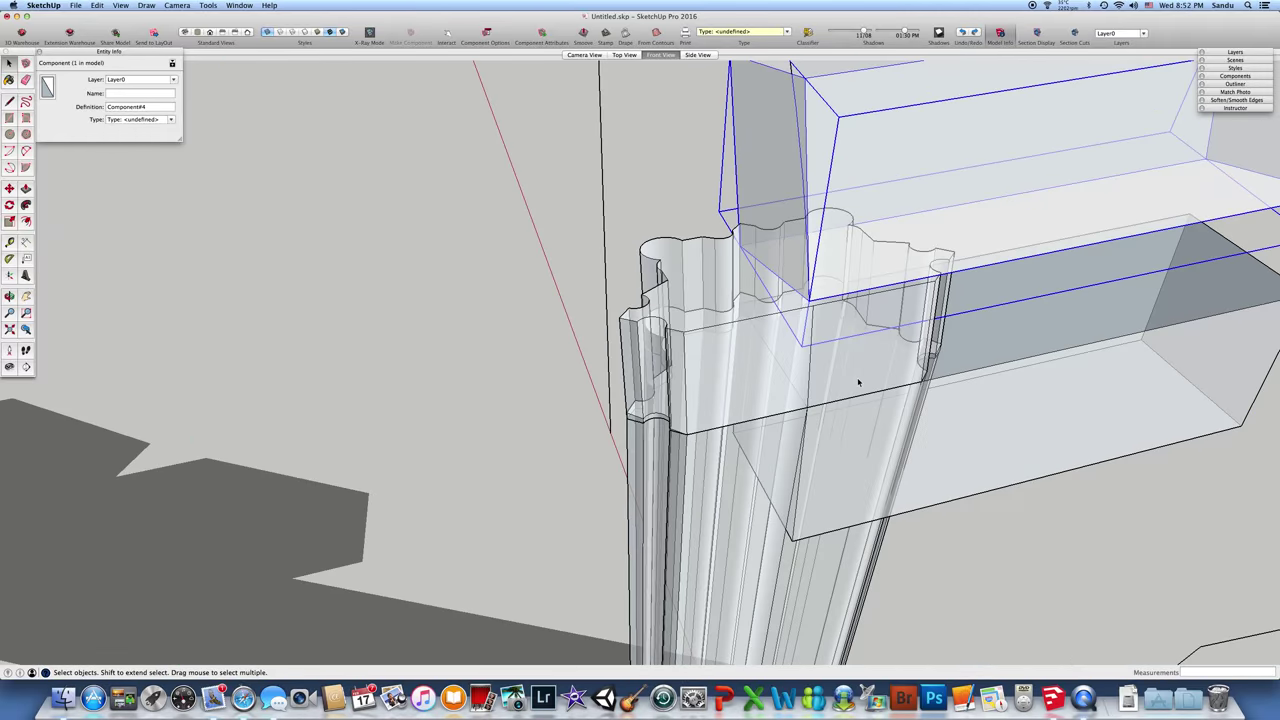
scroll(770, 313, up, 3)
middle_drag(770, 313, 870, 390)
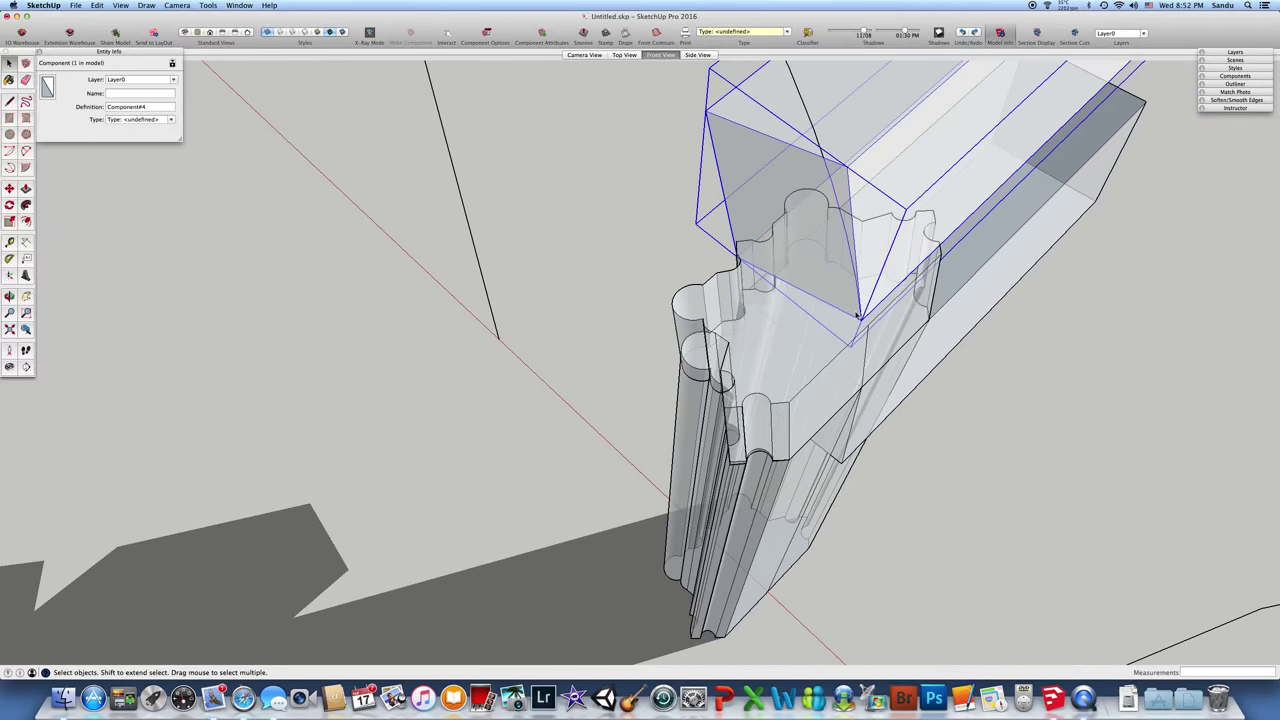
middle_drag(868, 233, 788, 150)
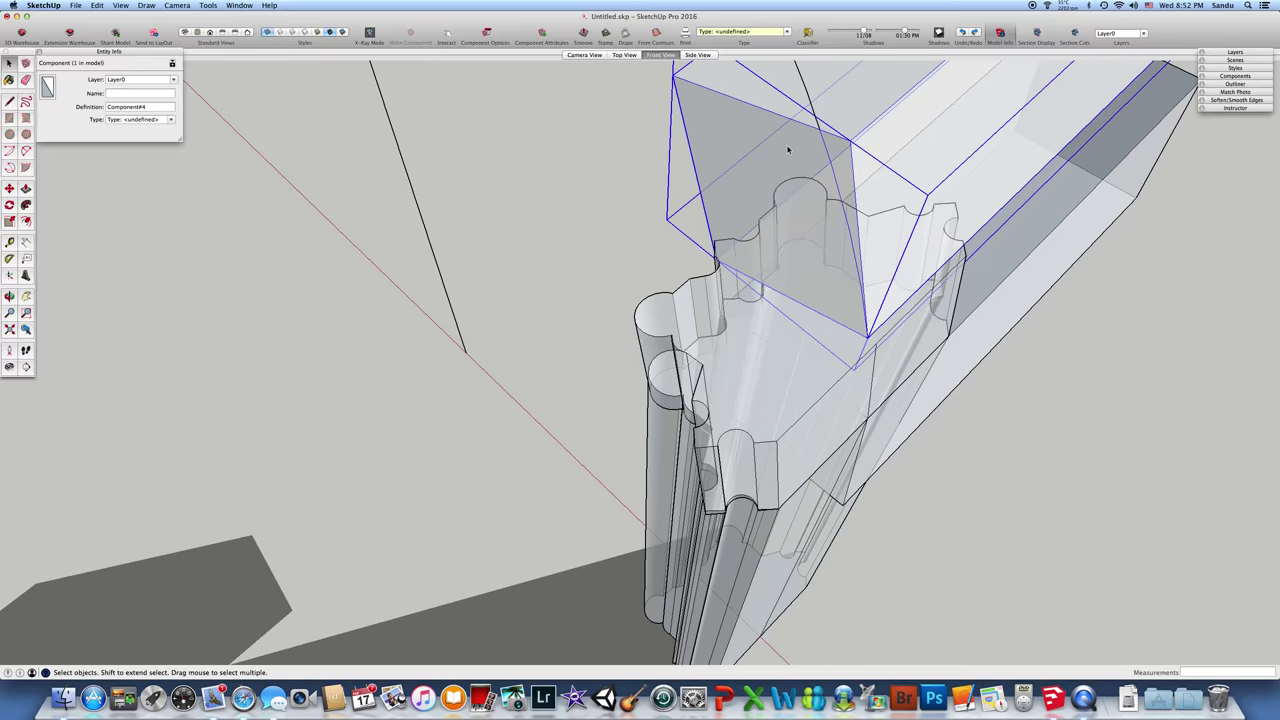
double_click(781, 144)
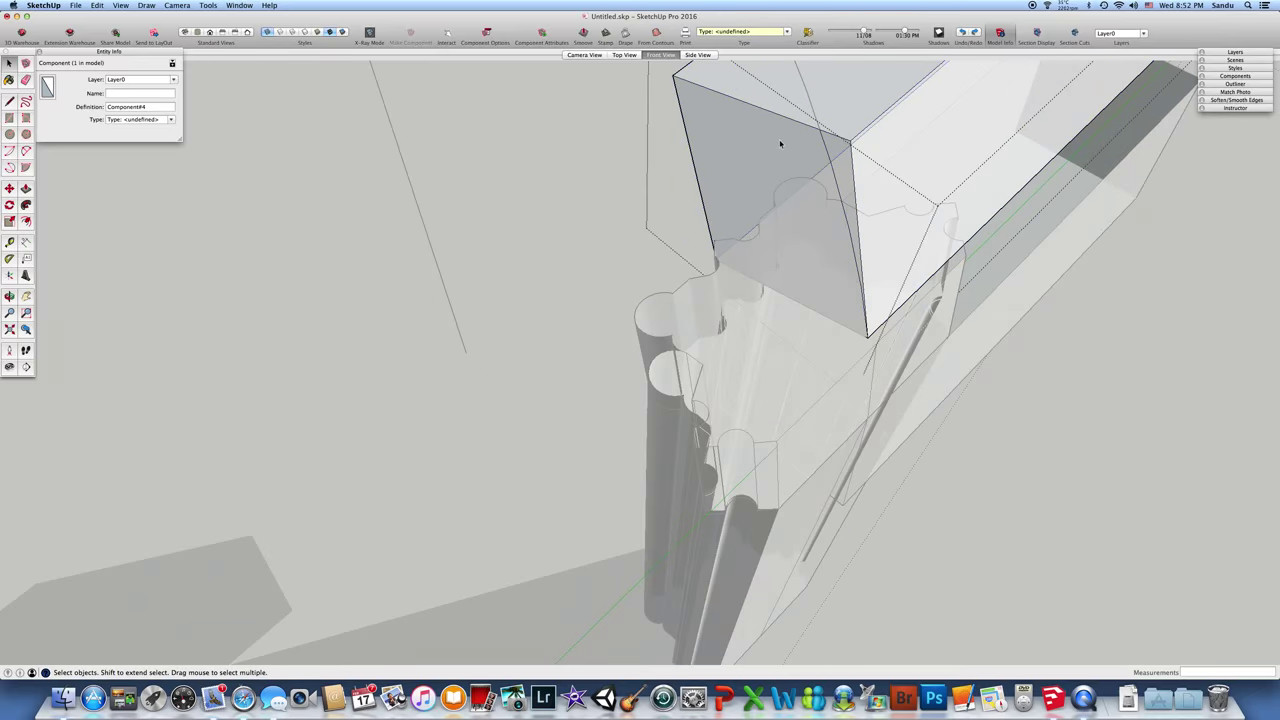
click(842, 186)
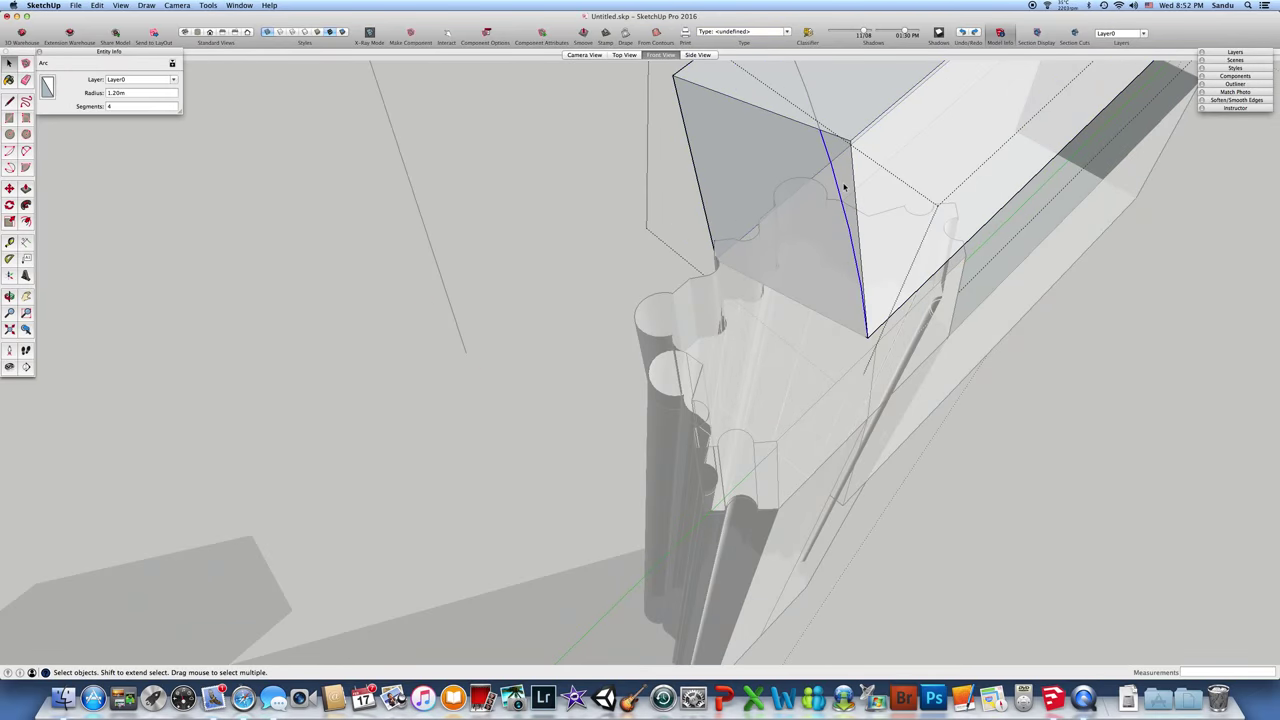
key(Delete)
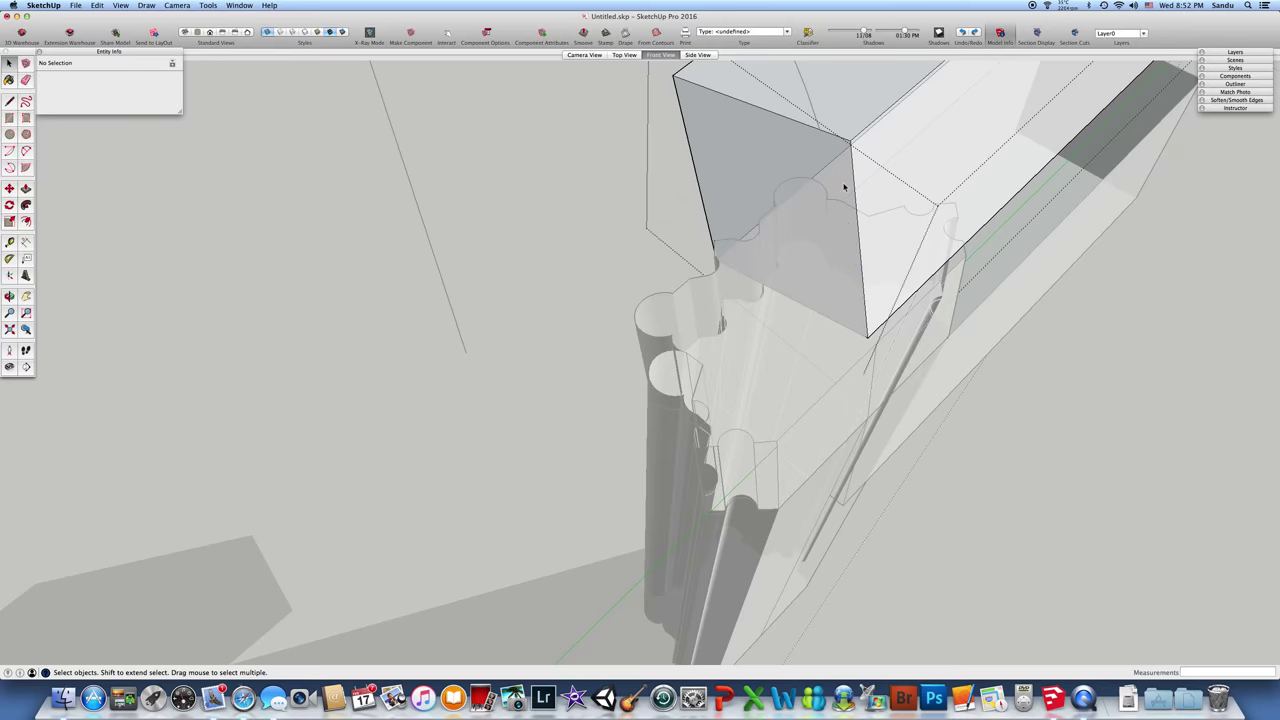
click(1064, 409)
middle_drag(1064, 409, 714, 509)
click(874, 340)
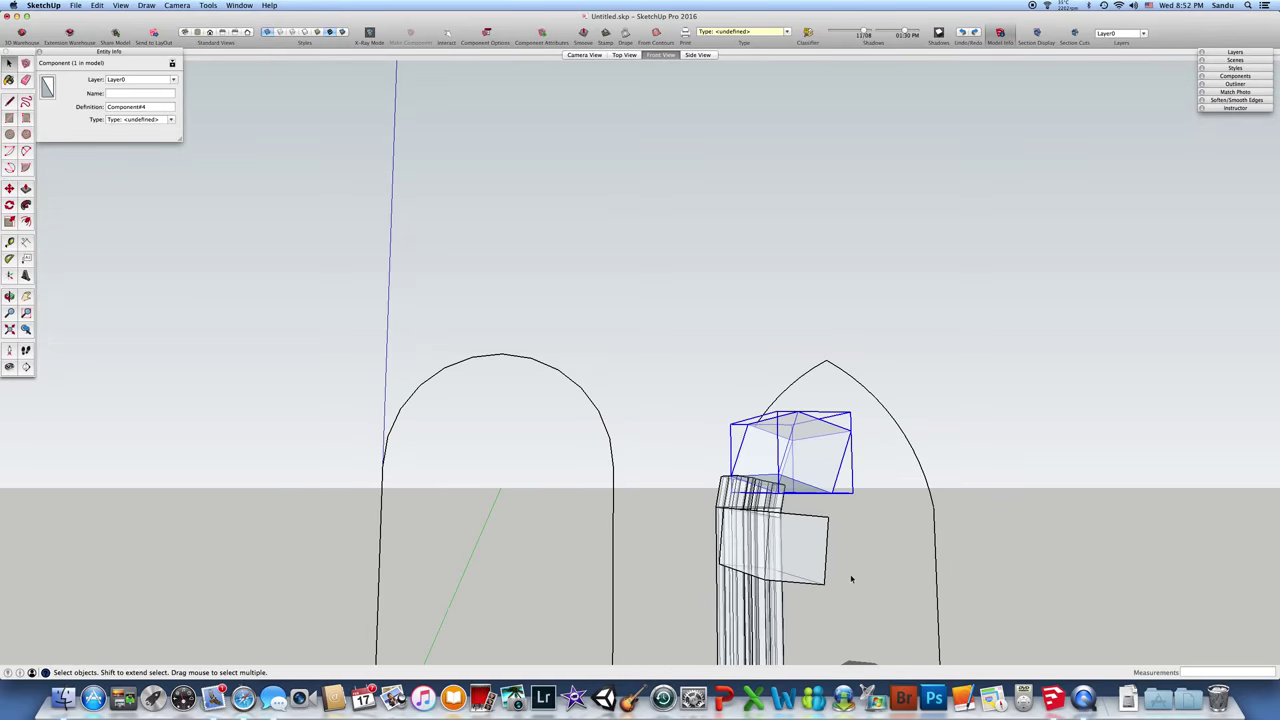
Step: Window-select the lower box geometry and turn it into a new component
click(880, 566)
drag(694, 505, 881, 608)
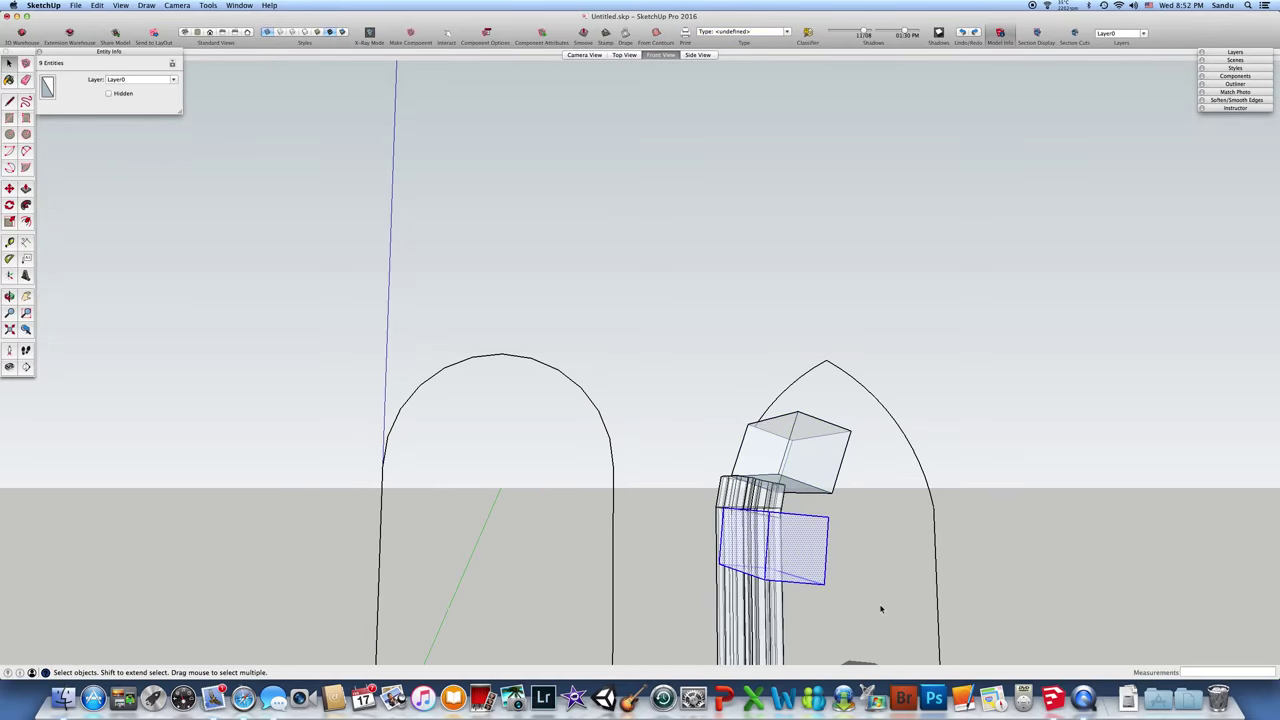
right_click(799, 558)
click(851, 593)
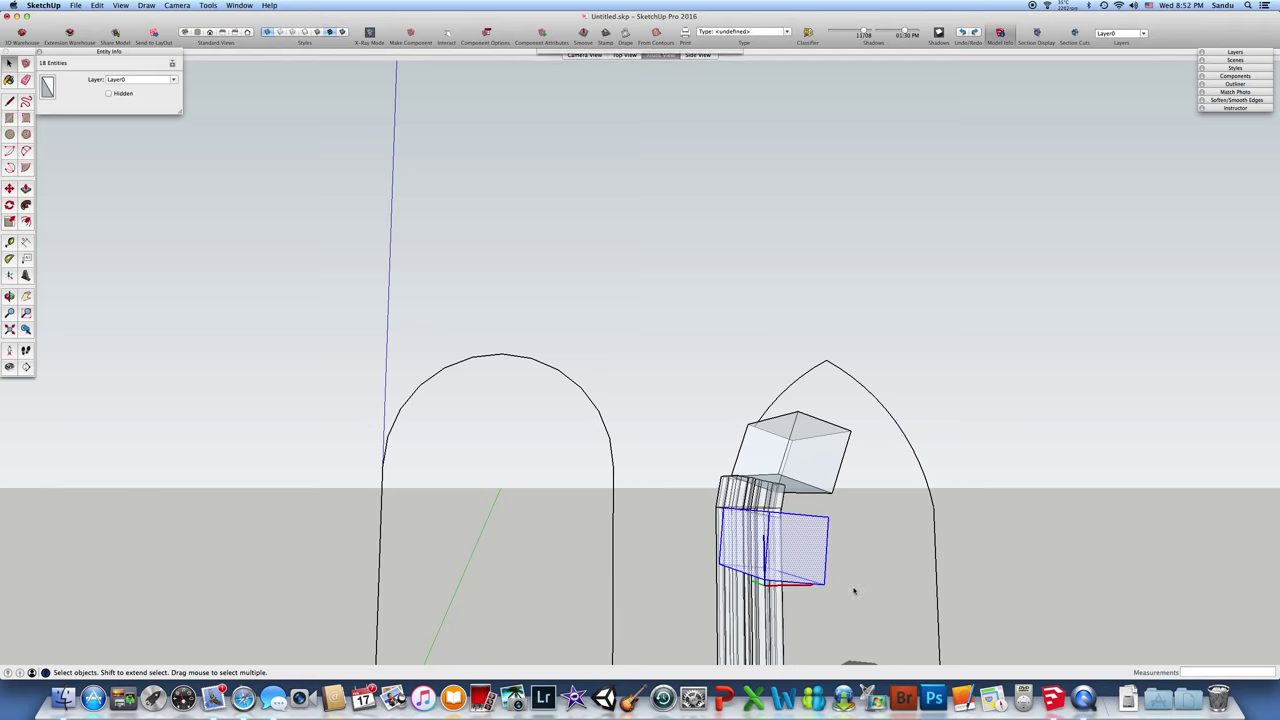
click(711, 234)
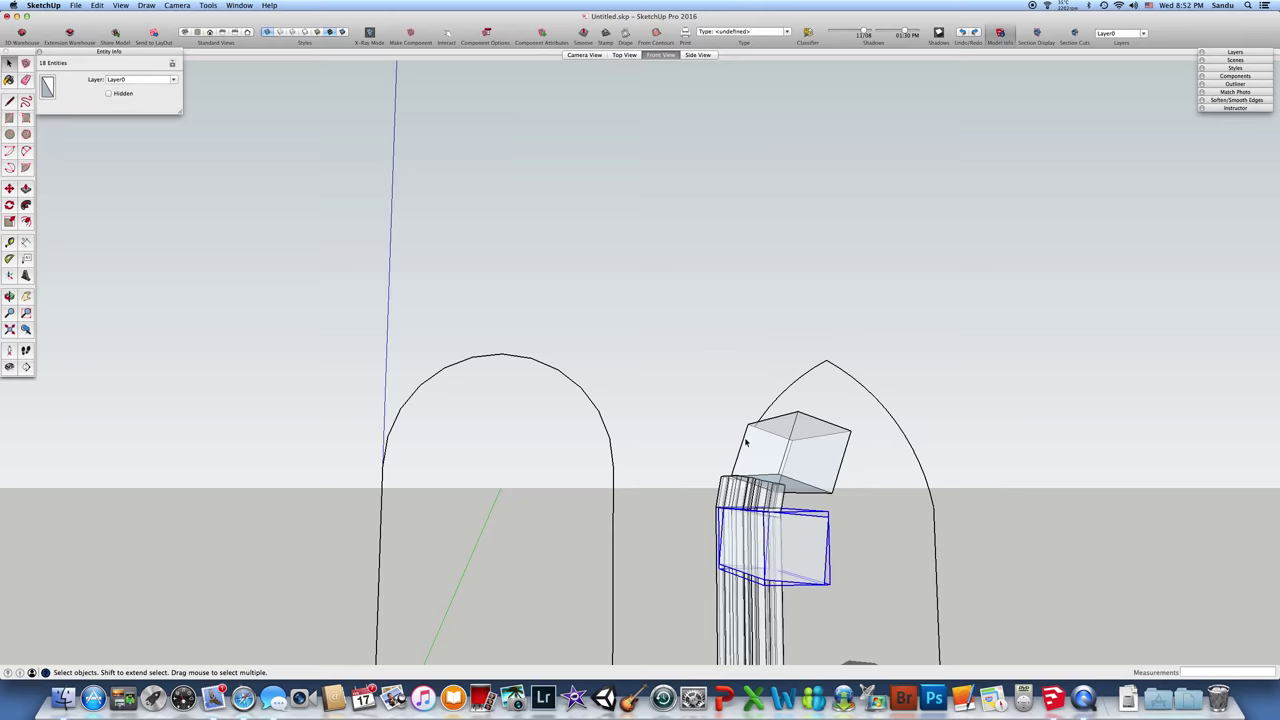
Step: Select the lower box and upper block together and pick a Move start point
click(773, 541)
click(710, 490)
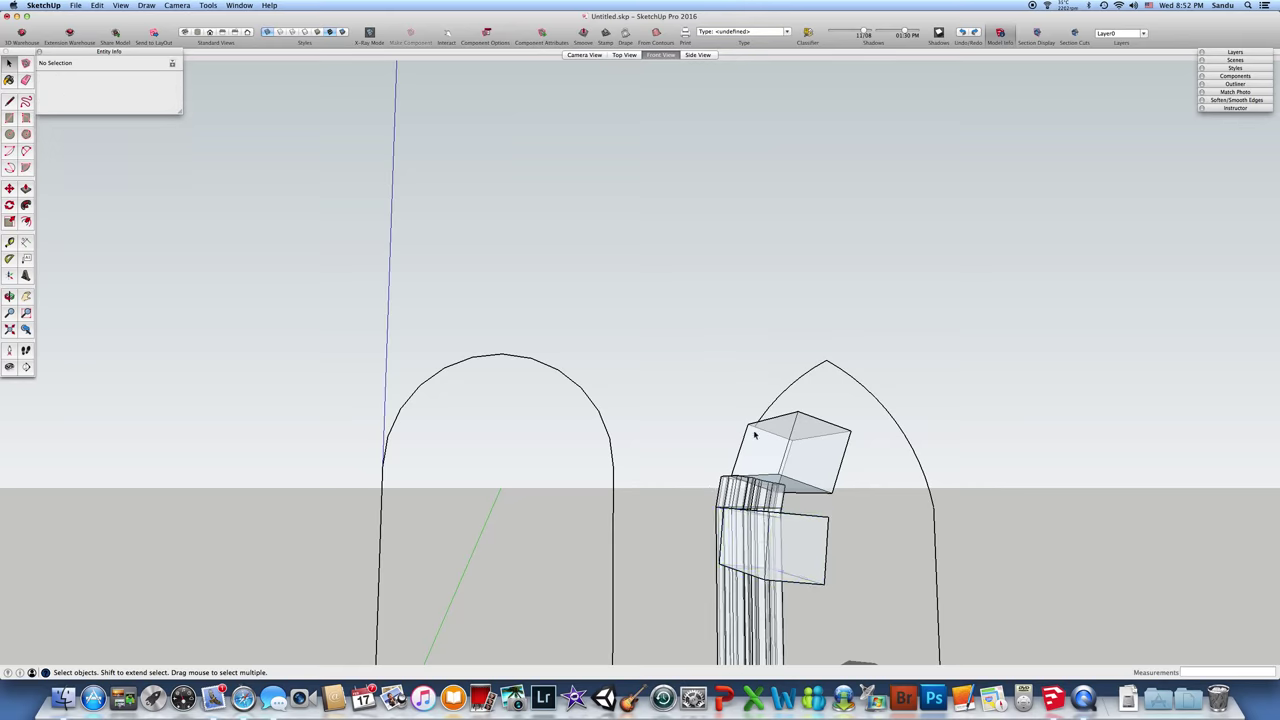
middle_drag(757, 428, 800, 500)
click(808, 527)
click(814, 498)
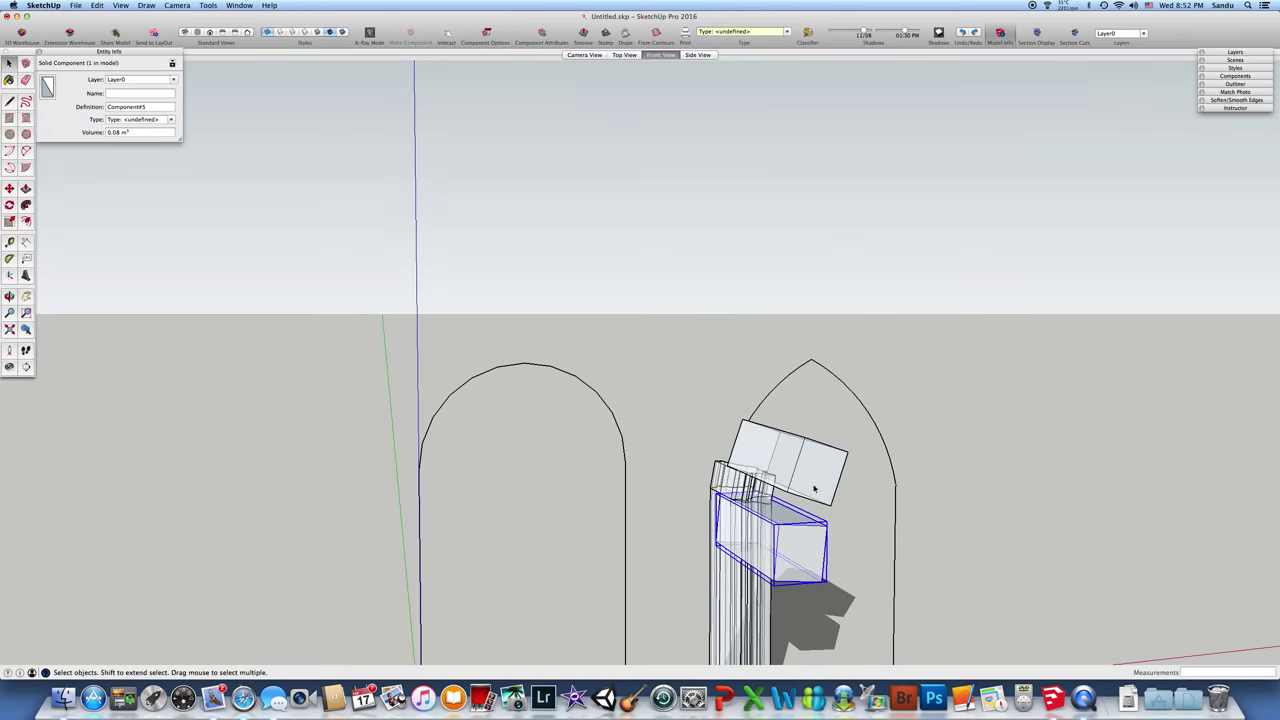
right_click(814, 490)
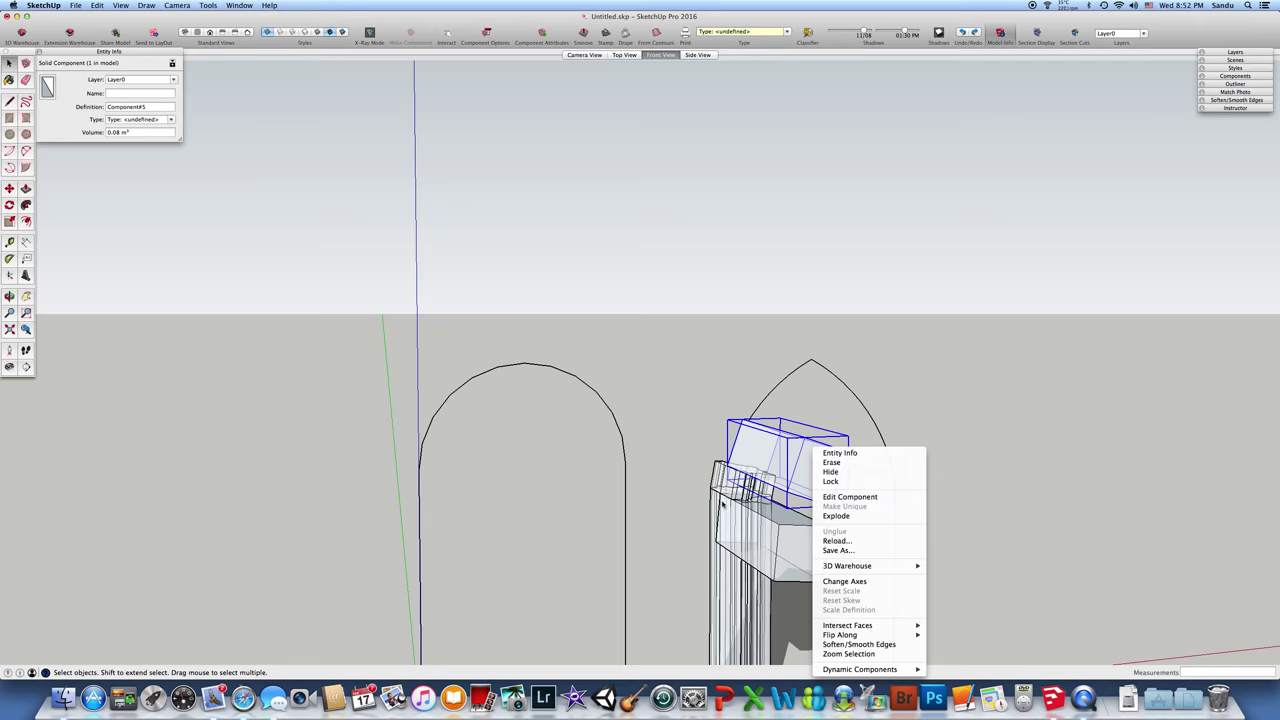
click(786, 544)
click(810, 537)
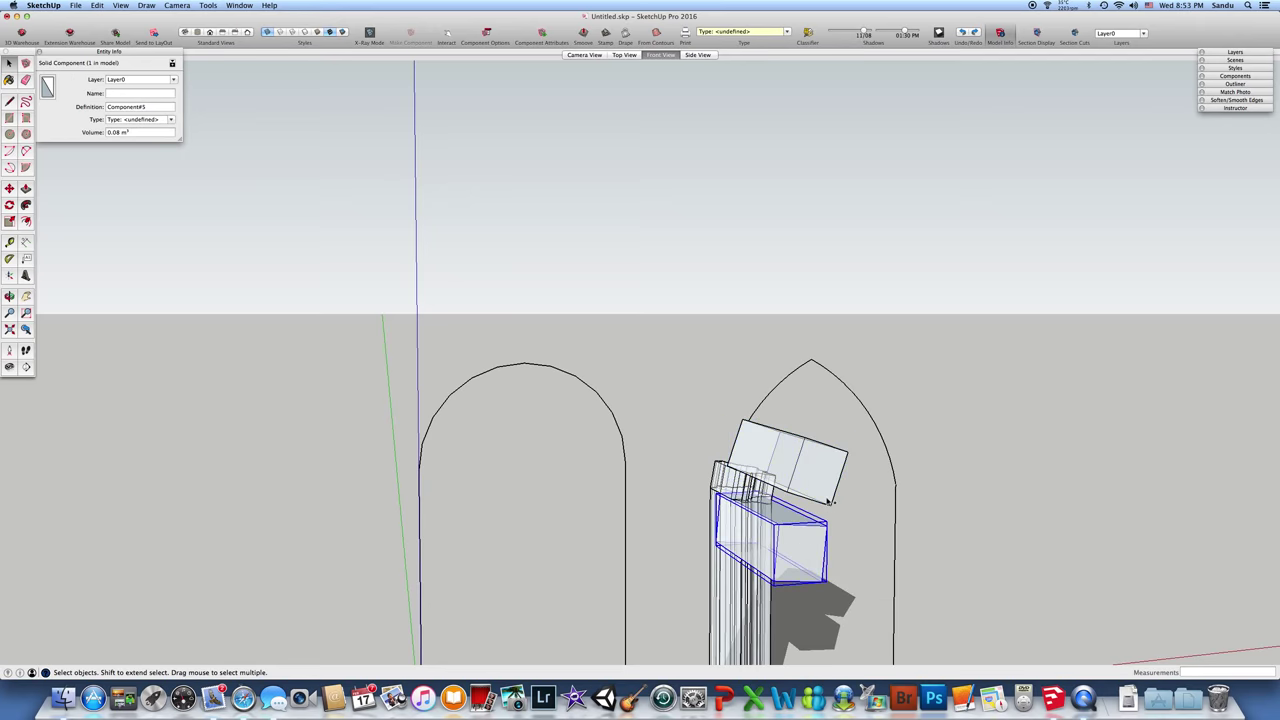
shift+click(827, 497)
key(m)
middle_drag(417, 318, 808, 508)
click(851, 461)
scroll(808, 508, up, 5)
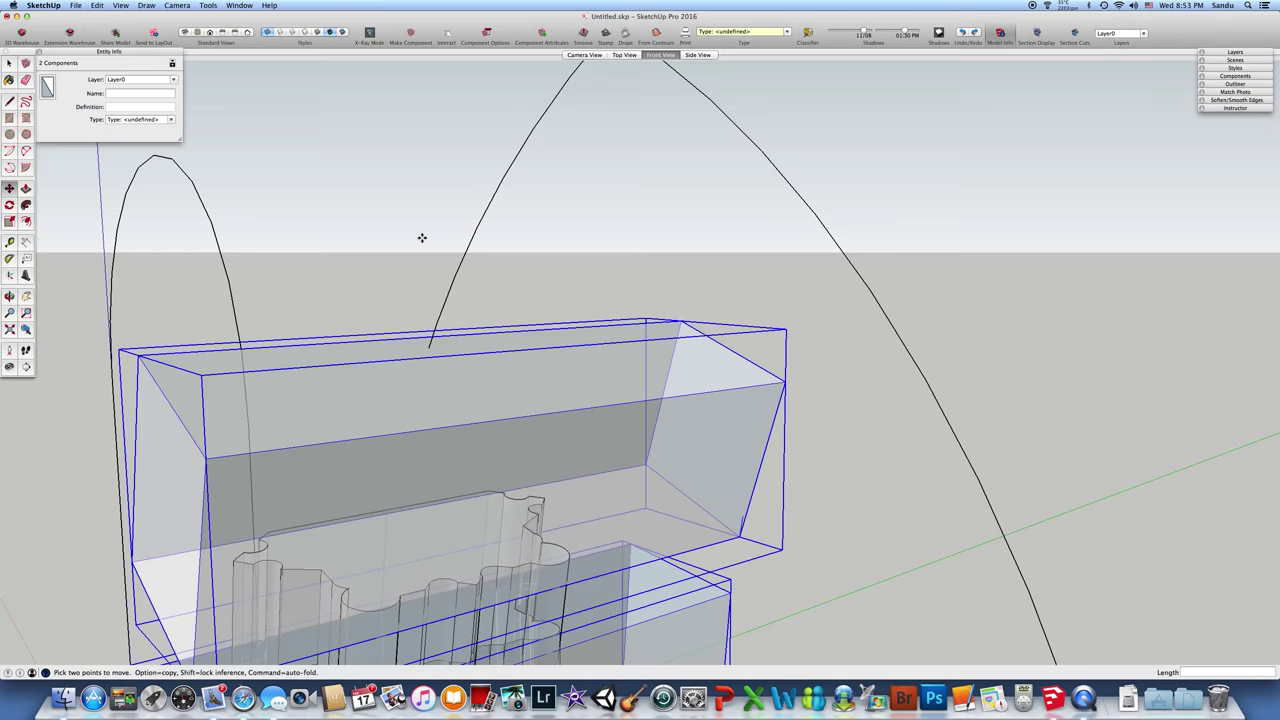
key(space)
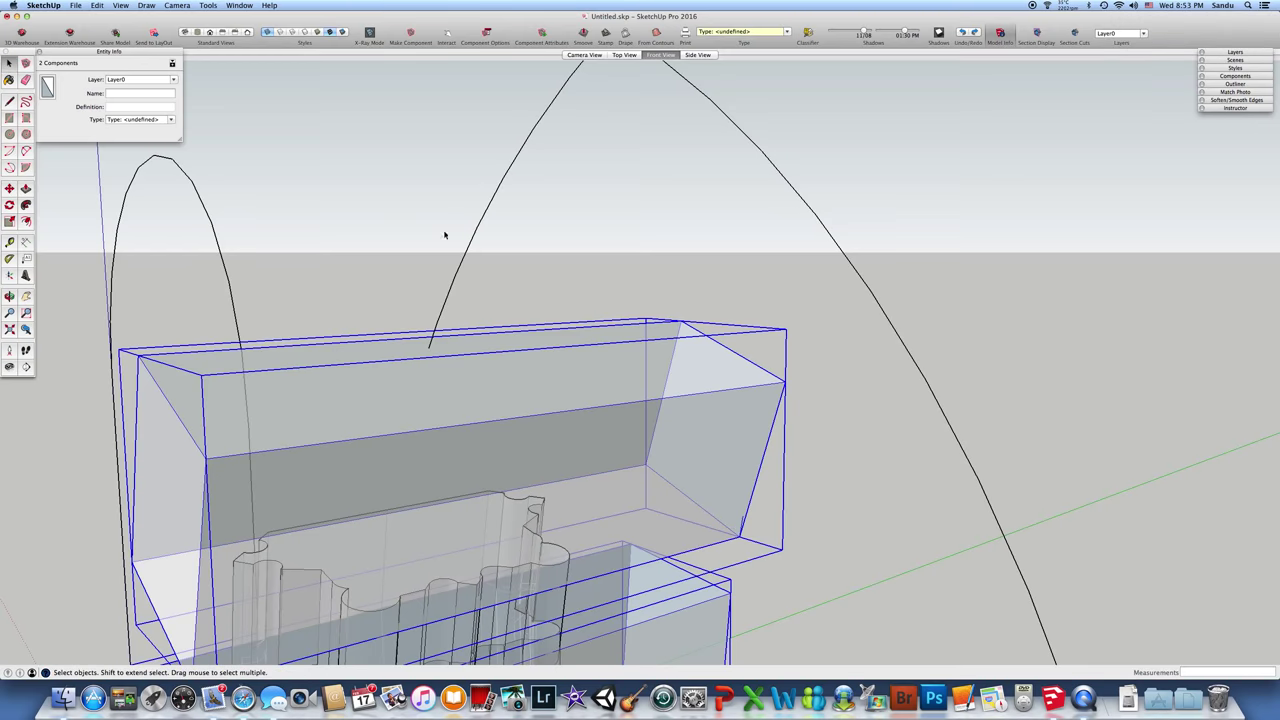
double_click(738, 440)
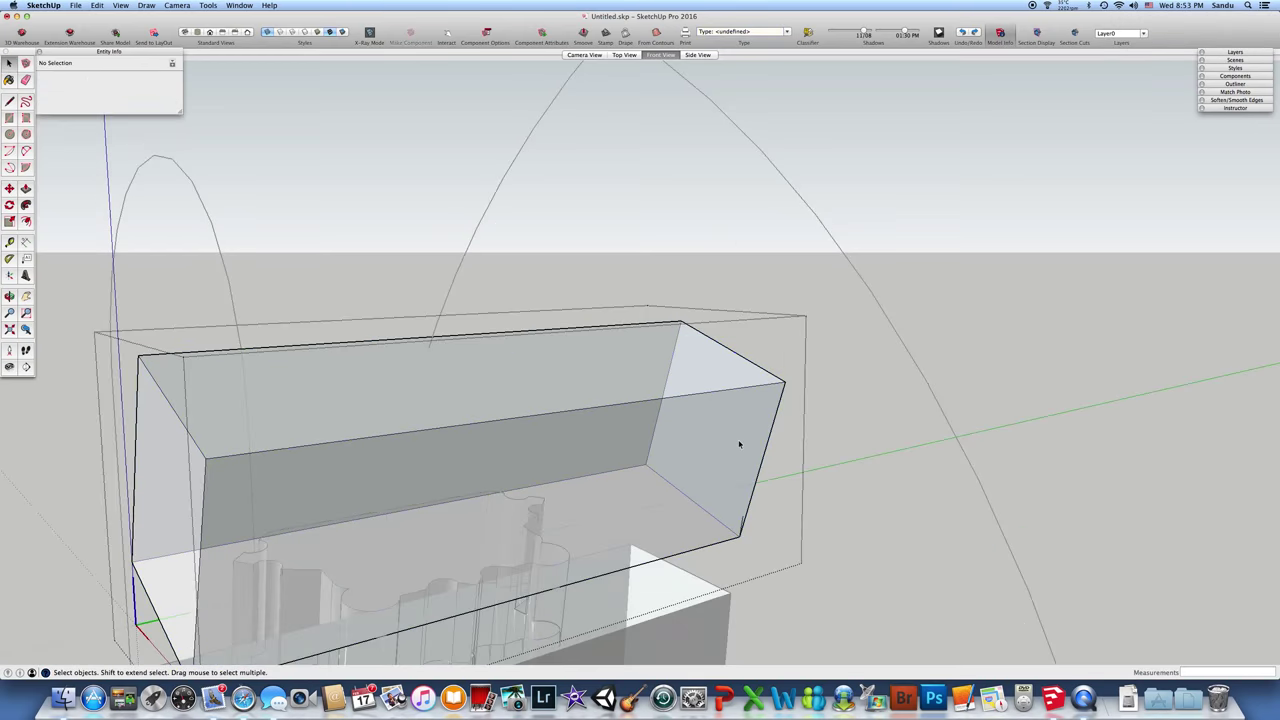
click(742, 522)
click(772, 510)
click(805, 457)
scroll(773, 445, down, 5)
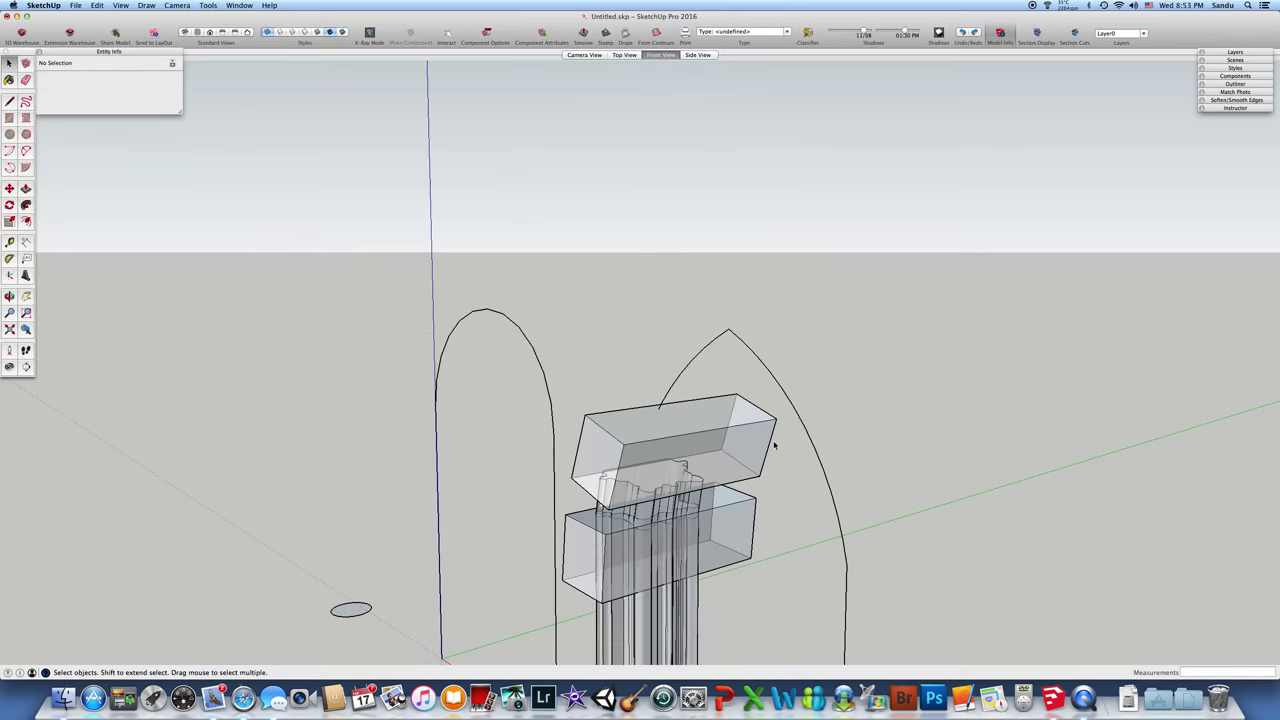
click(746, 446)
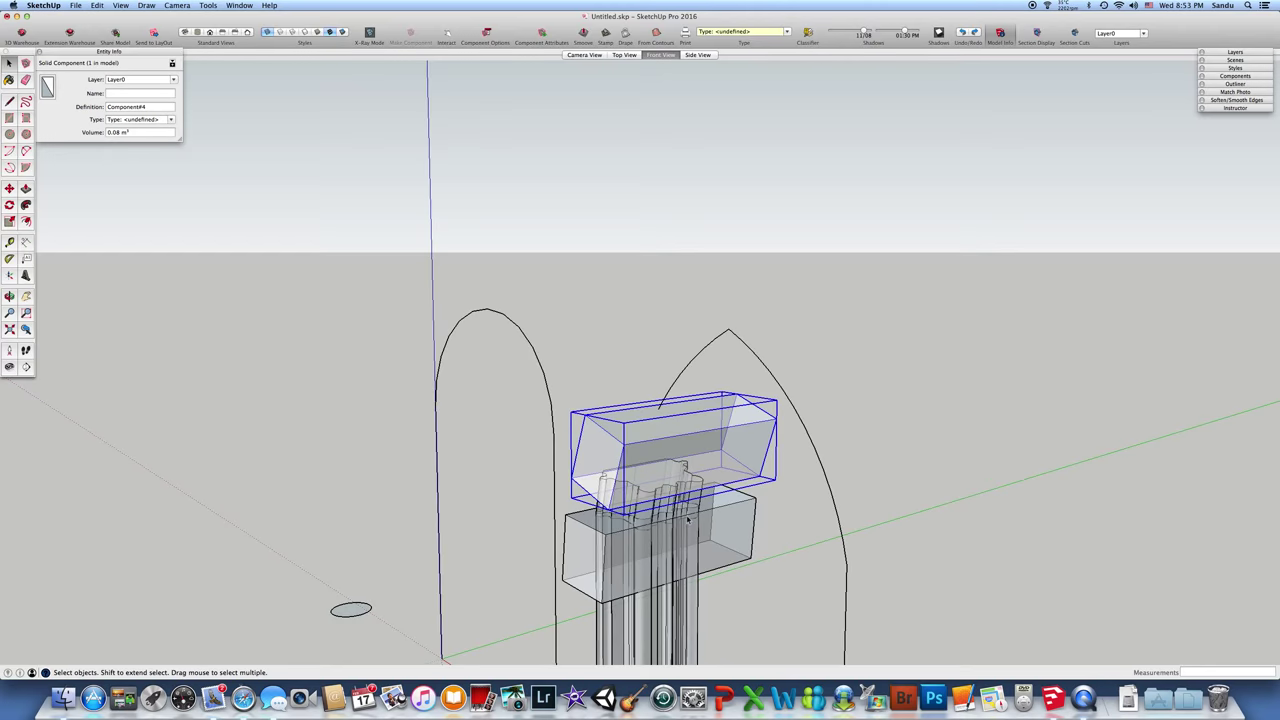
middle_drag(688, 519, 900, 467)
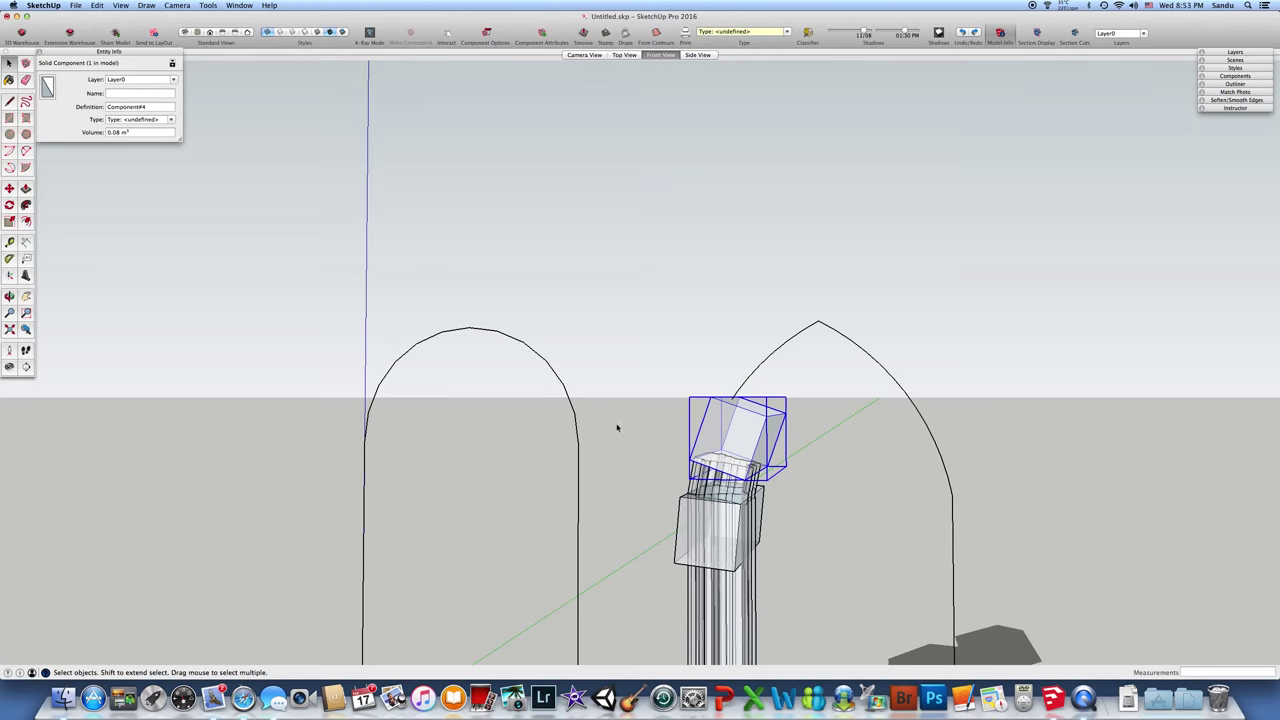
Step: Subtract the upper box from the capital bricks with Solid Tools > Subtract
click(208, 5)
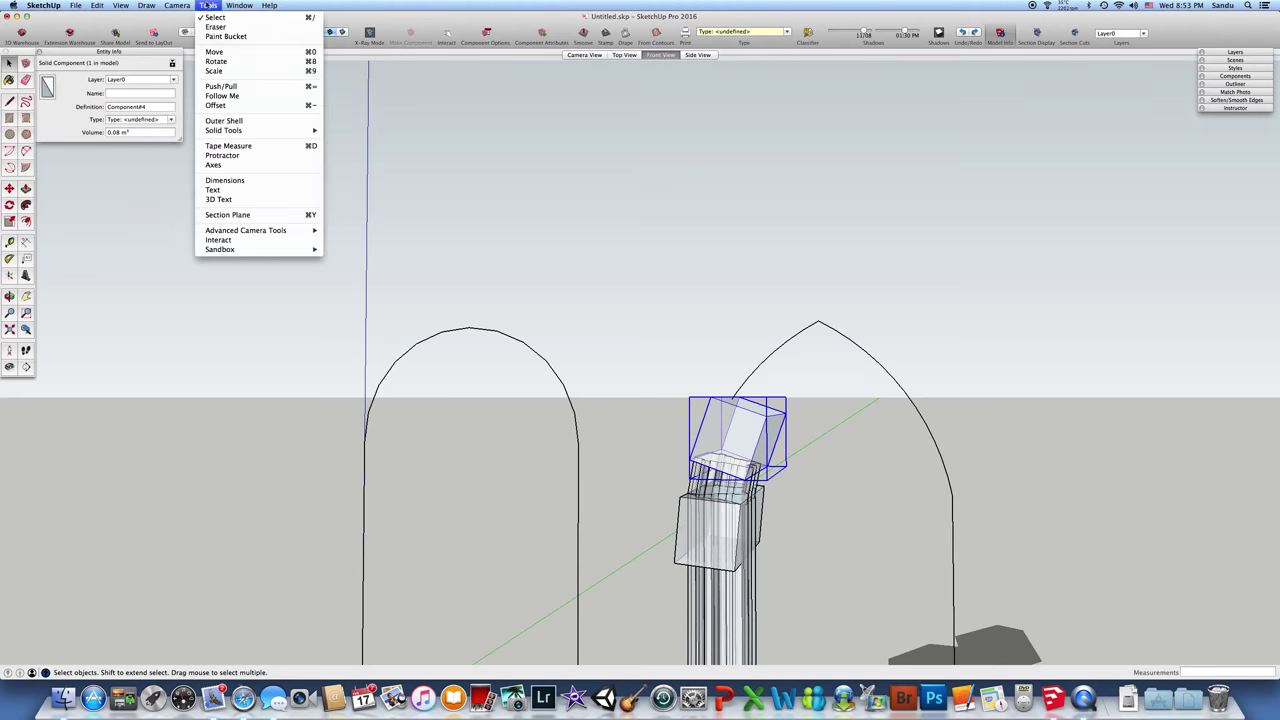
mouse_move(294, 132)
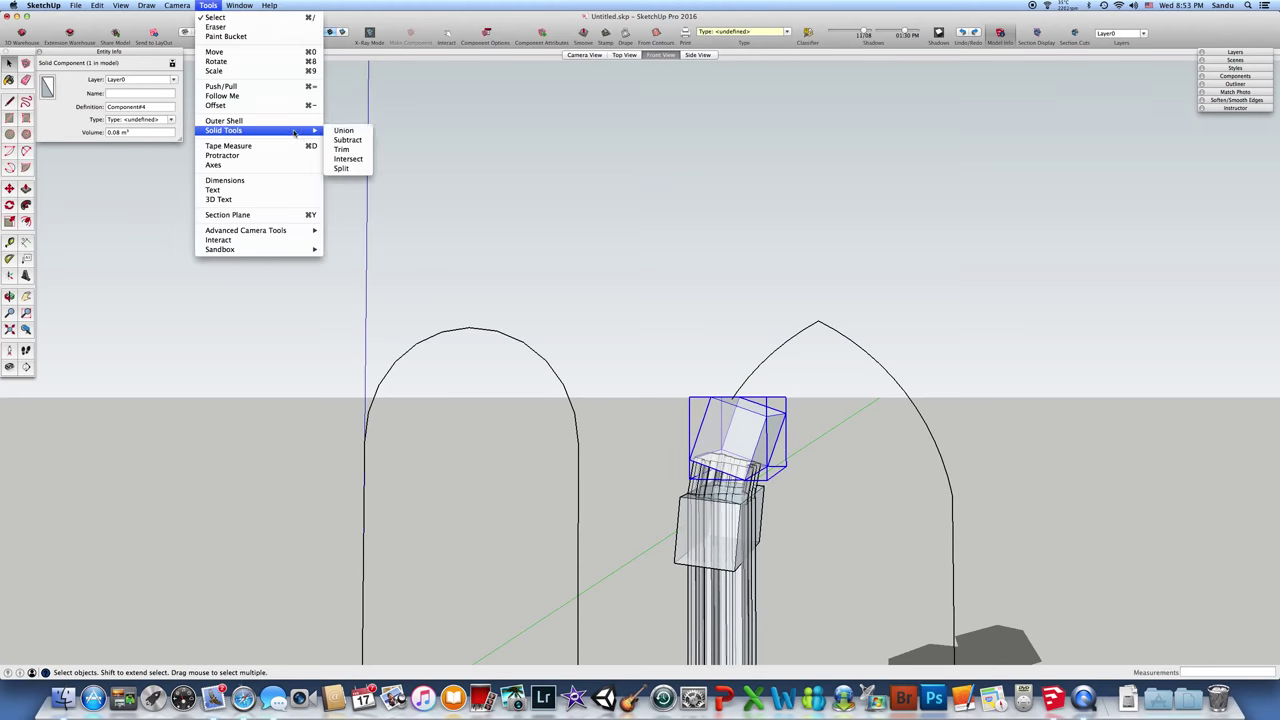
click(347, 140)
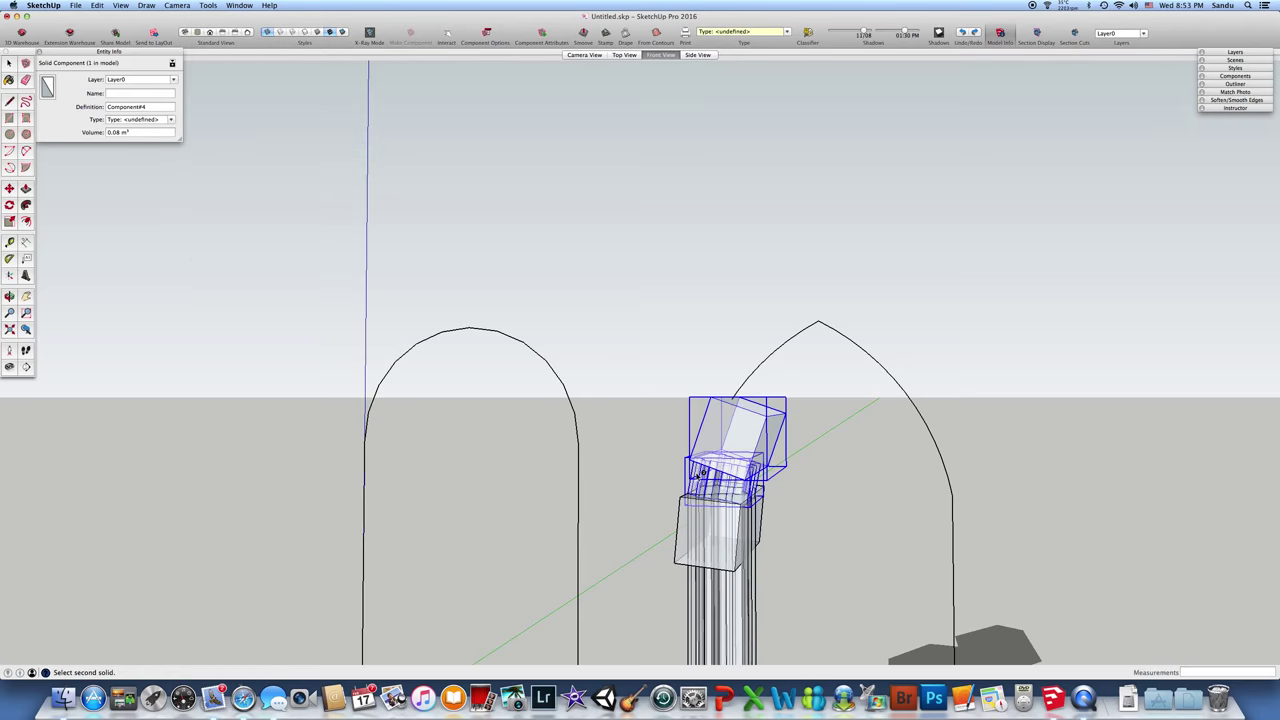
click(699, 476)
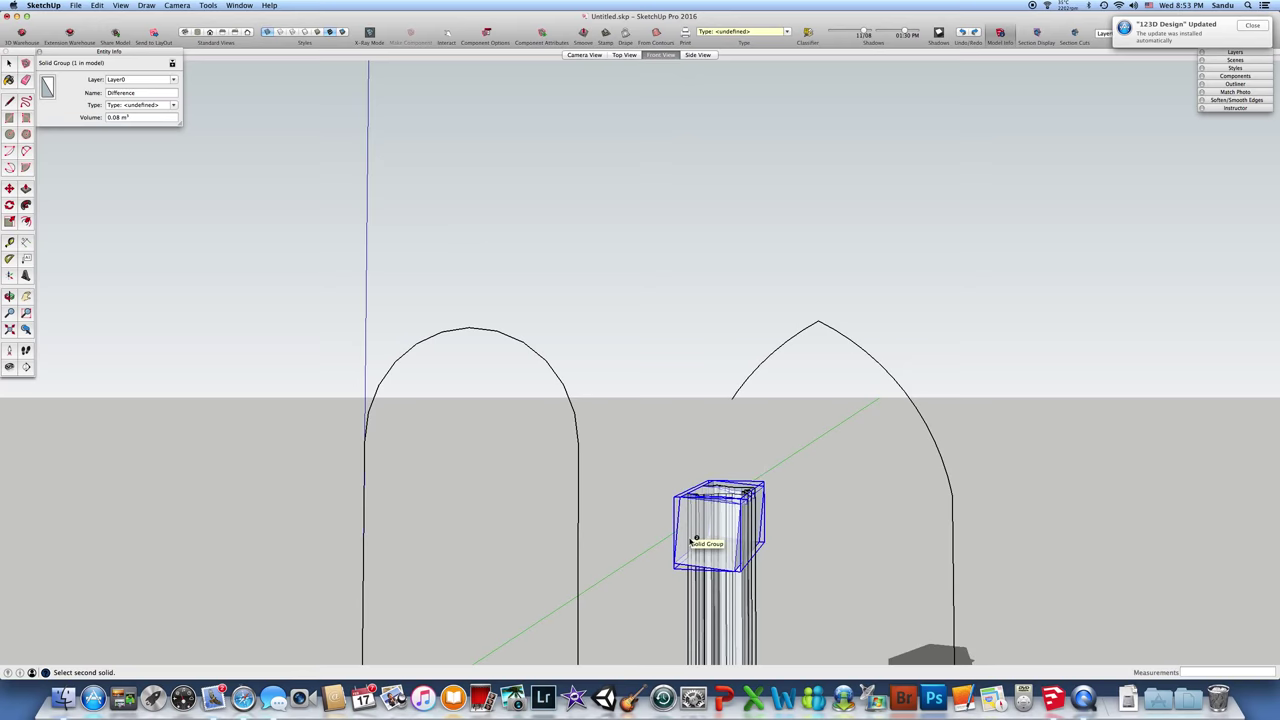
click(693, 541)
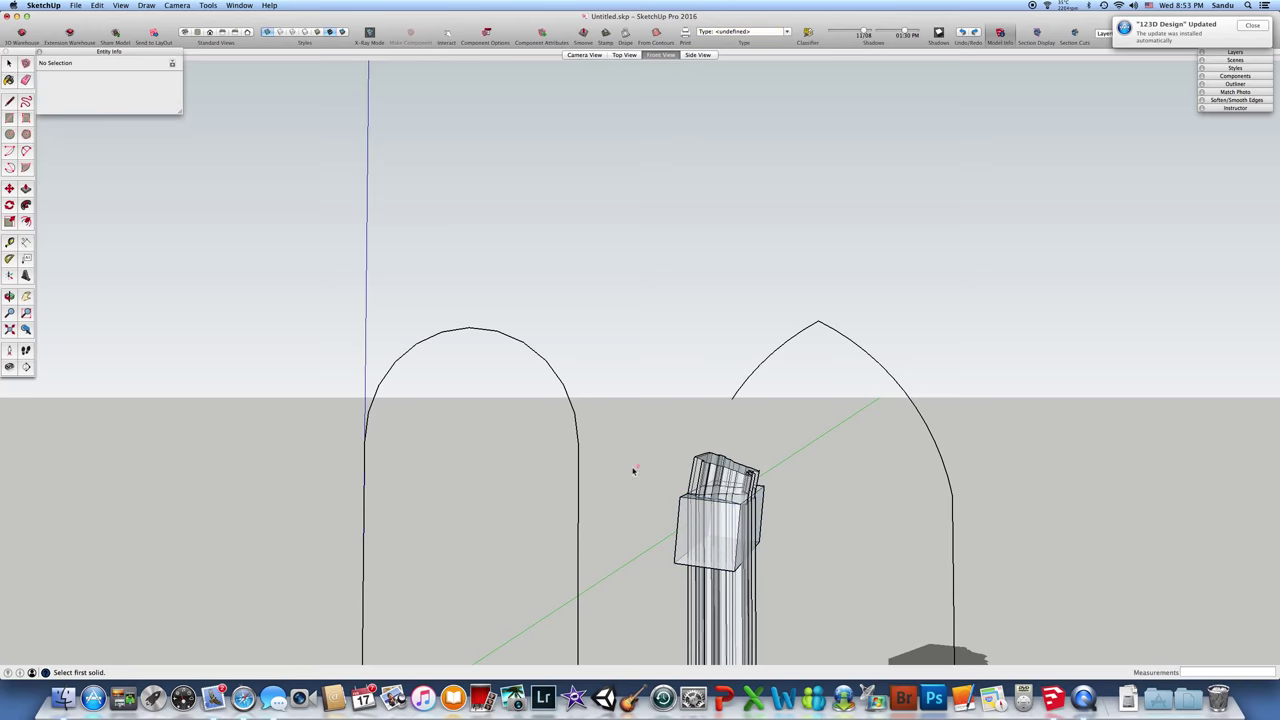
Step: Subtract the lower cube from the bricks, leaving a 0.02 m³ Difference group
key(space)
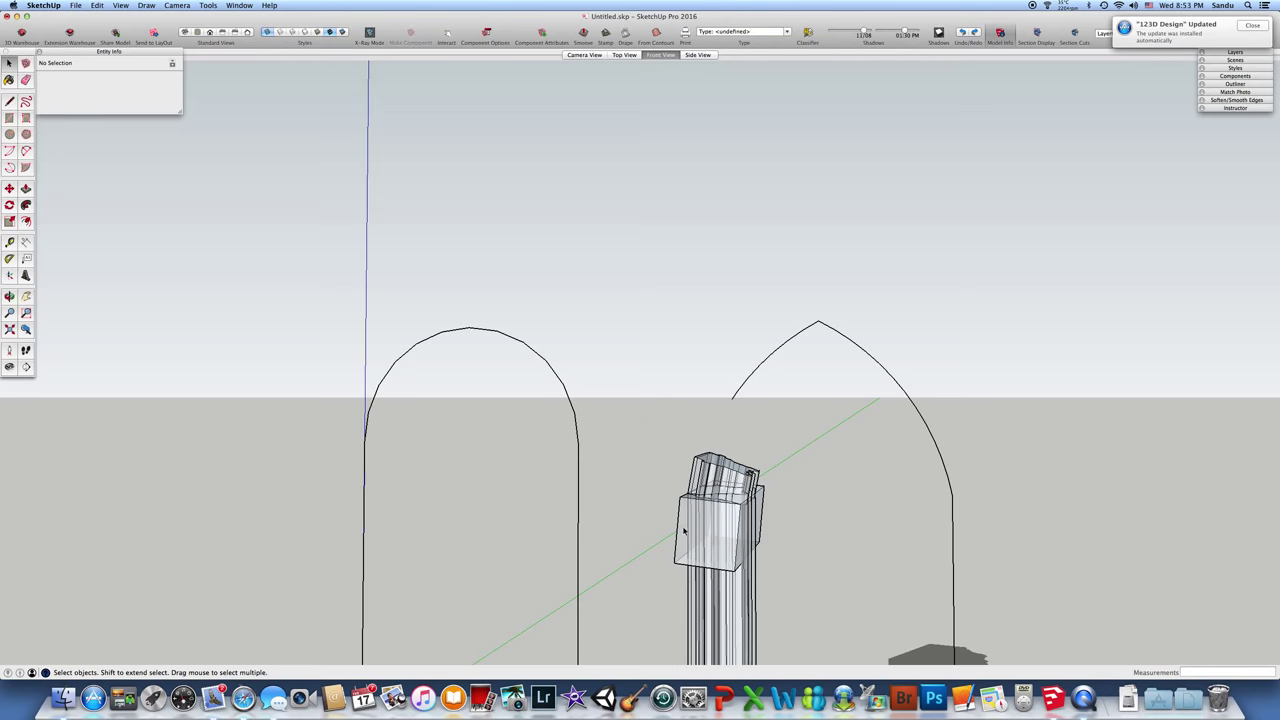
click(684, 530)
click(214, 7)
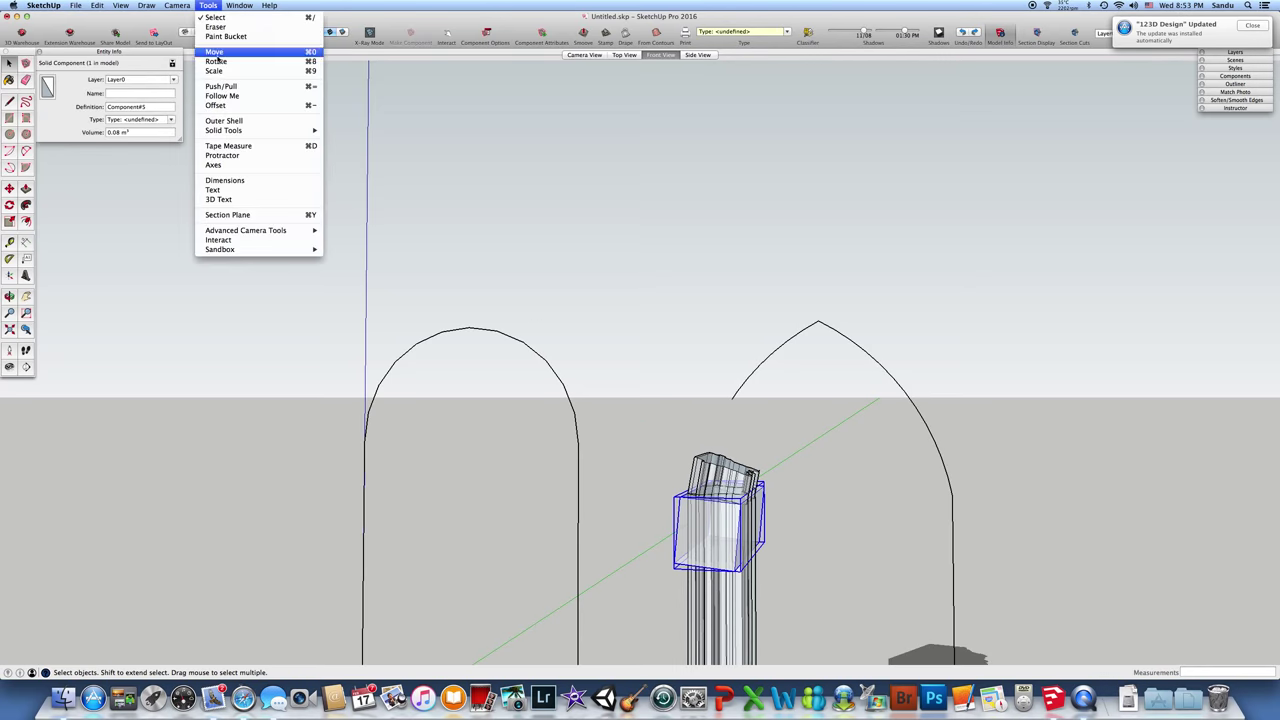
mouse_move(248, 131)
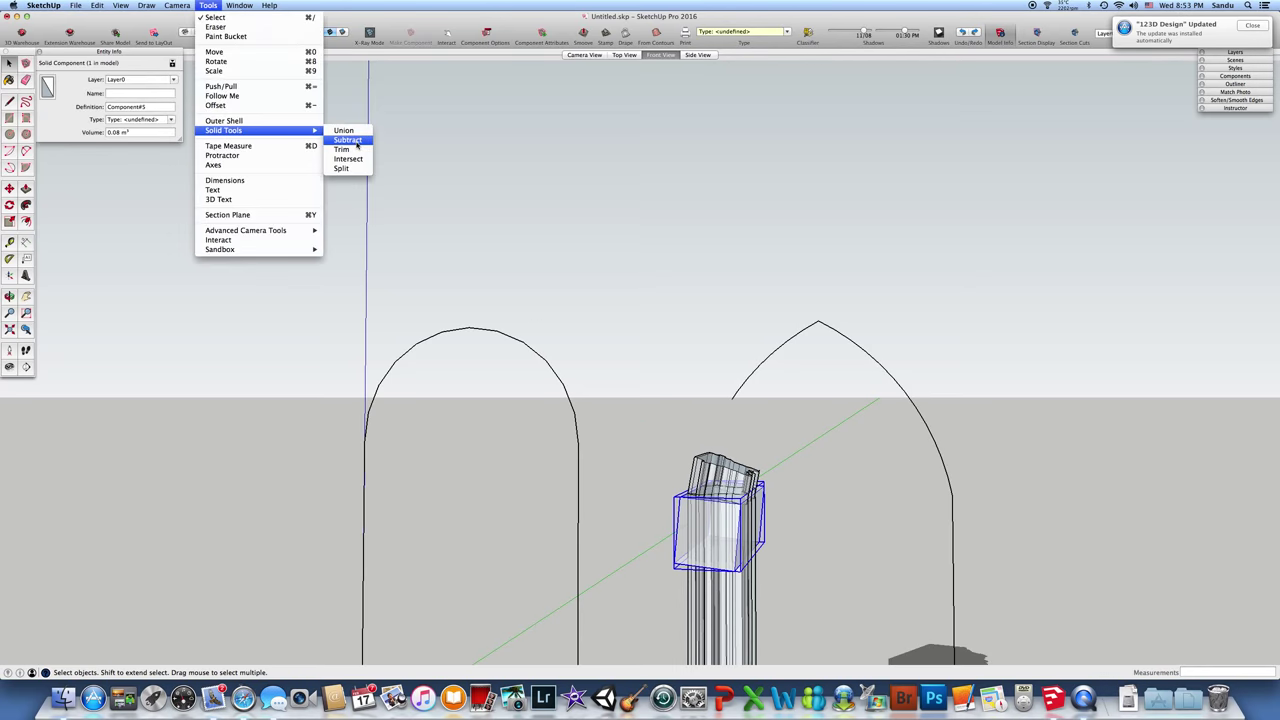
click(350, 140)
click(737, 479)
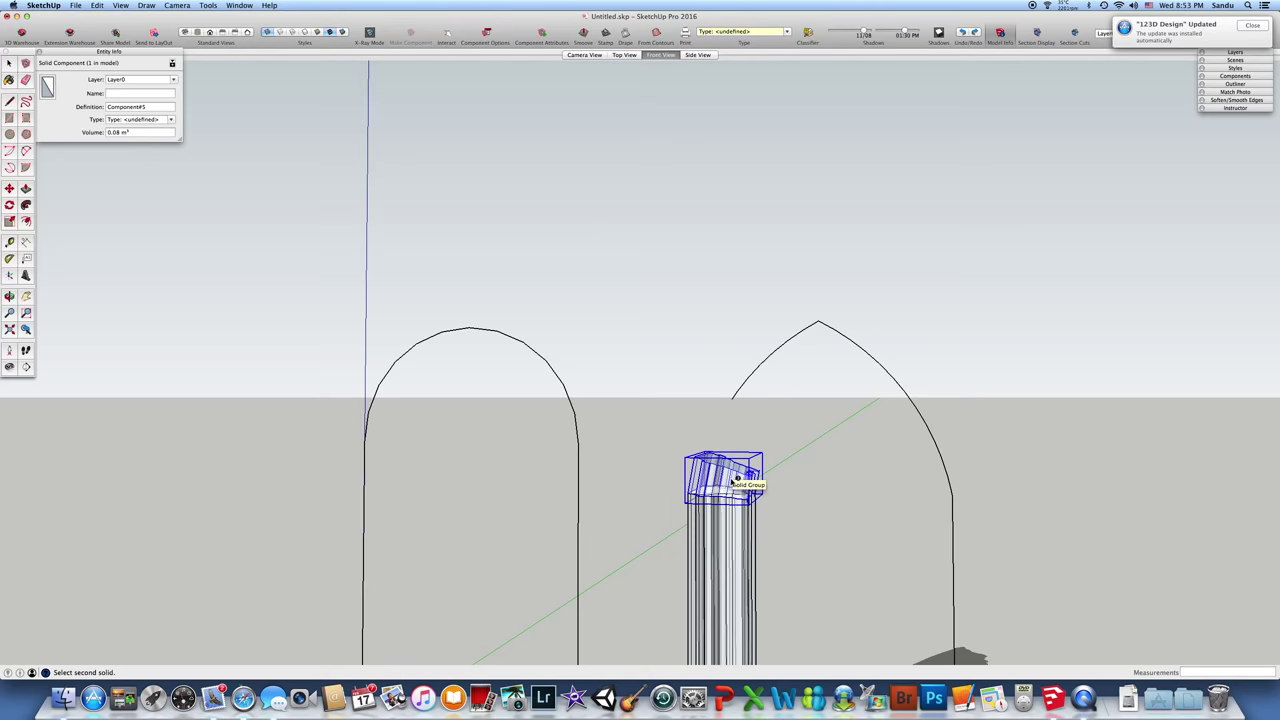
middle_drag(706, 422, 766, 368)
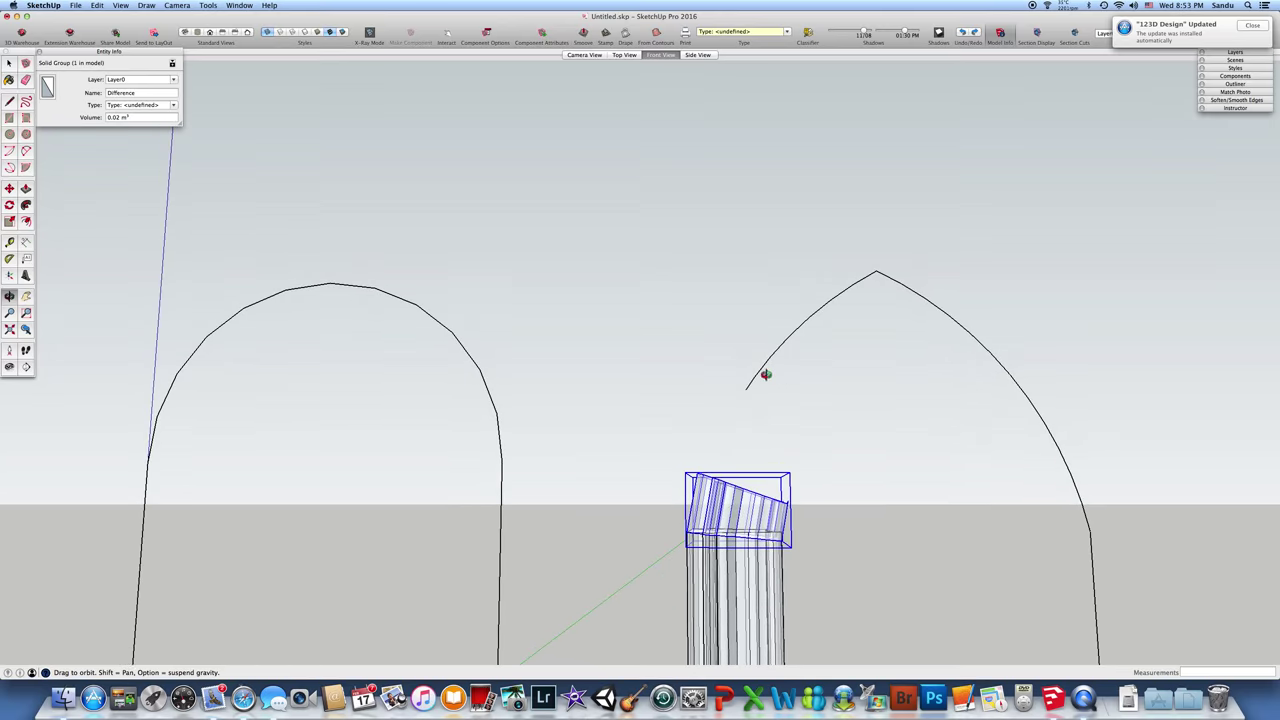
scroll(790, 460, up, 3)
middle_drag(797, 543, 780, 491)
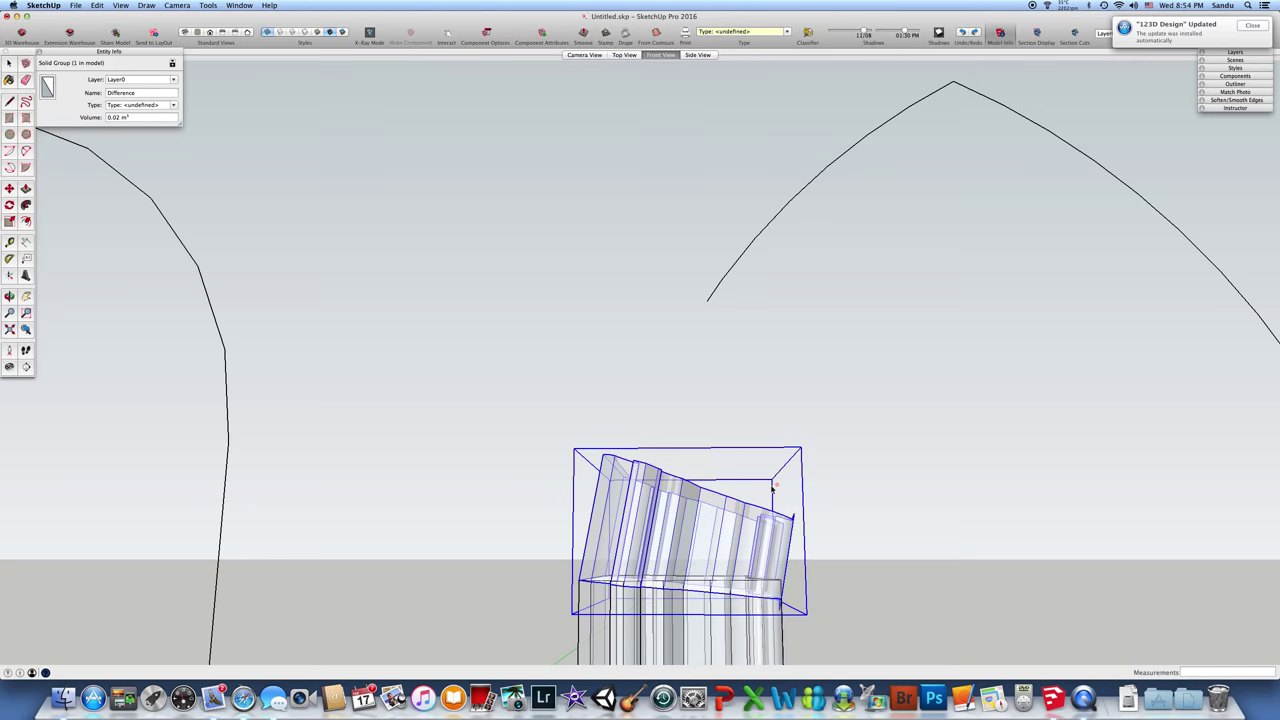
key(super+z)
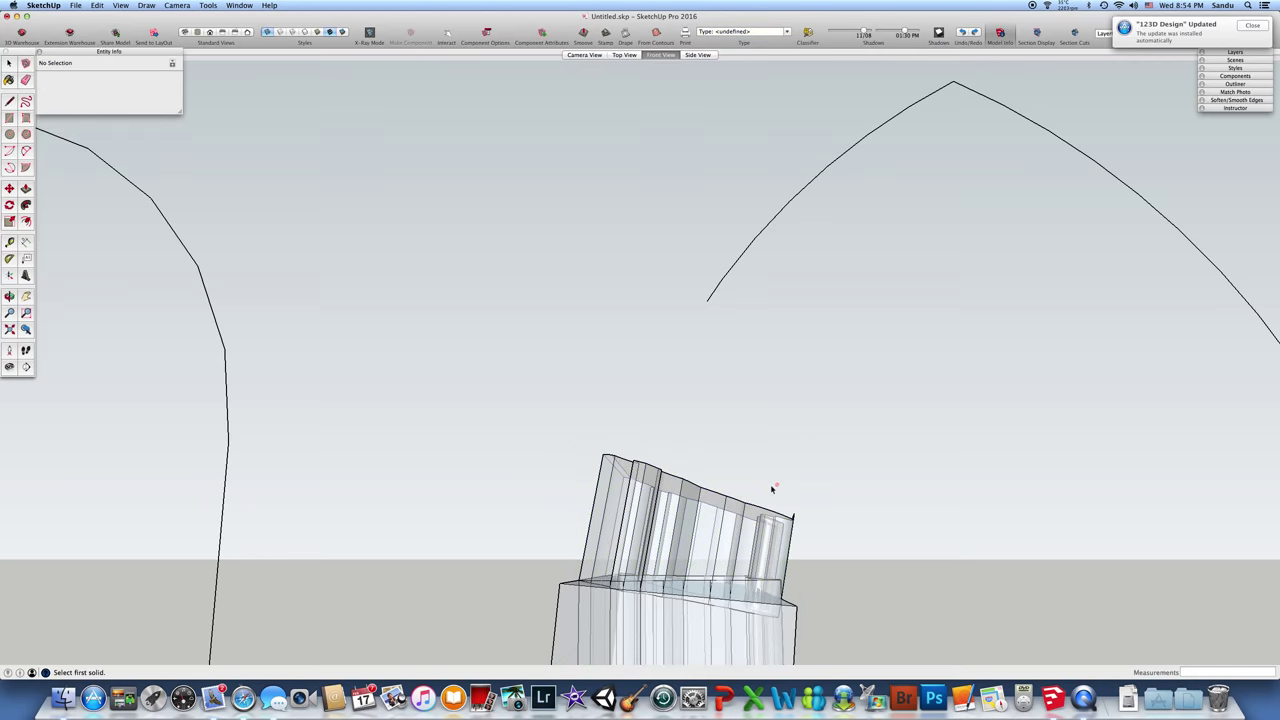
Step: Copy the box along the green axis to sit beside the column
scroll(772, 488, down, 5)
middle_drag(700, 552, 343, 477)
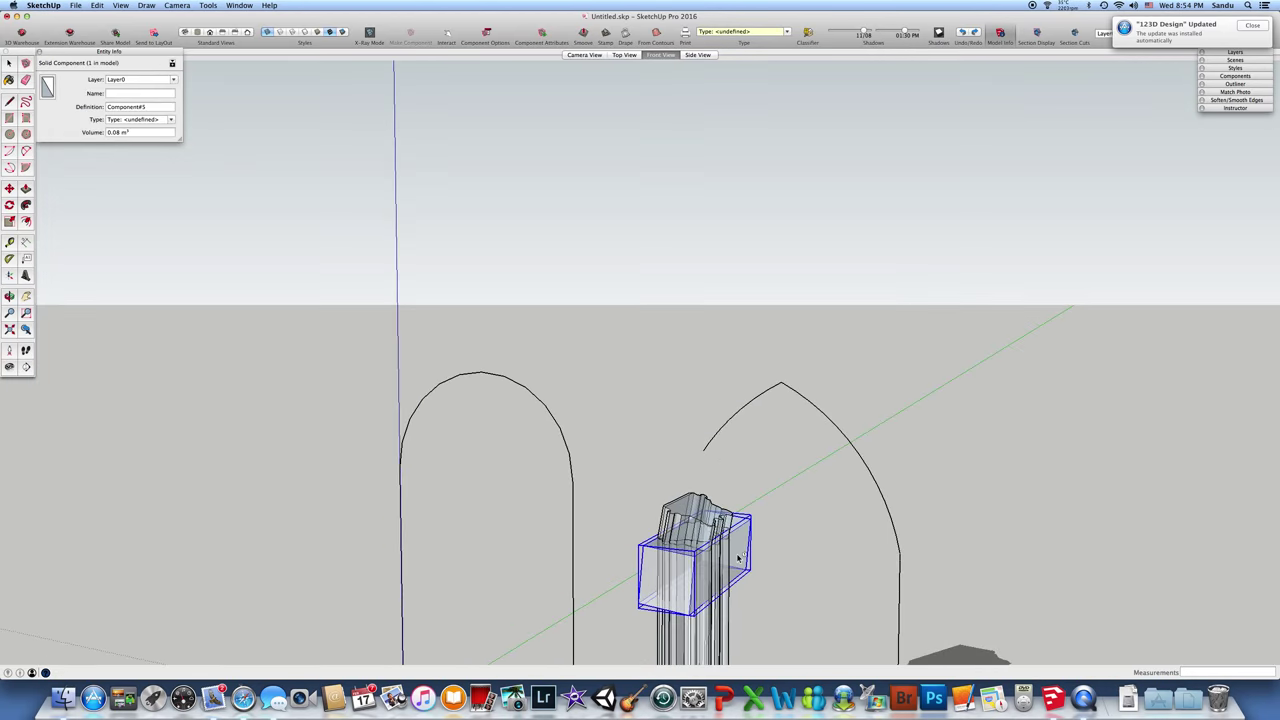
key(space)
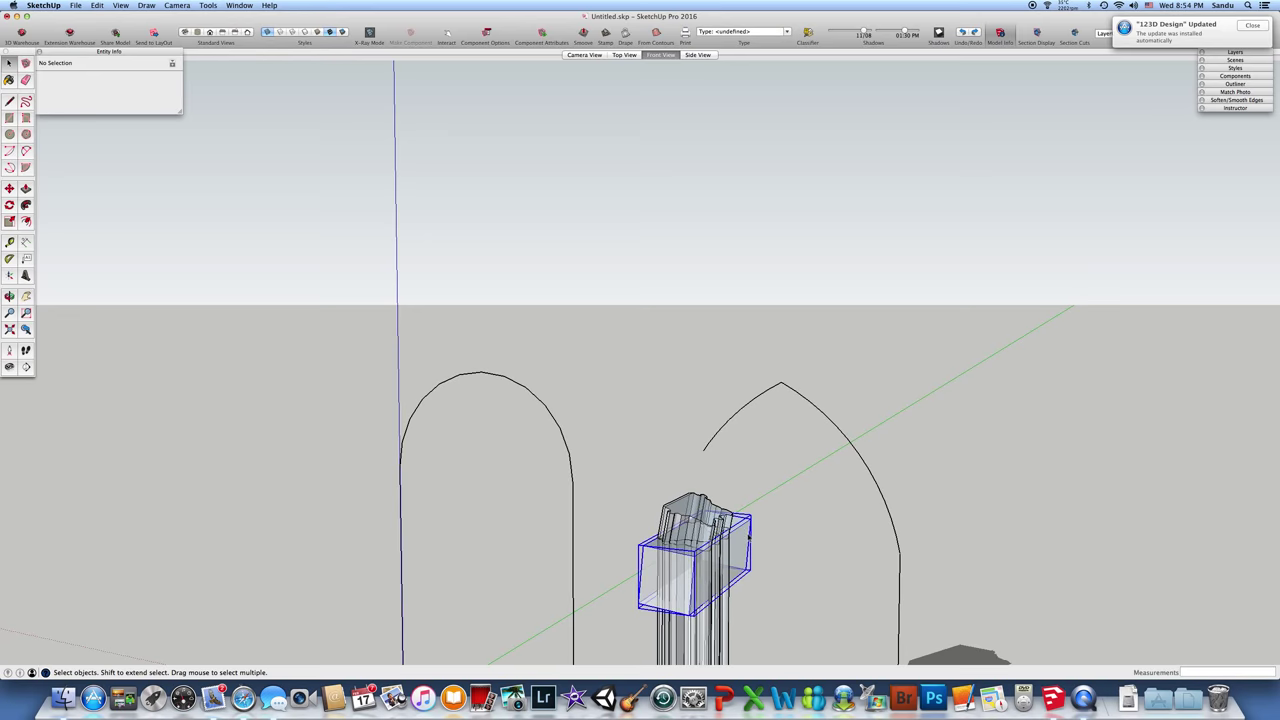
click(750, 536)
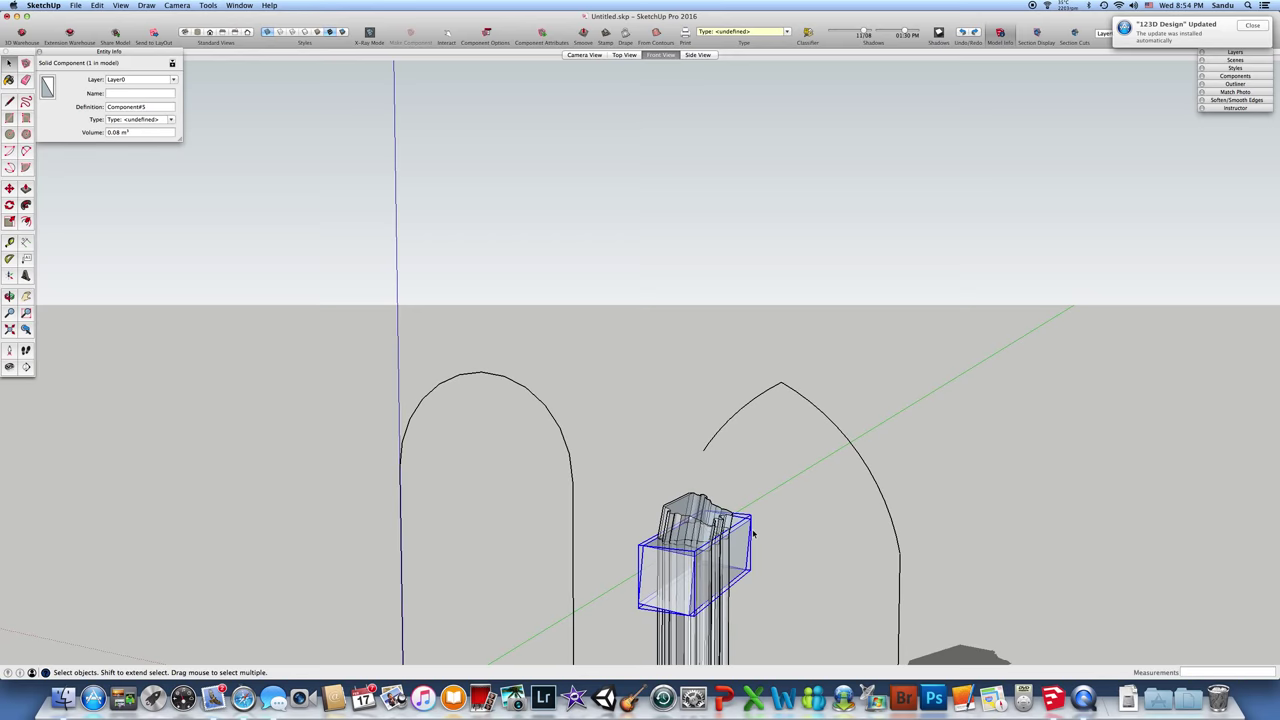
key(m)
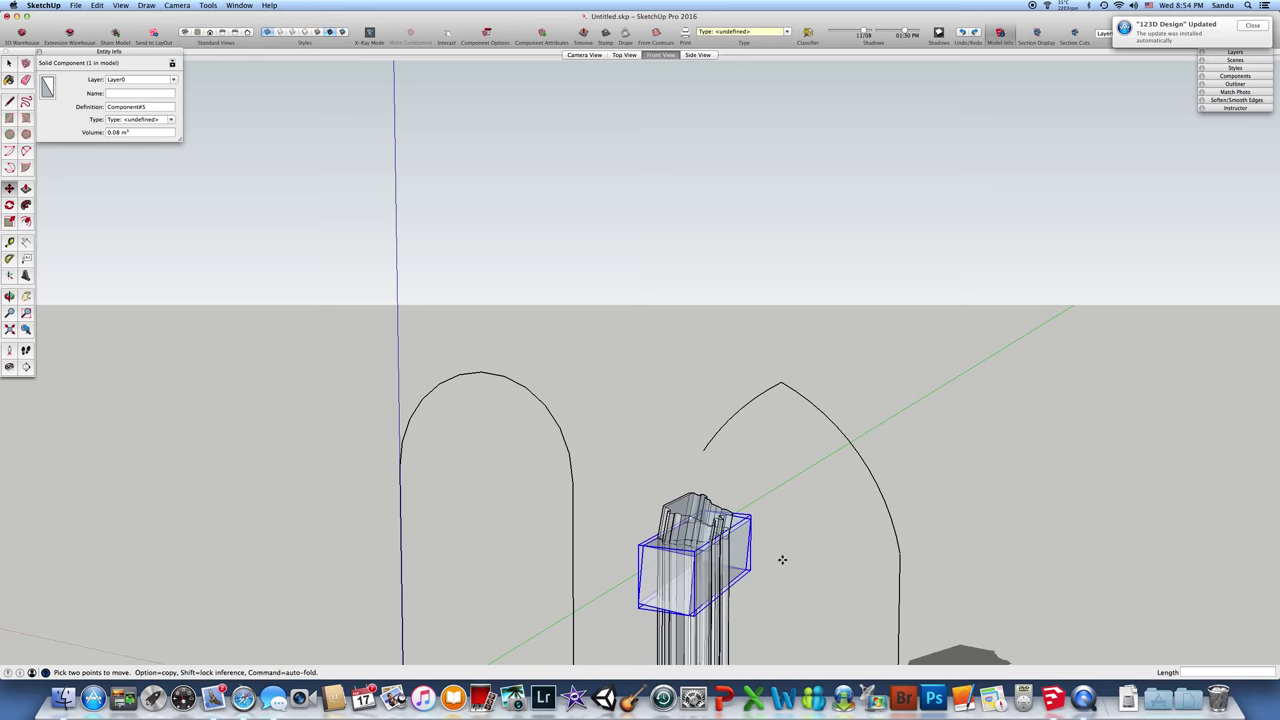
click(782, 560)
key(alt)
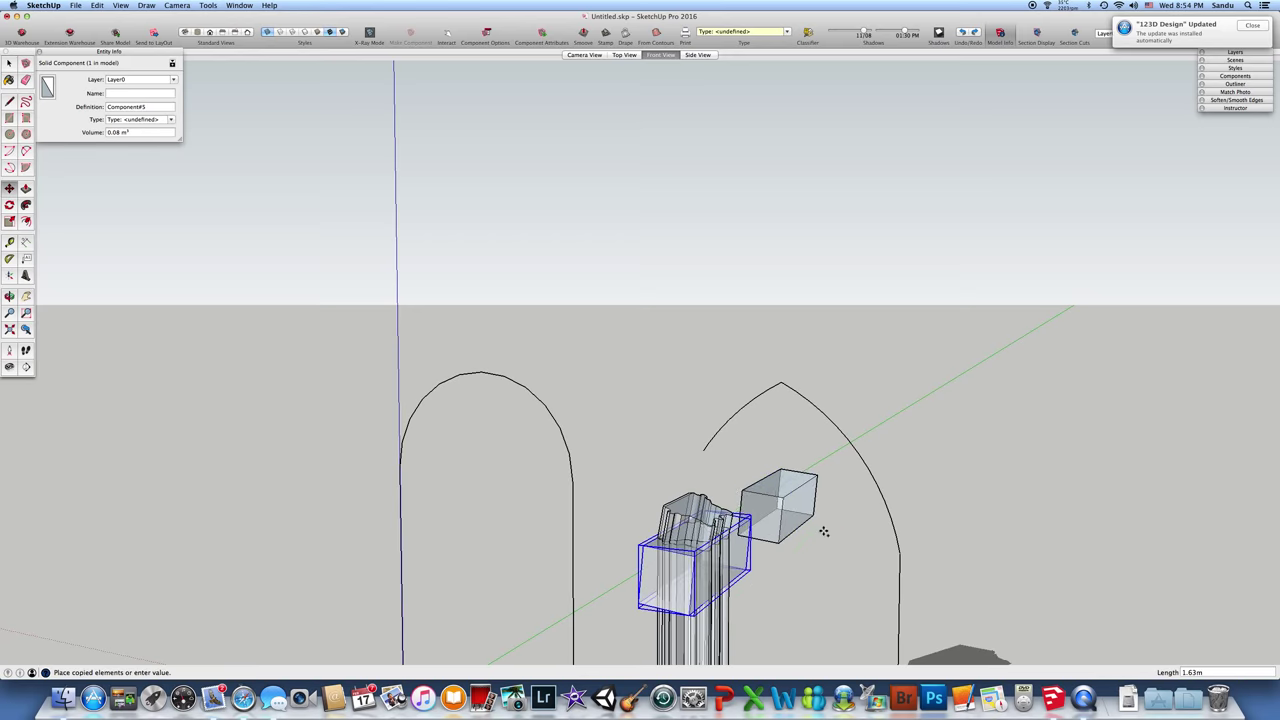
click(823, 529)
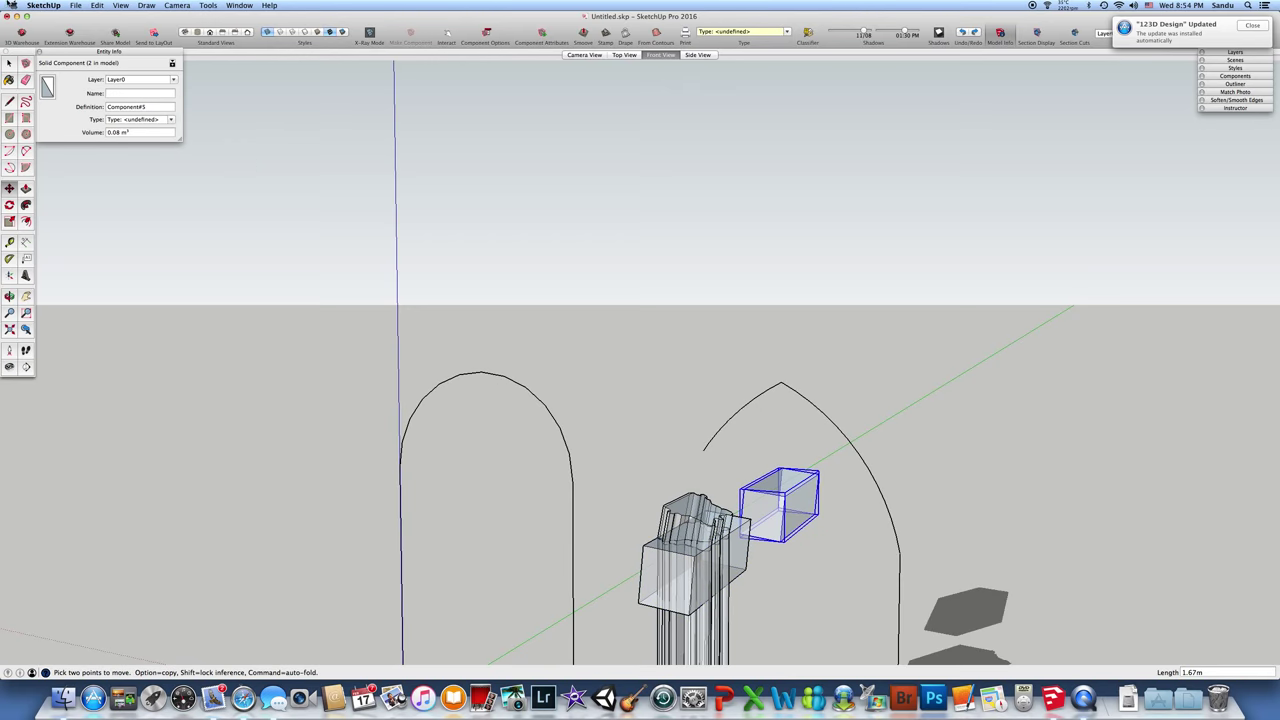
Step: Subtract the original box from the capital to carve a notched top
key(space)
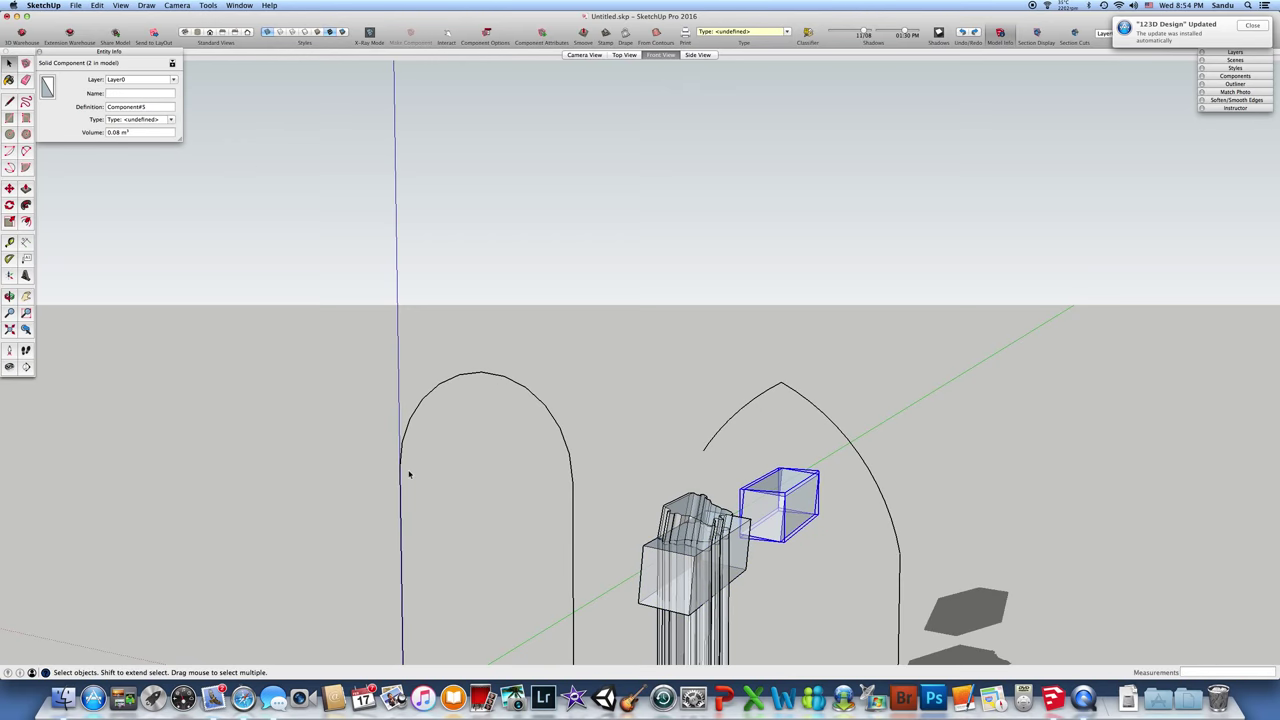
click(654, 582)
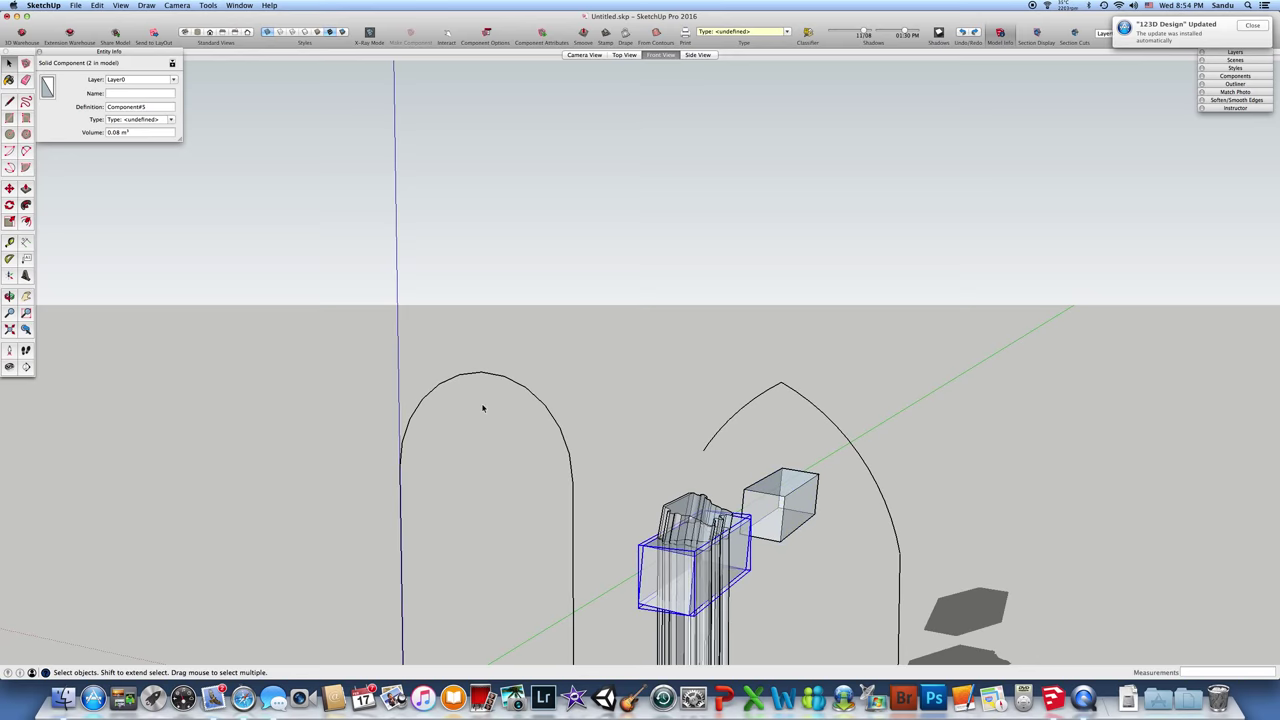
click(208, 5)
mouse_move(250, 131)
click(342, 149)
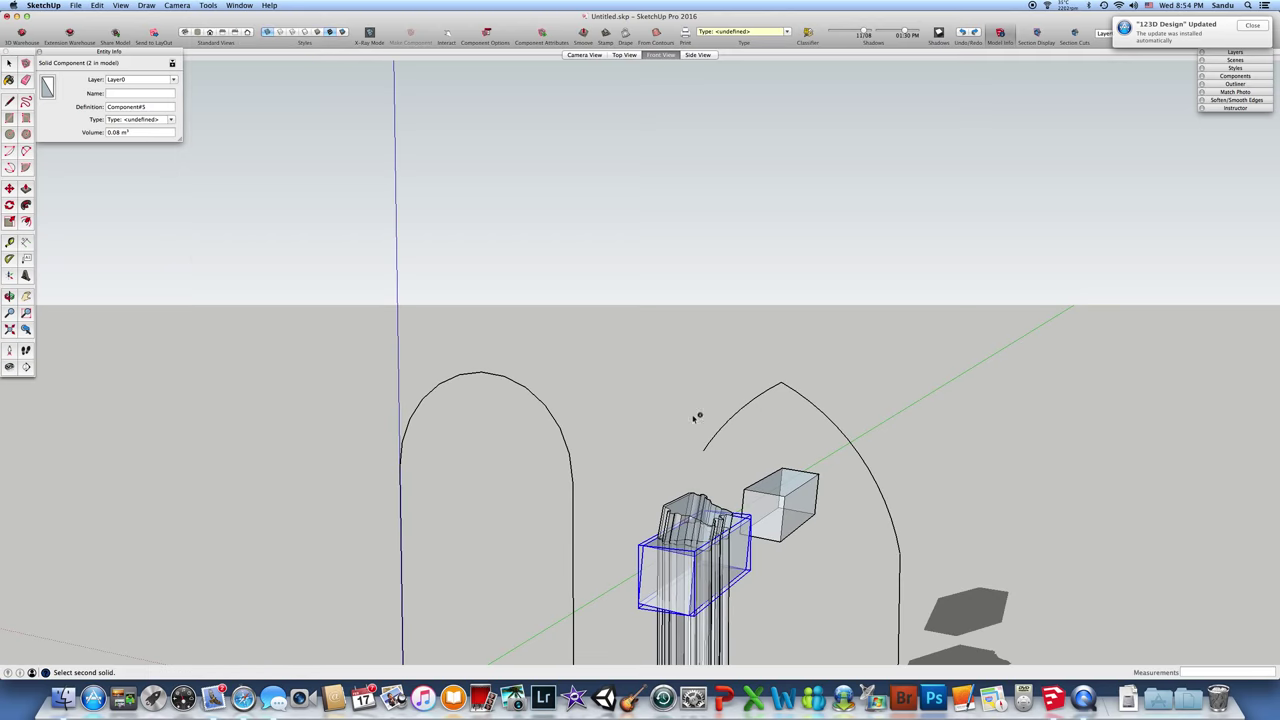
click(700, 510)
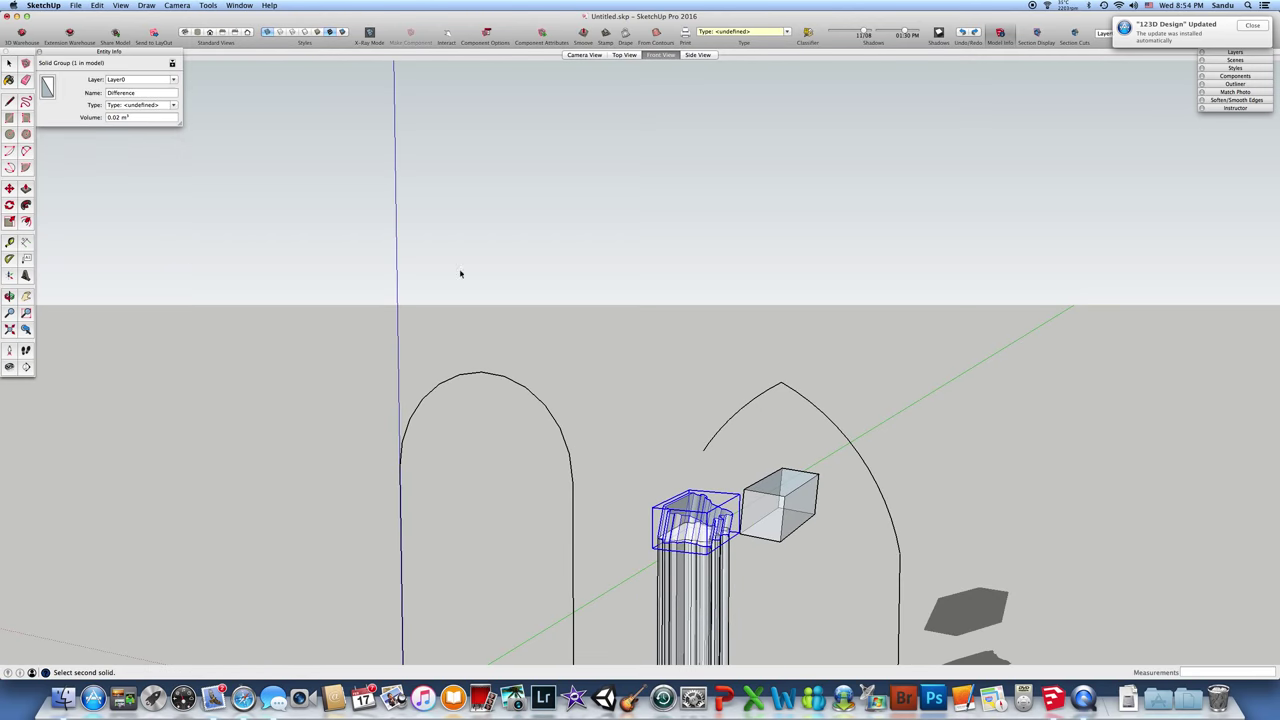
scroll(701, 510, up, 3)
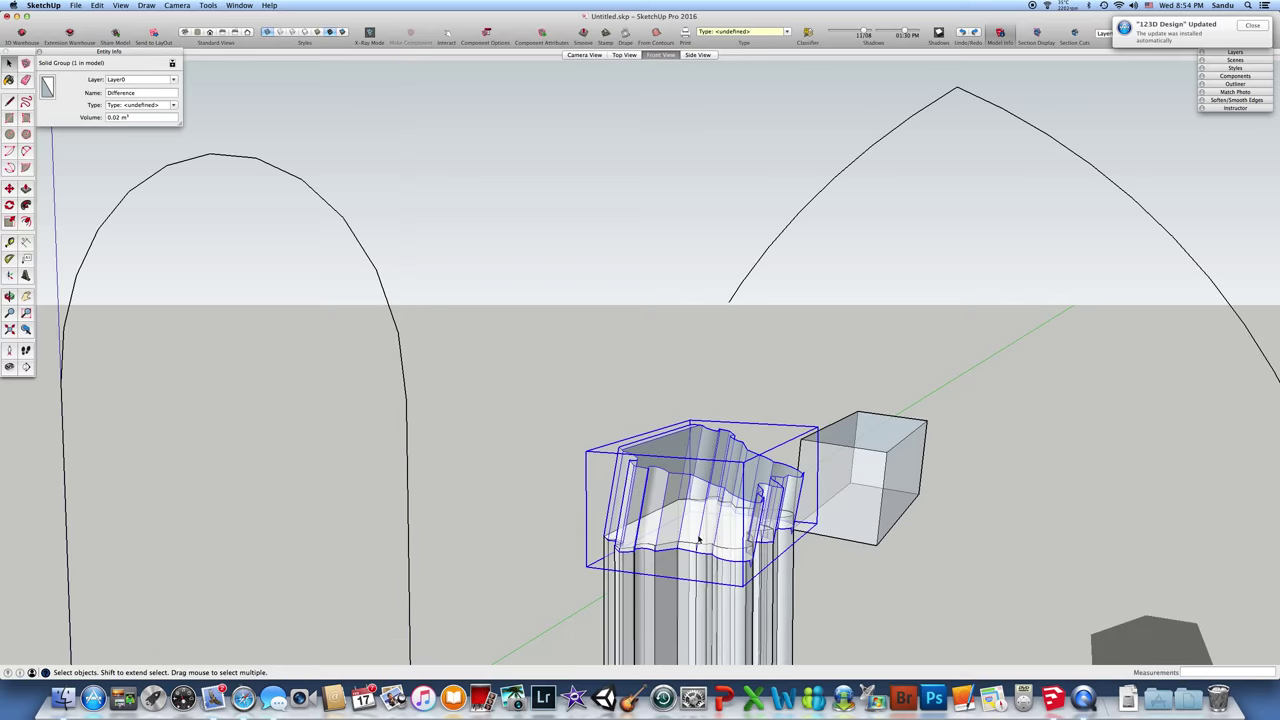
click(915, 490)
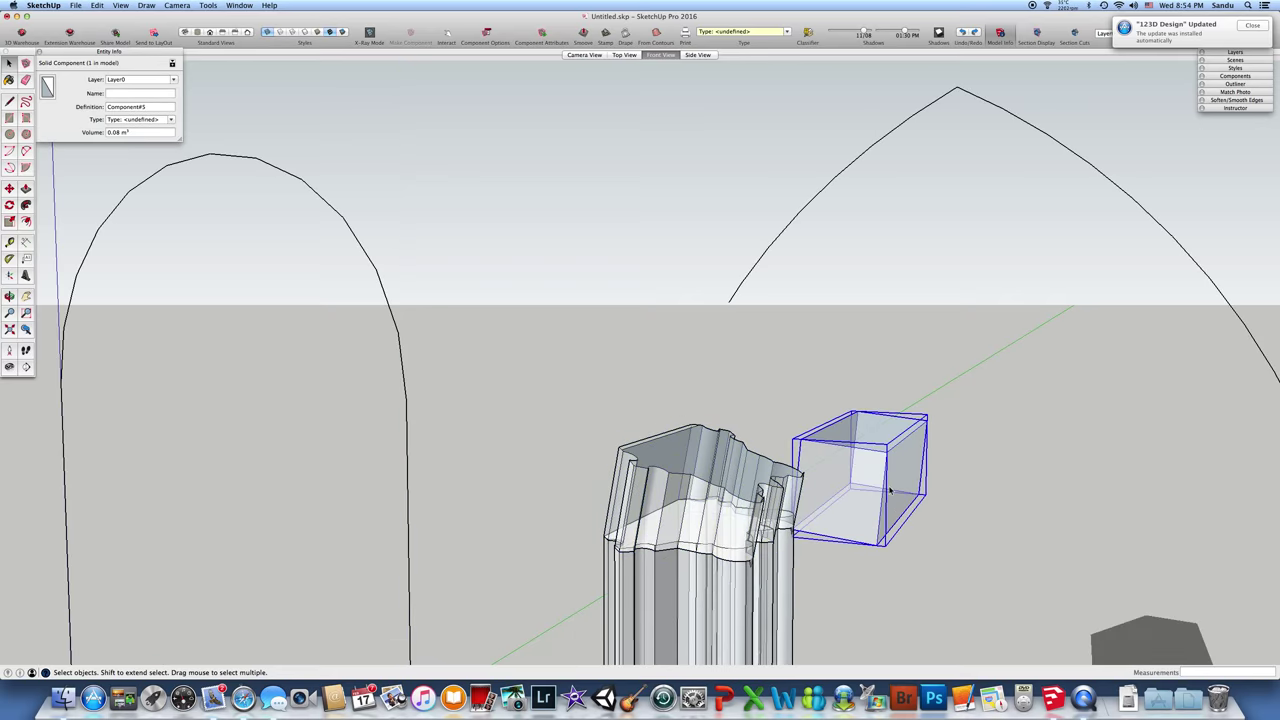
Step: Move the spare Component#1 box onto the column top around the capital and edit it
key(m)
click(1049, 517)
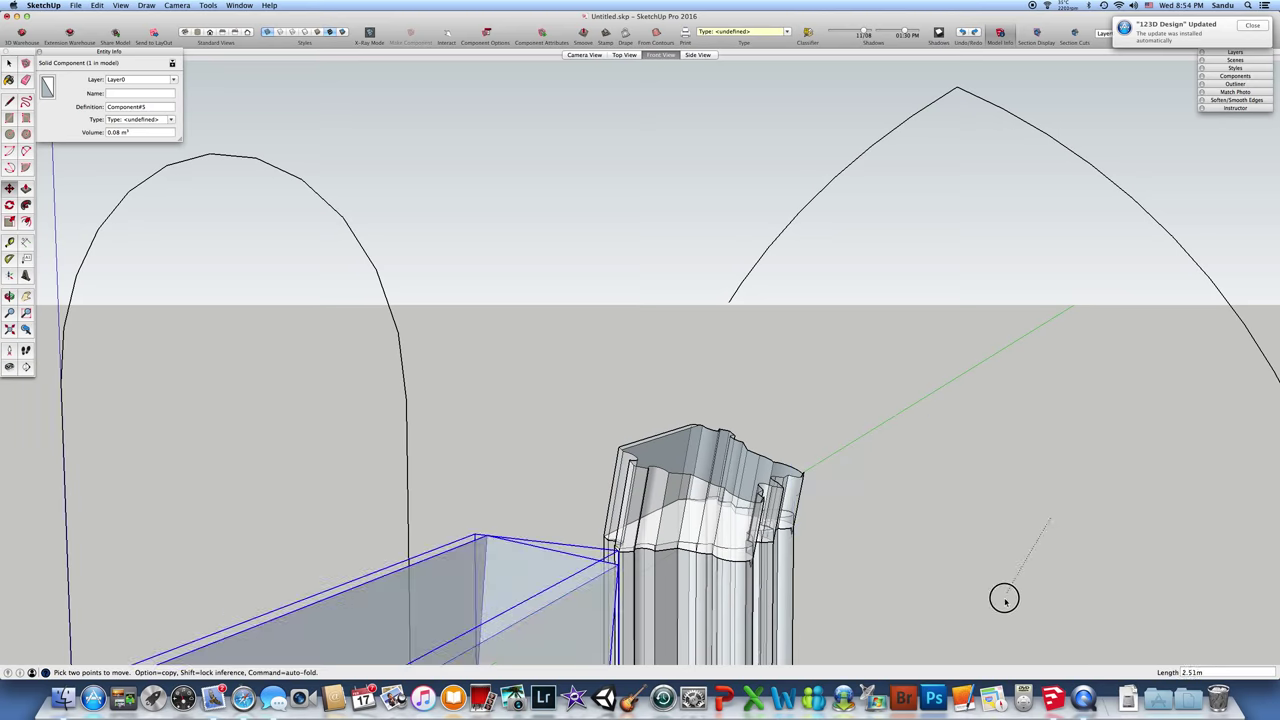
click(1041, 563)
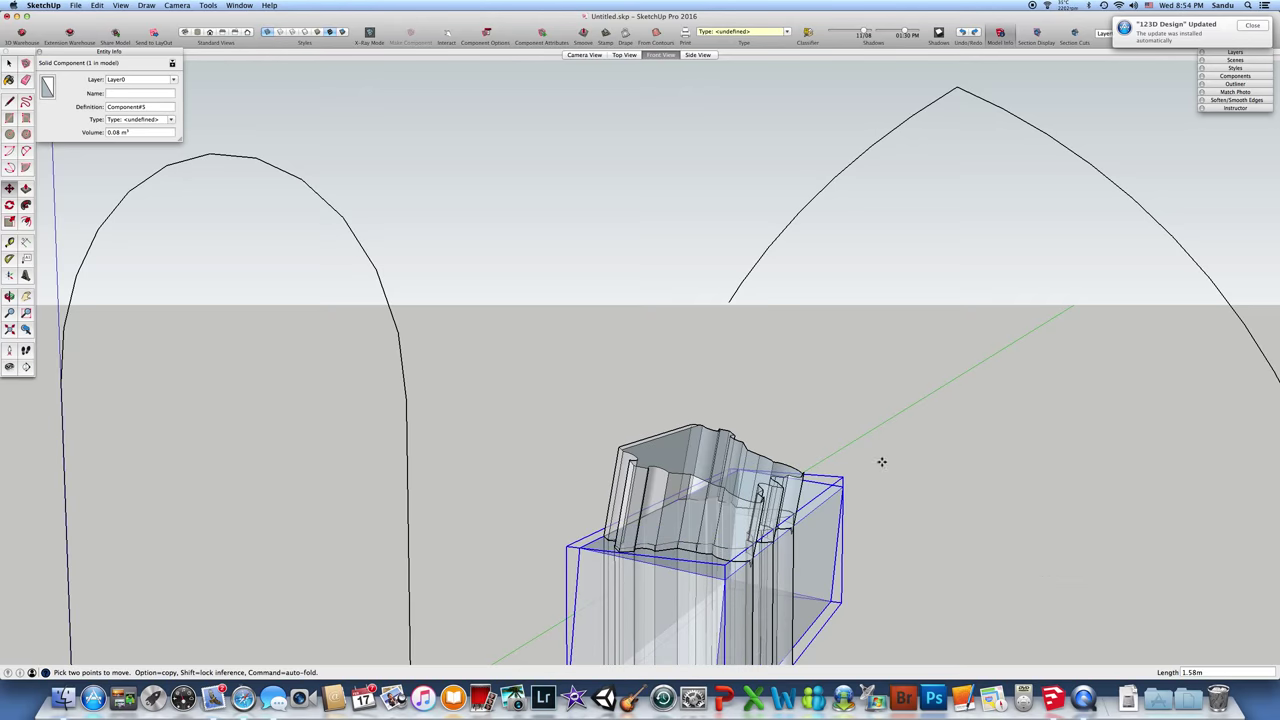
middle_drag(523, 286, 626, 403)
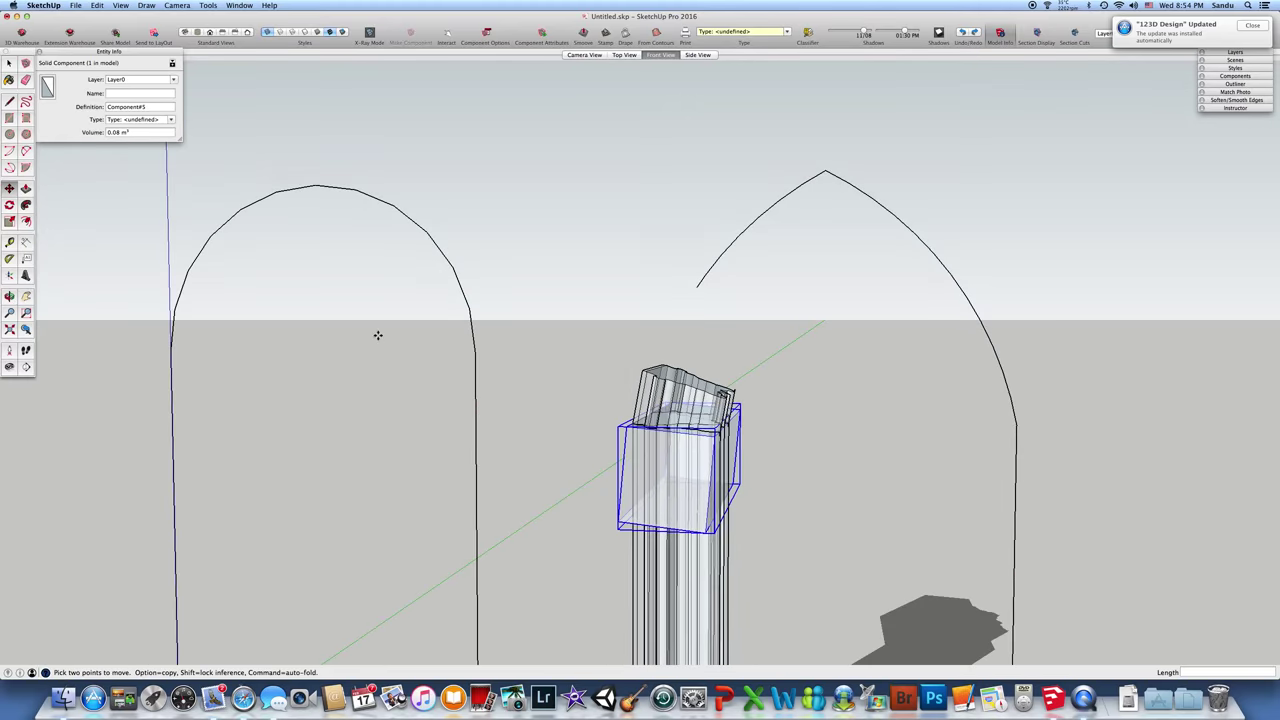
middle_drag(378, 335, 547, 416)
scroll(547, 416, up, 2)
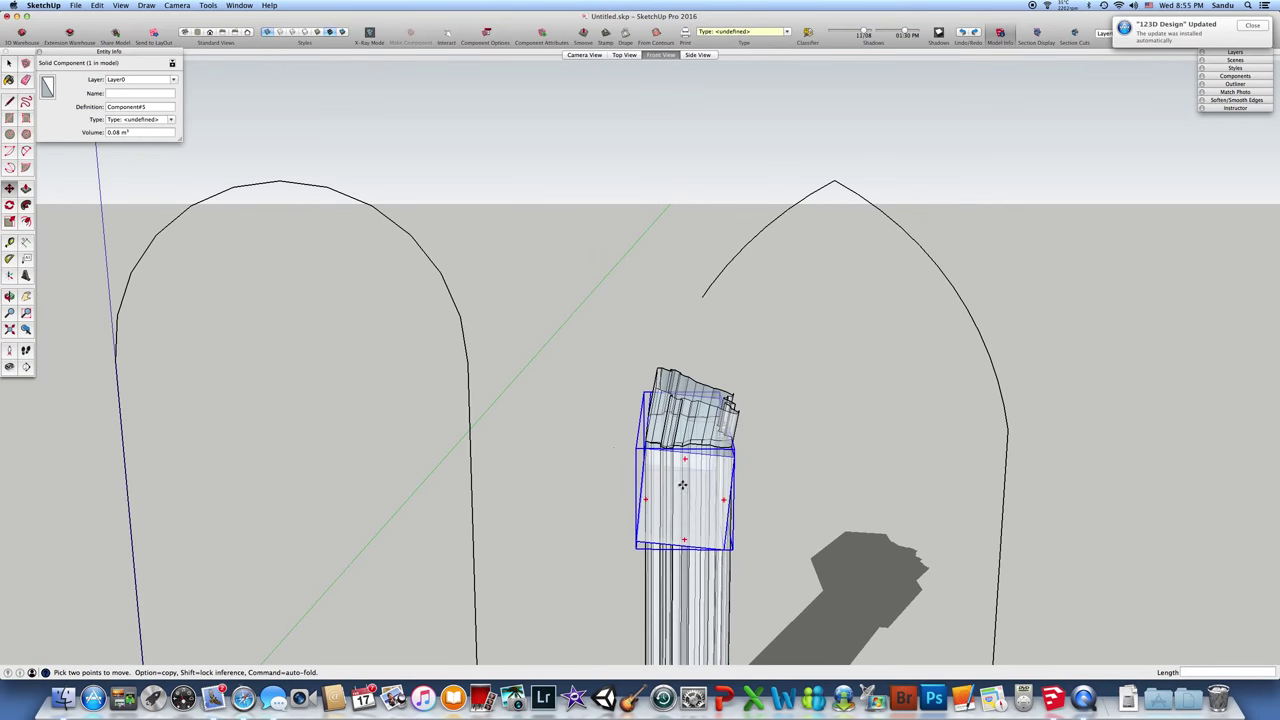
key(space)
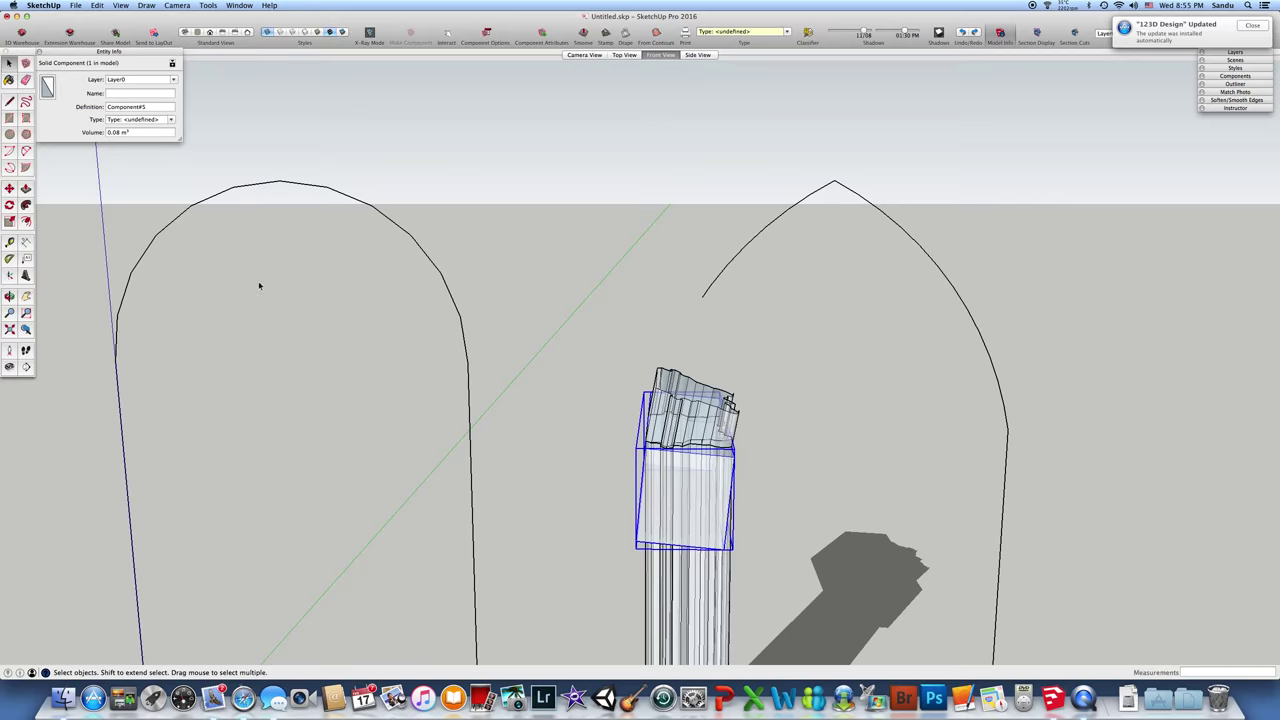
double_click(711, 517)
Step: Push/Pull the box's top face up above the capital, then select its lower geometry
middle_drag(711, 517, 712, 453)
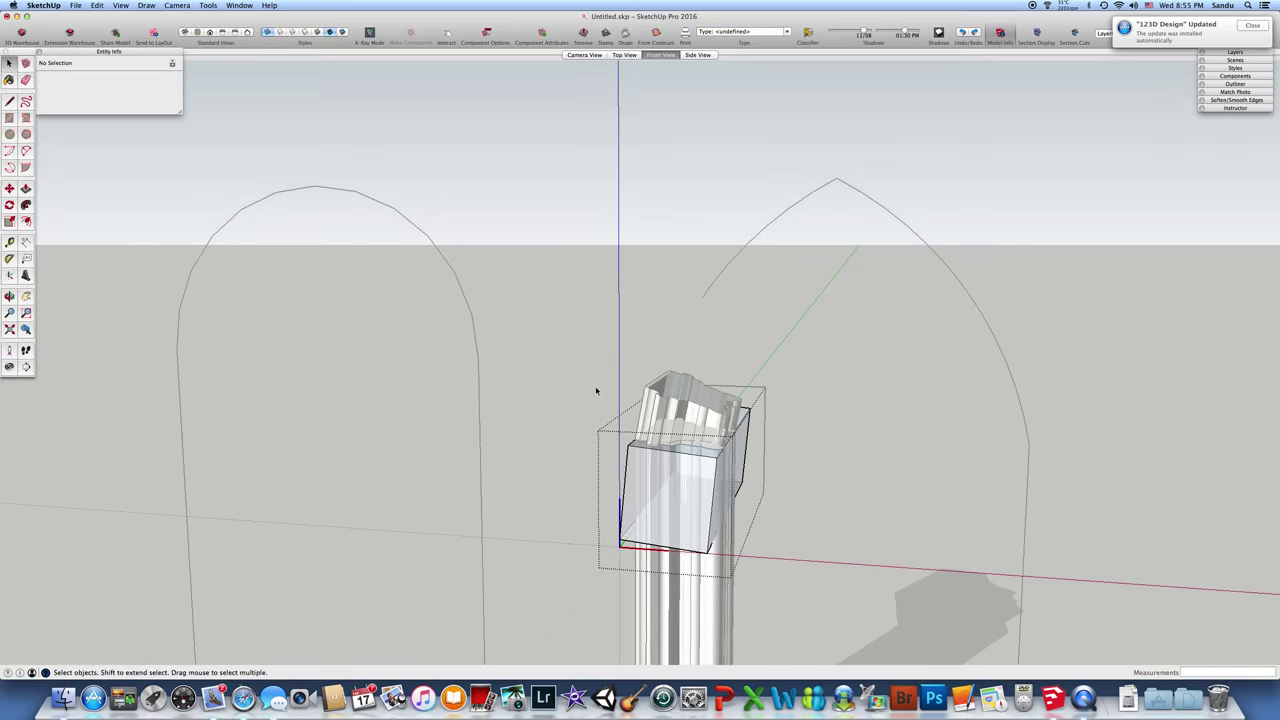
key(p)
drag(690, 445, 718, 361)
middle_drag(718, 361, 755, 437)
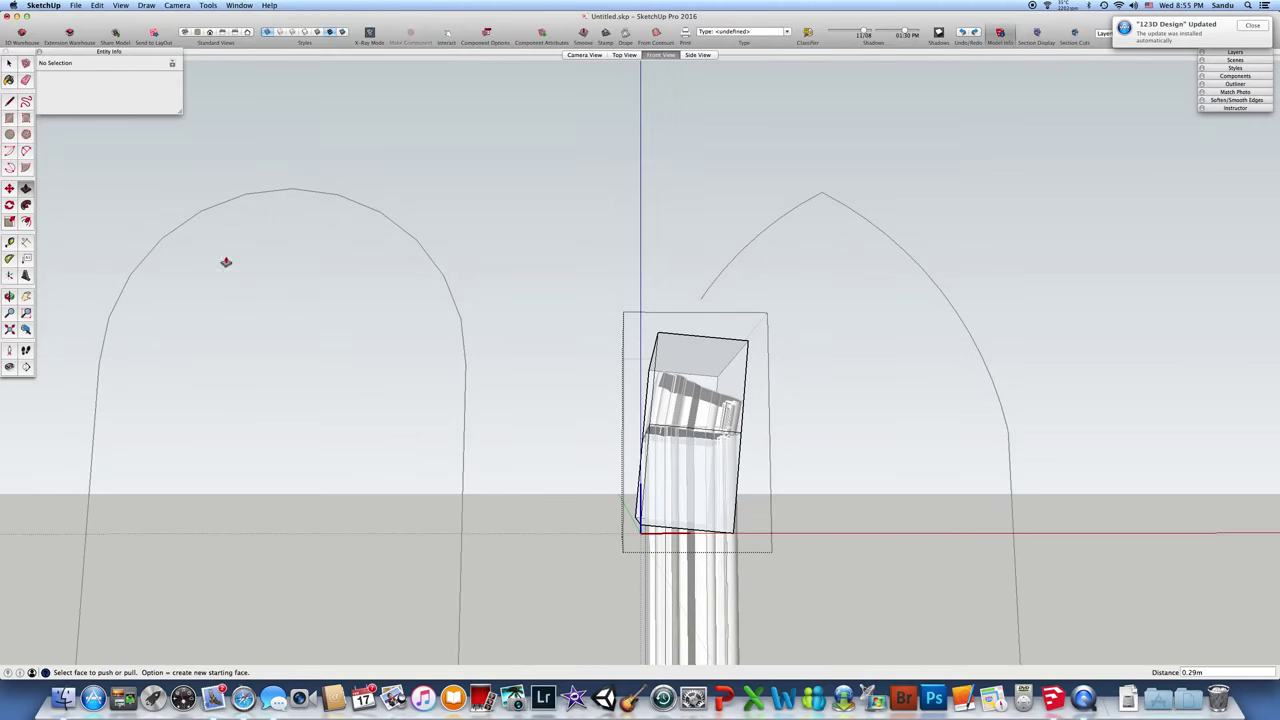
key(space)
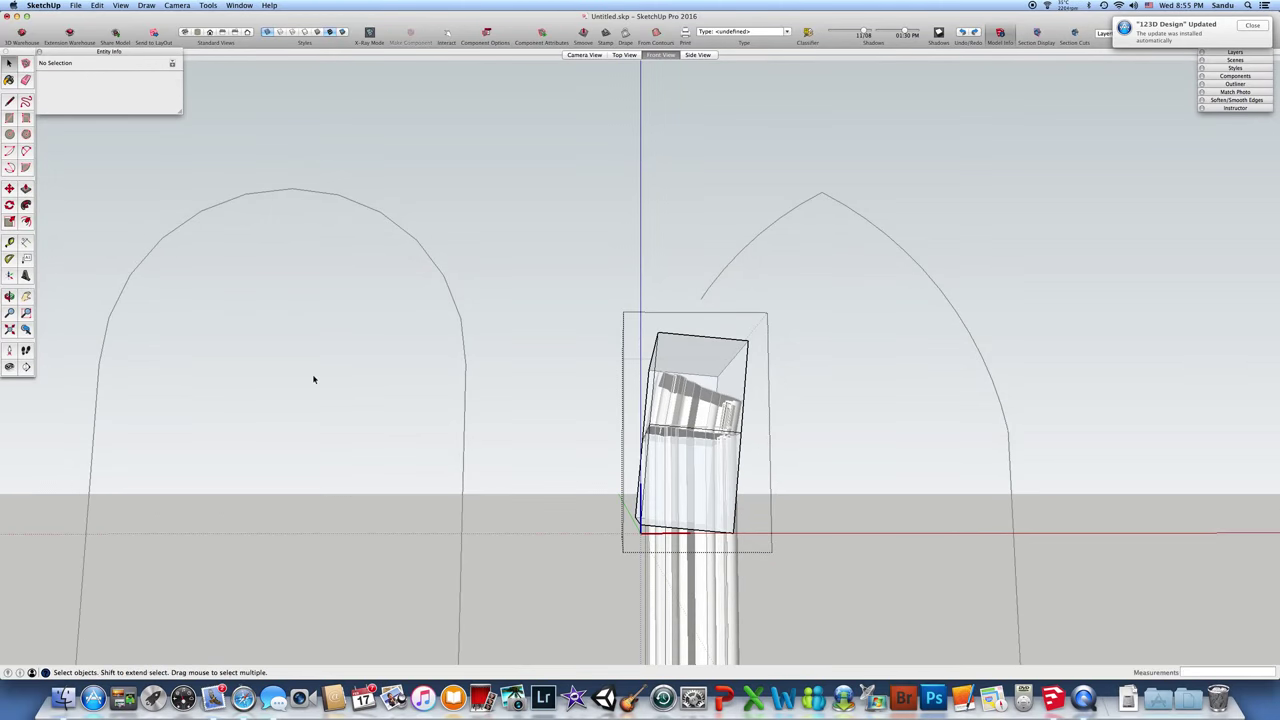
drag(820, 557, 611, 489)
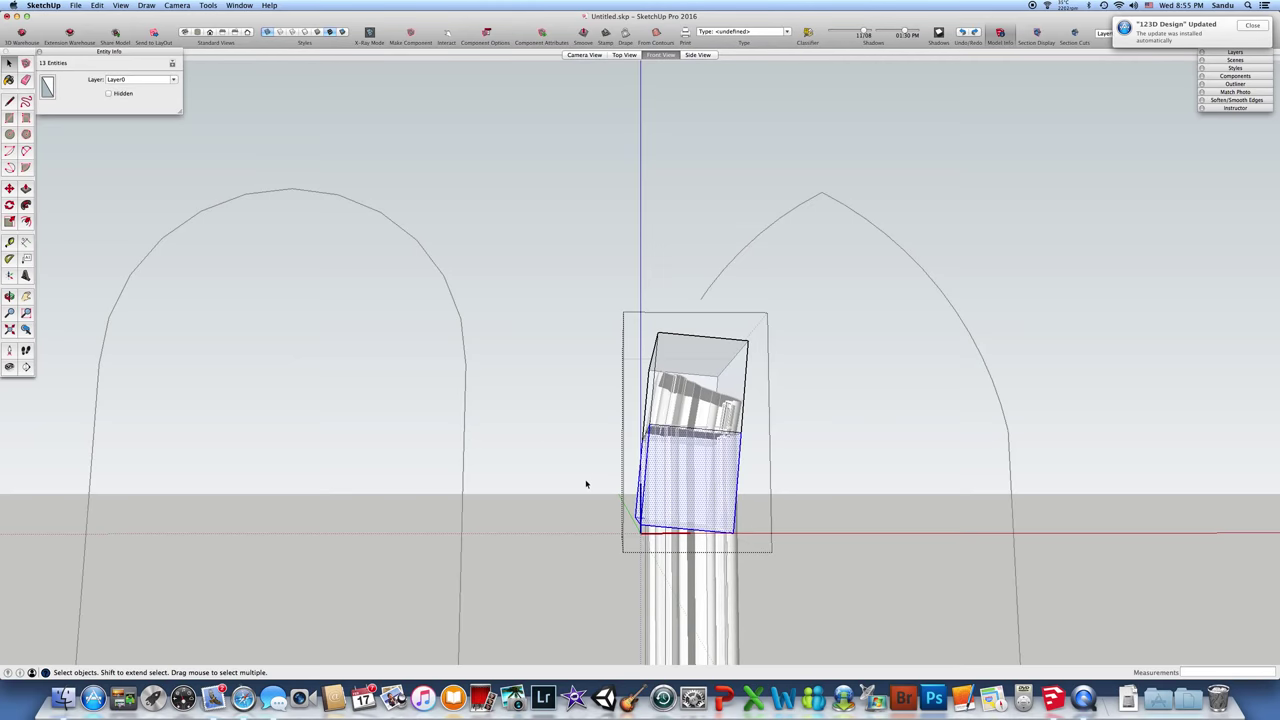
click(586, 484)
middle_drag(809, 354, 774, 354)
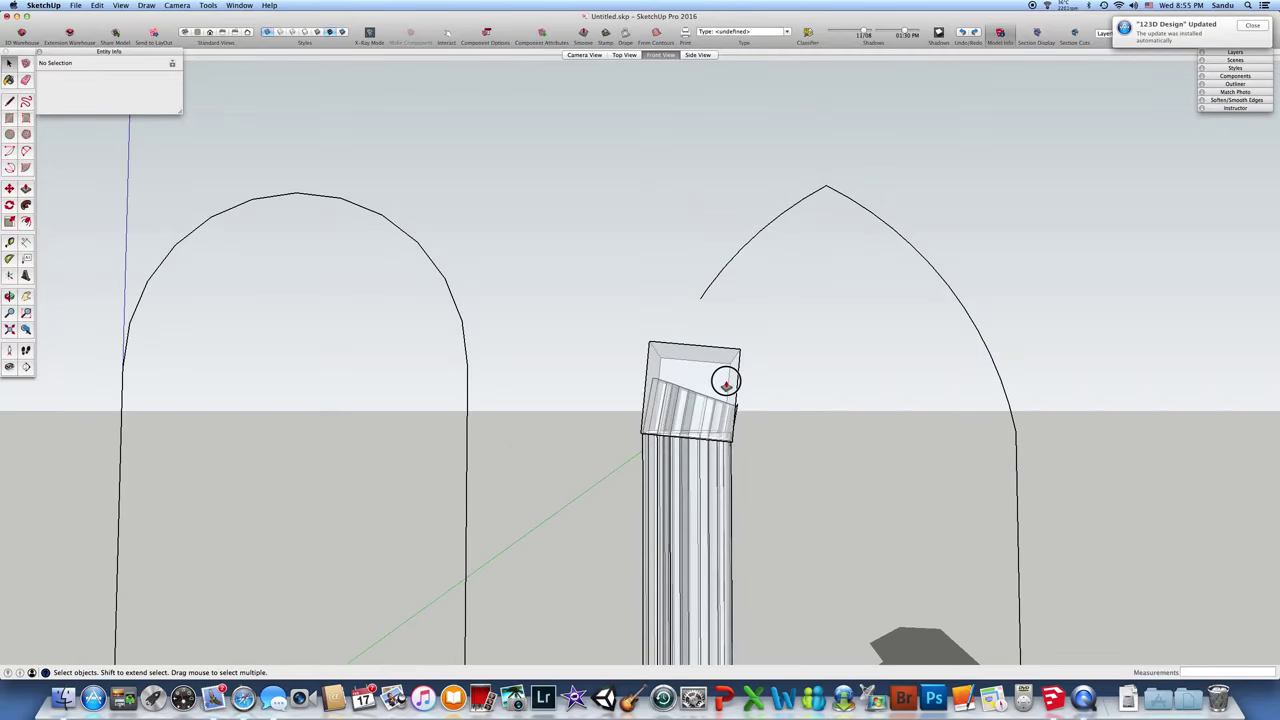
Step: Subtract the tall box from the column shaft, making a 0.15 m³ Difference group
click(726, 376)
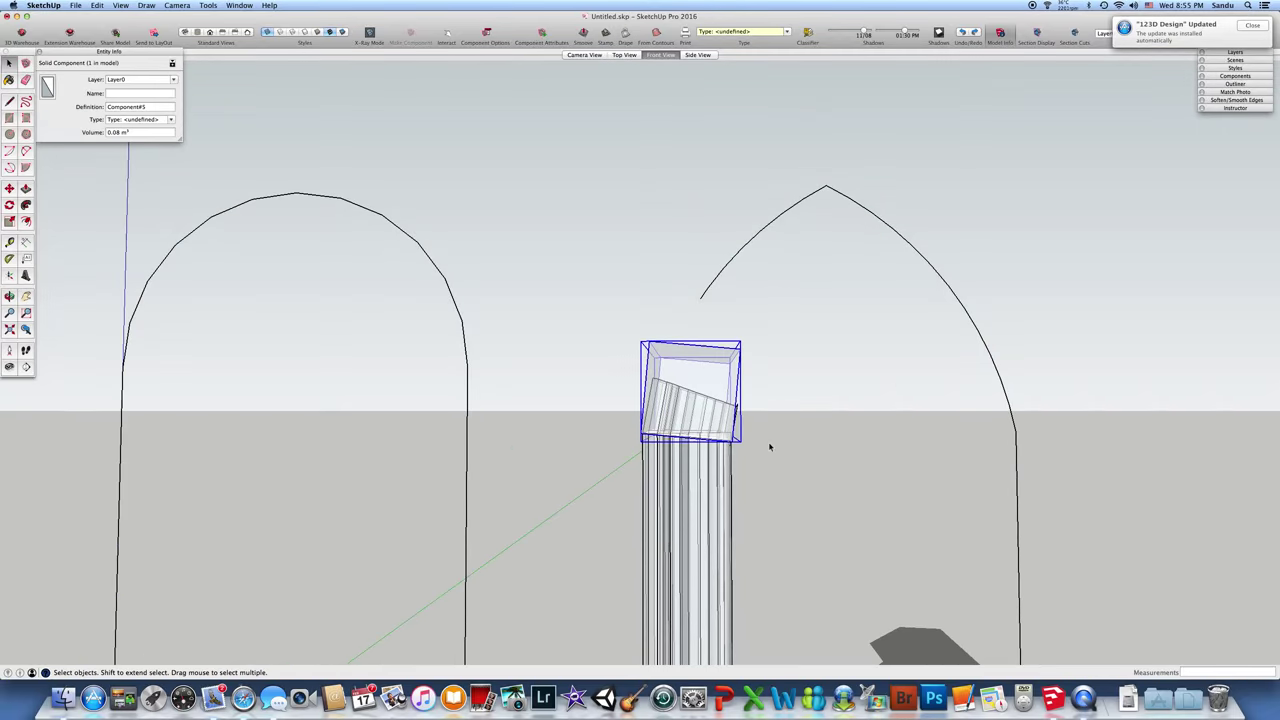
click(207, 6)
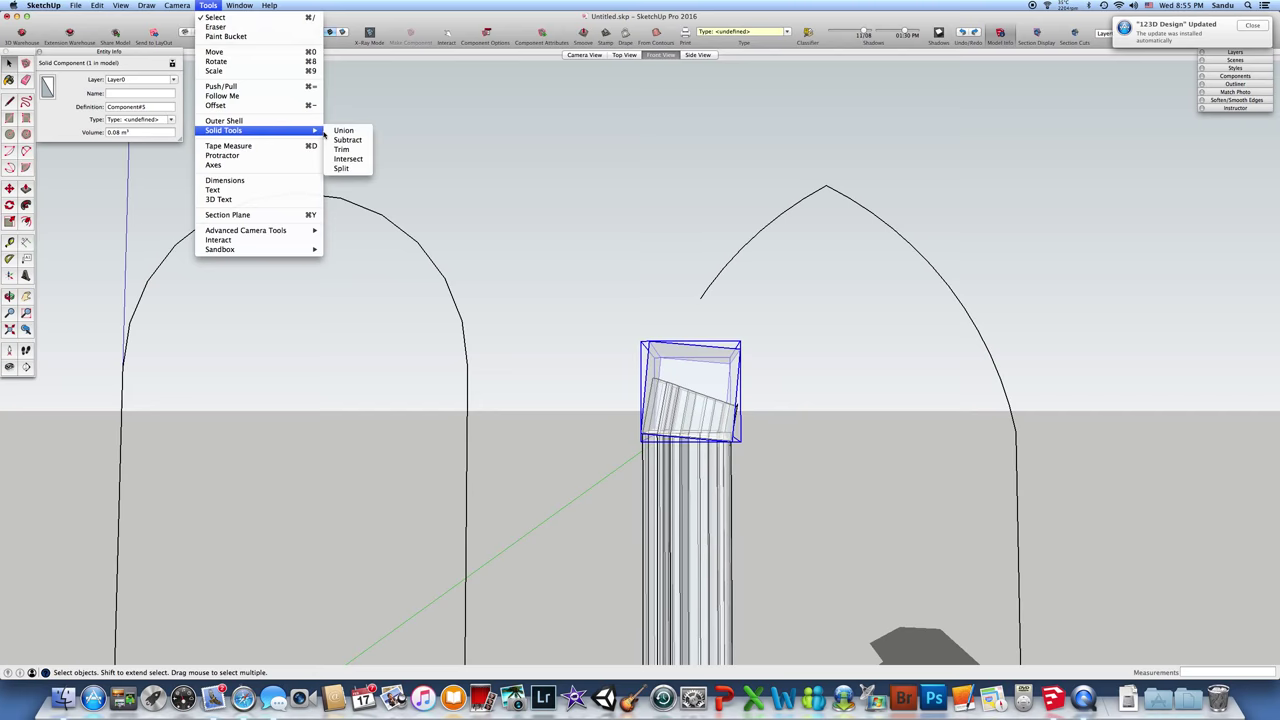
click(347, 139)
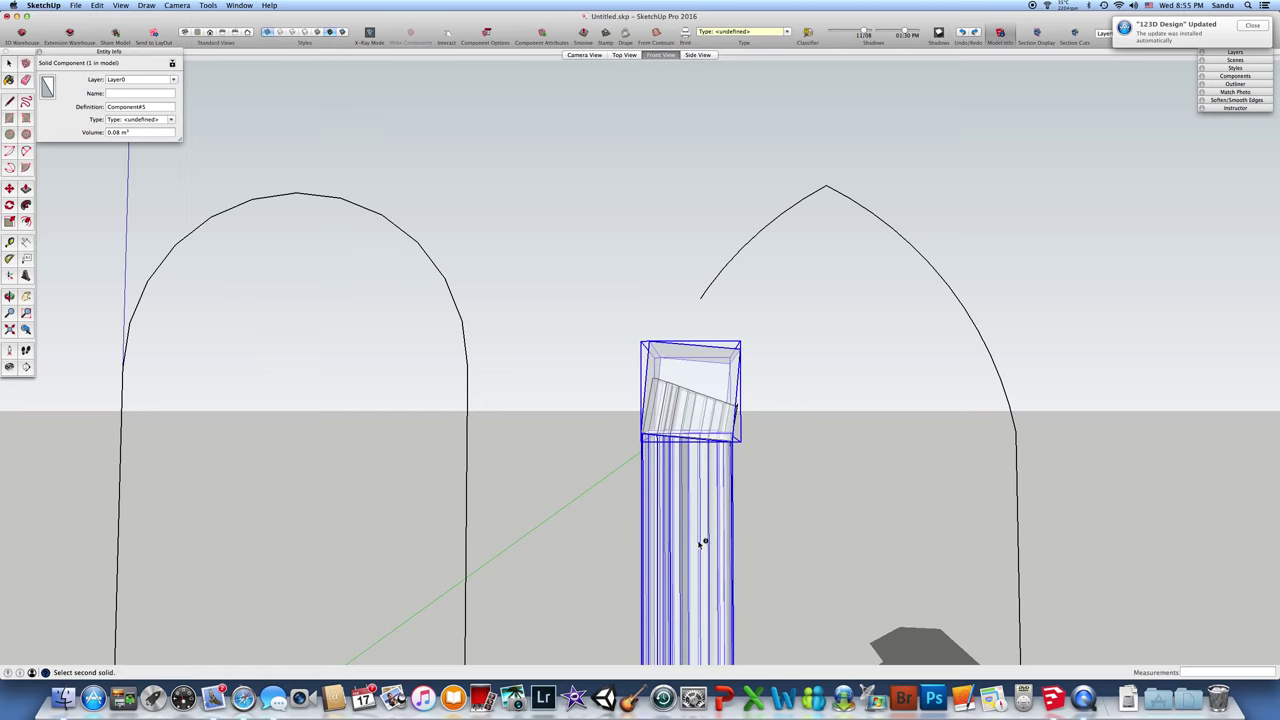
click(749, 513)
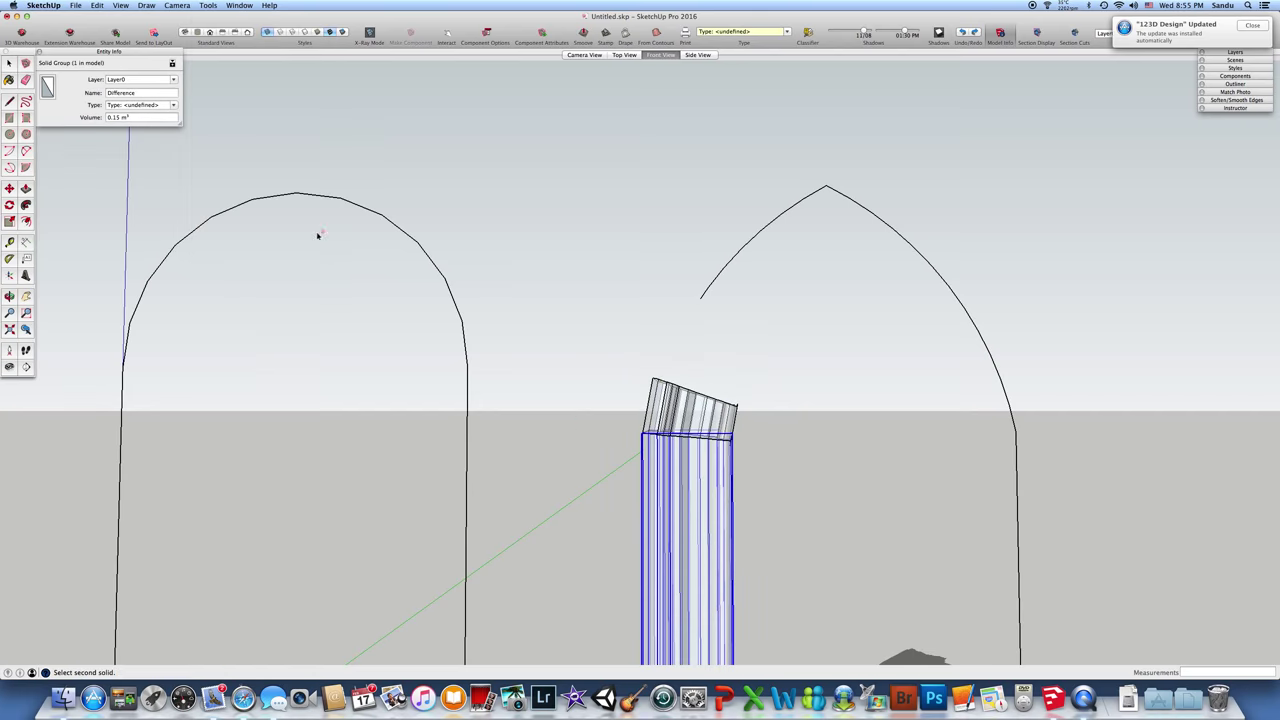
key(space)
click(484, 233)
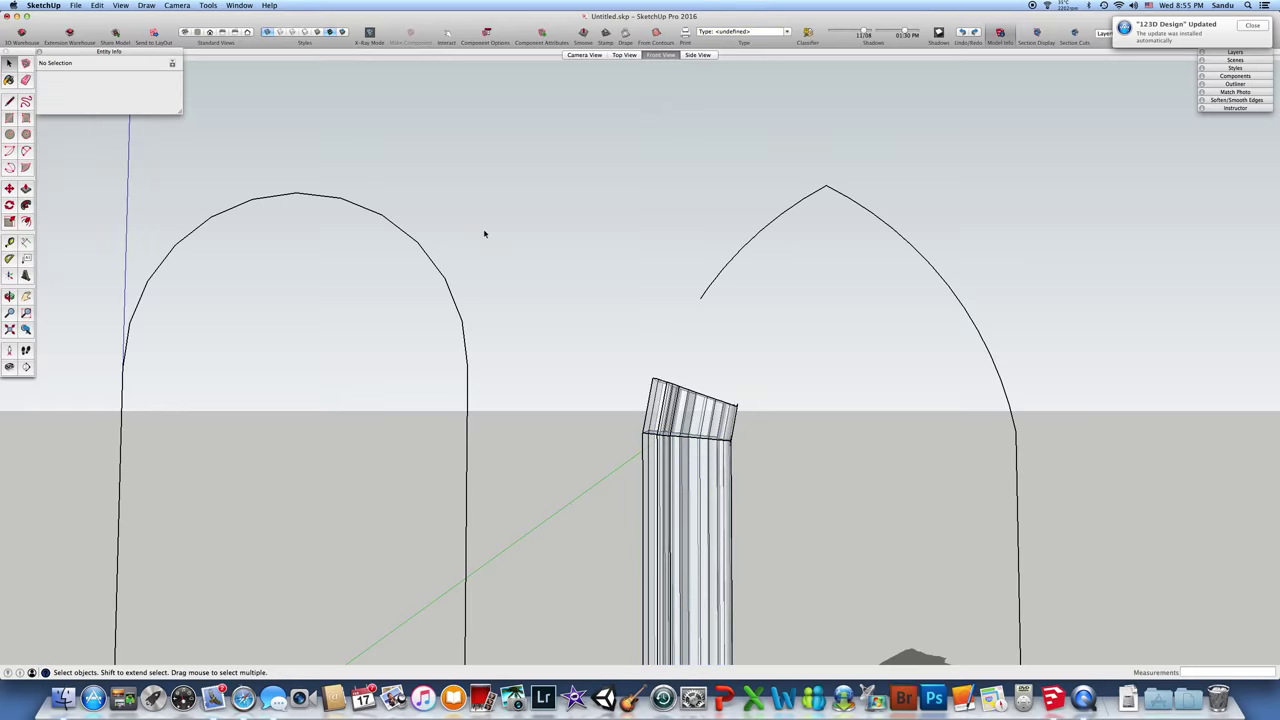
middle_drag(484, 233, 528, 401)
click(692, 369)
middle_drag(692, 369, 700, 337)
Step: Zoom and orbit around the column top to inspect the 0.02 m³ Difference capital
click(676, 515)
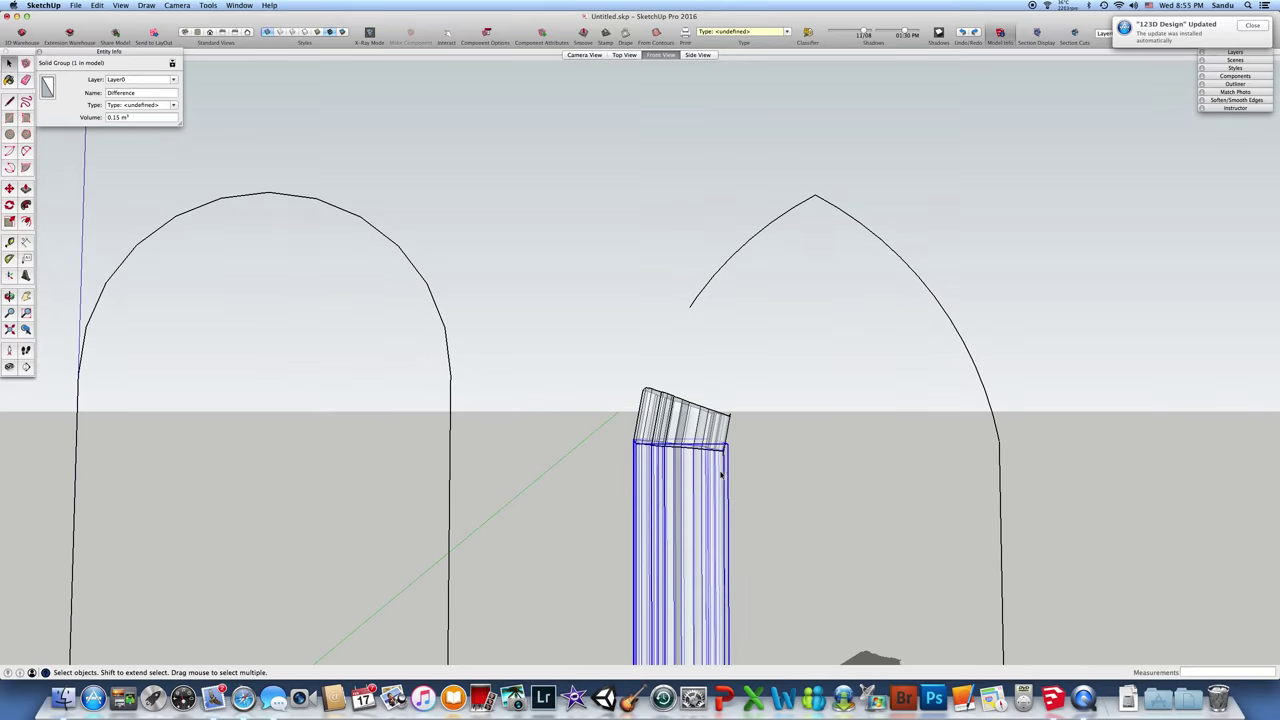
mouse_move(720, 475)
middle_down()
mouse_move(740, 466)
mouse_move(649, 514)
mouse_move(705, 470)
middle_up()
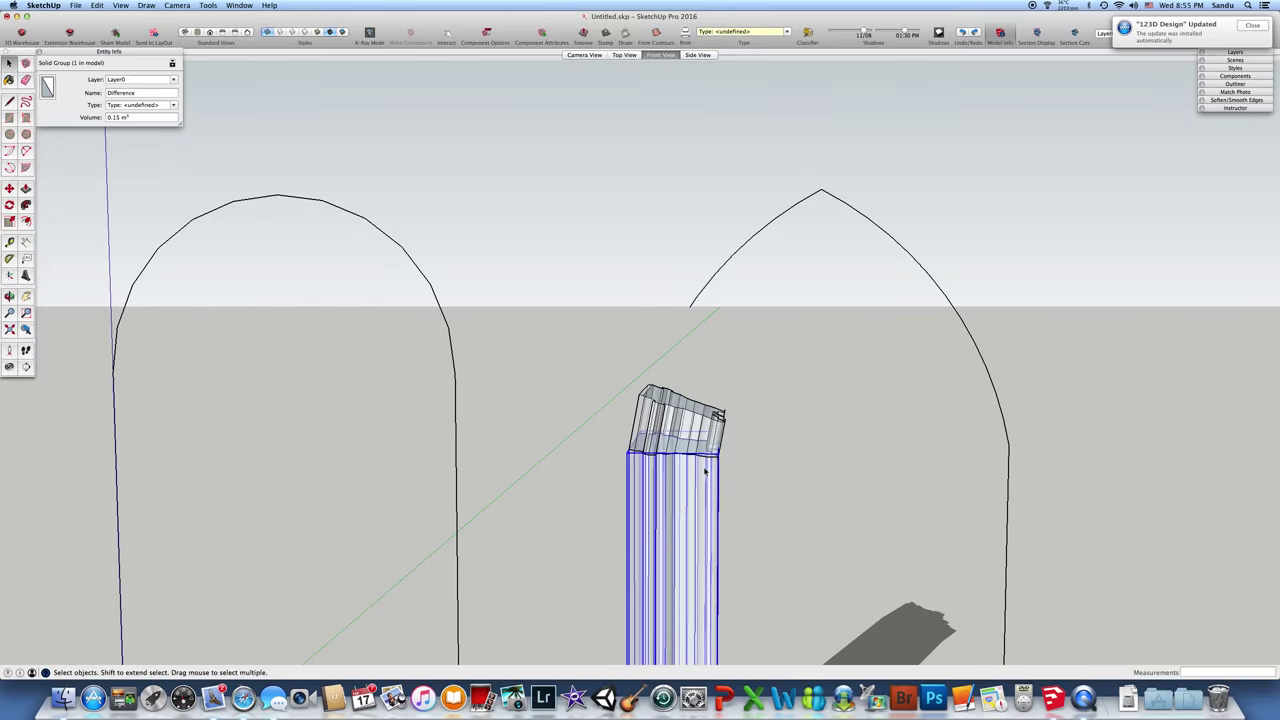
scroll(718, 418, up, 5)
middle_drag(718, 418, 688, 582)
scroll(726, 487, up, 4)
click(737, 457)
scroll(700, 487, up, 4)
scroll(723, 486, down, 3)
scroll(727, 487, up, 3)
scroll(719, 492, down, 3)
scroll(733, 493, down, 4)
scroll(738, 467, down, 5)
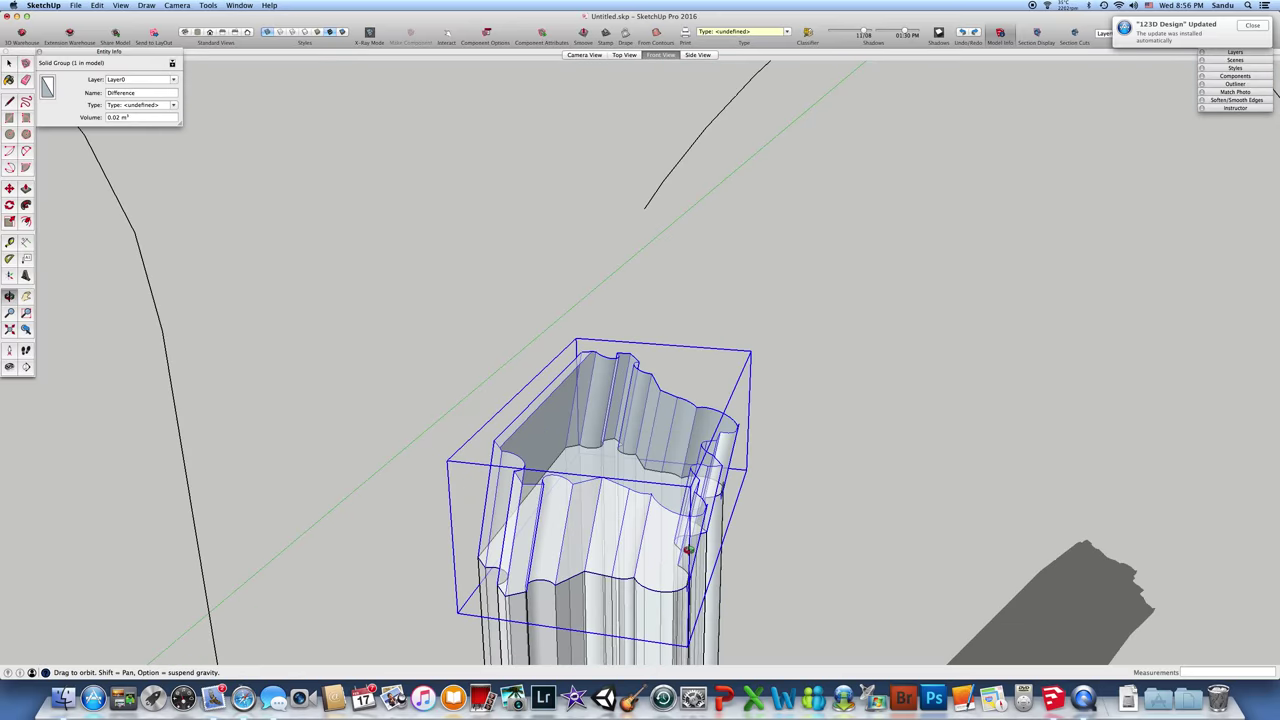
scroll(720, 496, up, 4)
scroll(716, 493, up, 2)
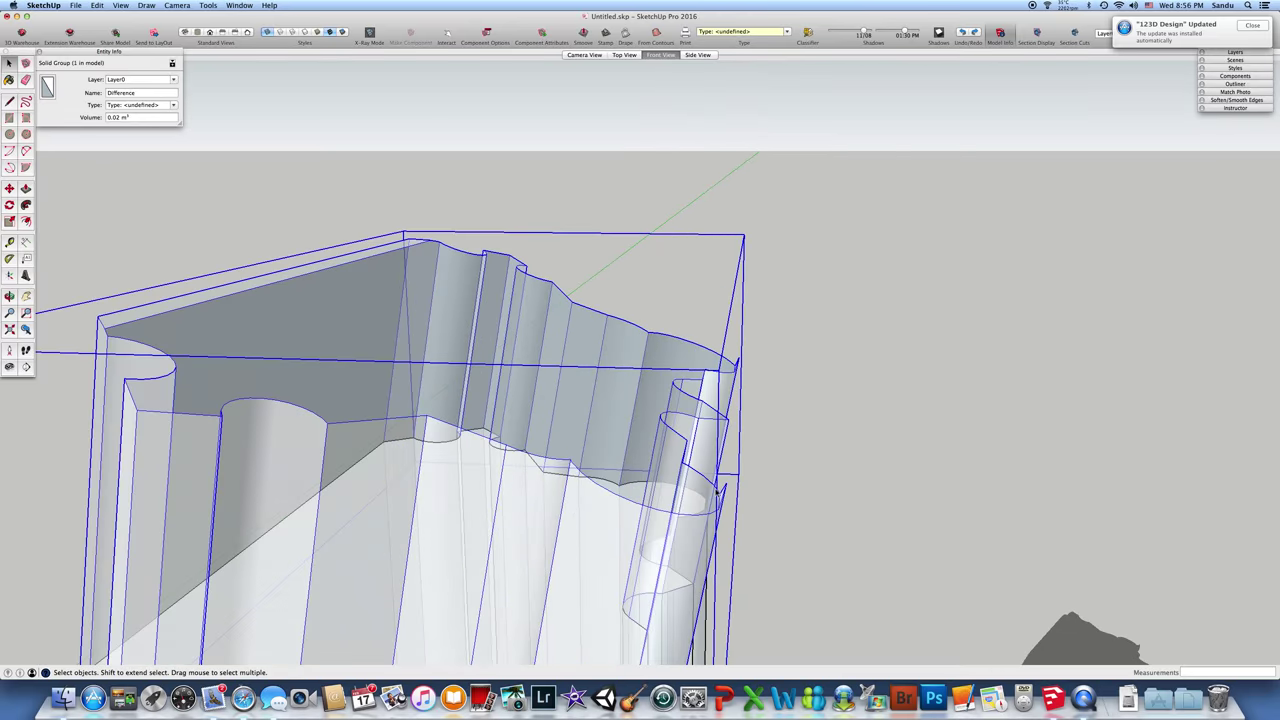
scroll(680, 460, down, 6)
middle_drag(650, 437, 648, 434)
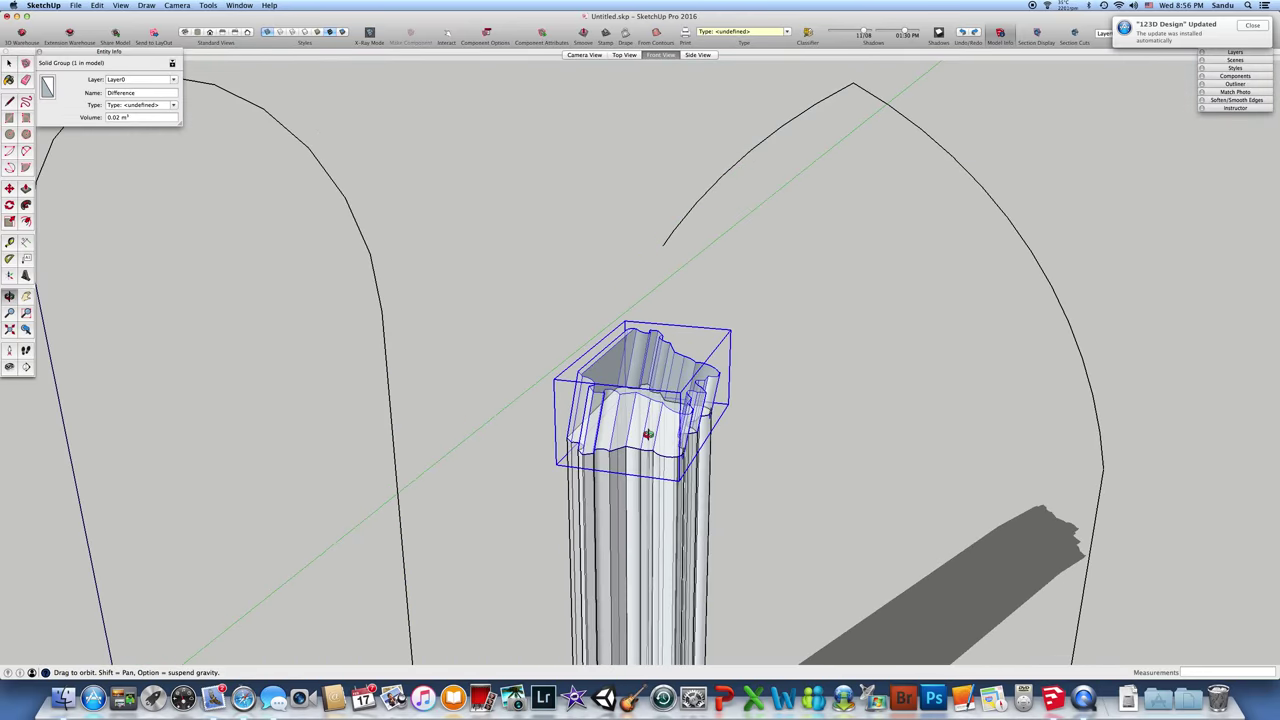
scroll(681, 400, up, 2)
middle_drag(736, 436, 629, 417)
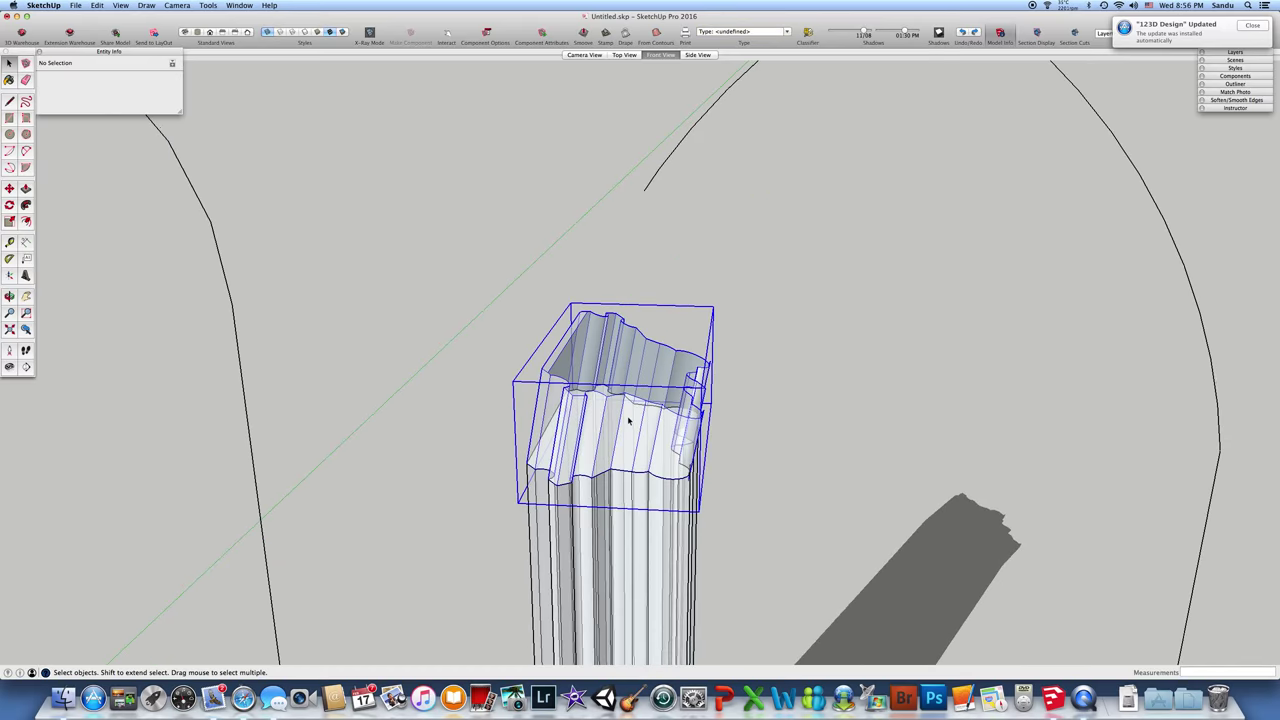
Step: Copy the trimmed capital brick from its lower corner onto its own top
key(m)
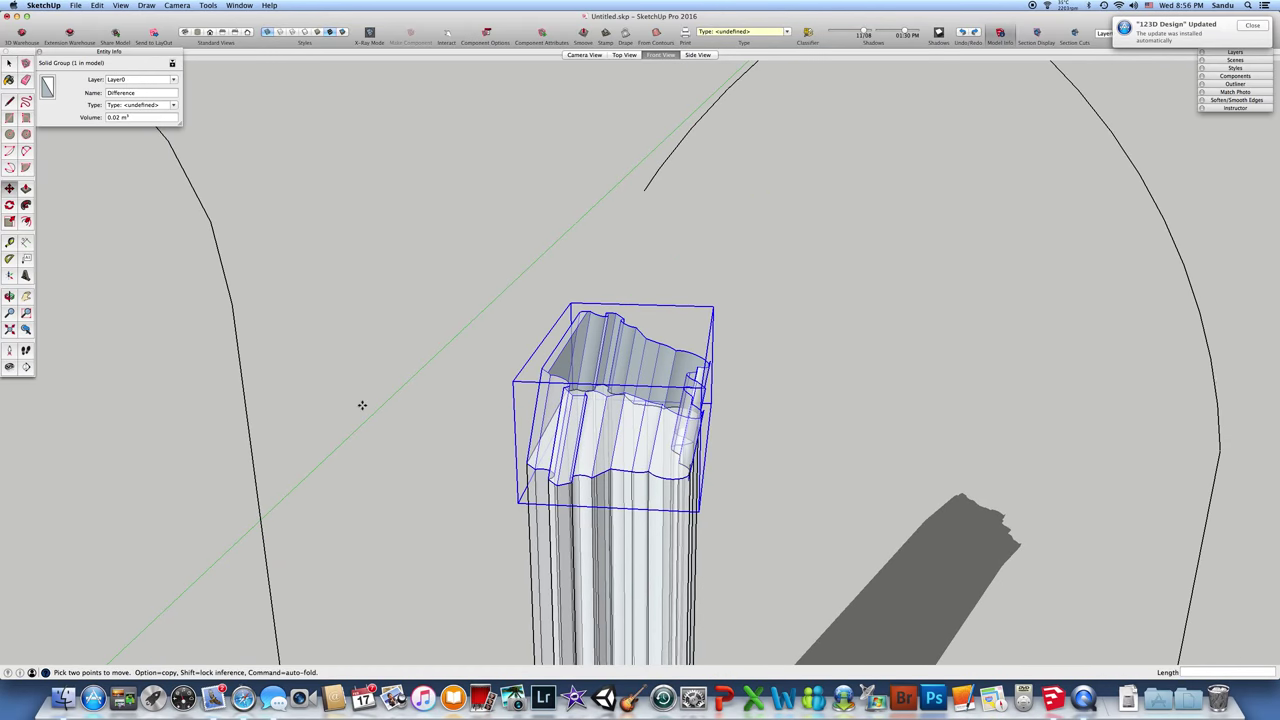
click(528, 462)
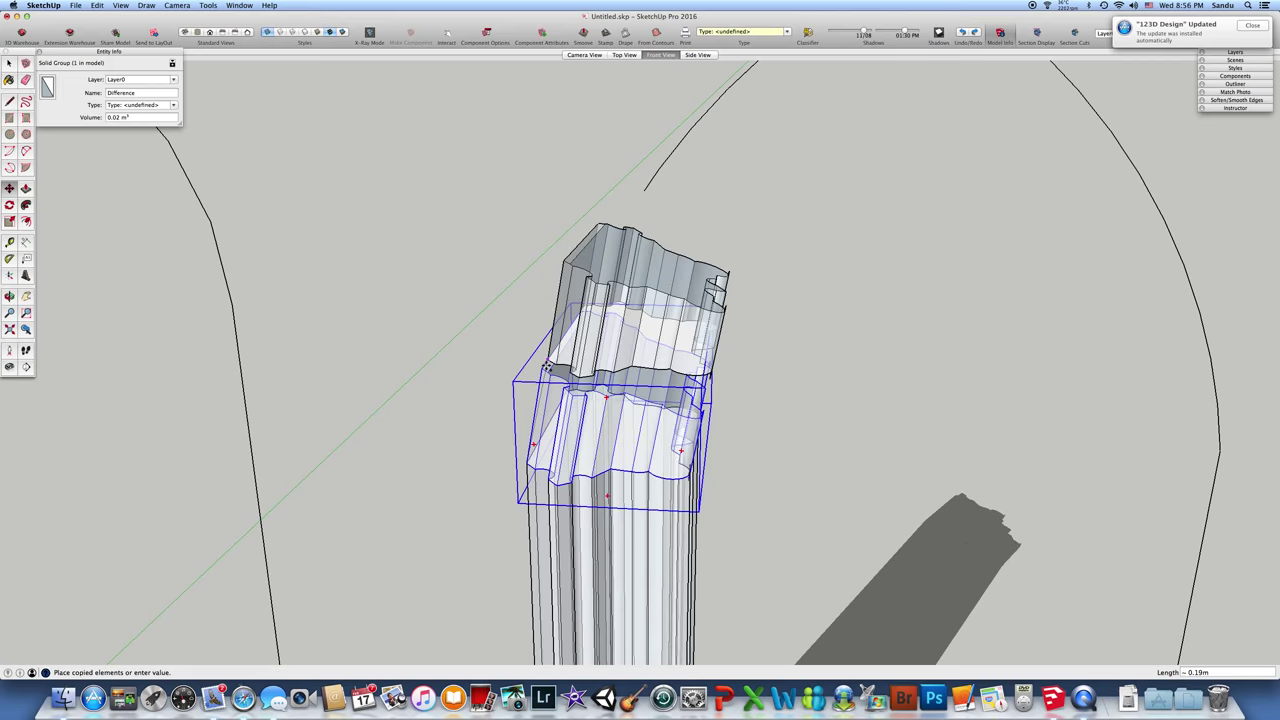
mouse_move(660, 410)
middle_down()
mouse_move(714, 380)
mouse_move(754, 317)
mouse_move(740, 343)
mouse_move(700, 360)
mouse_move(735, 400)
mouse_move(690, 370)
mouse_move(713, 386)
mouse_move(656, 393)
middle_up()
scroll(656, 393, down, 5)
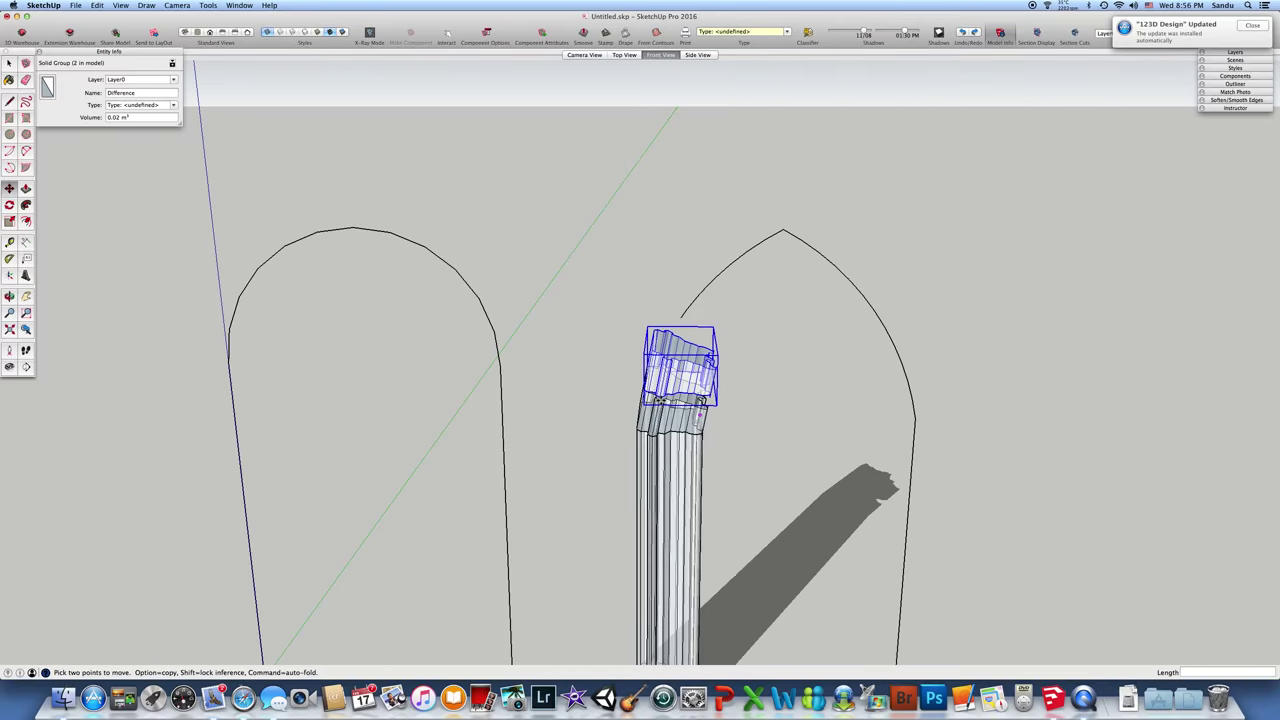
Step: Draw a triangular face from the upper brick's corner to the pointed arch's peak
click(10, 101)
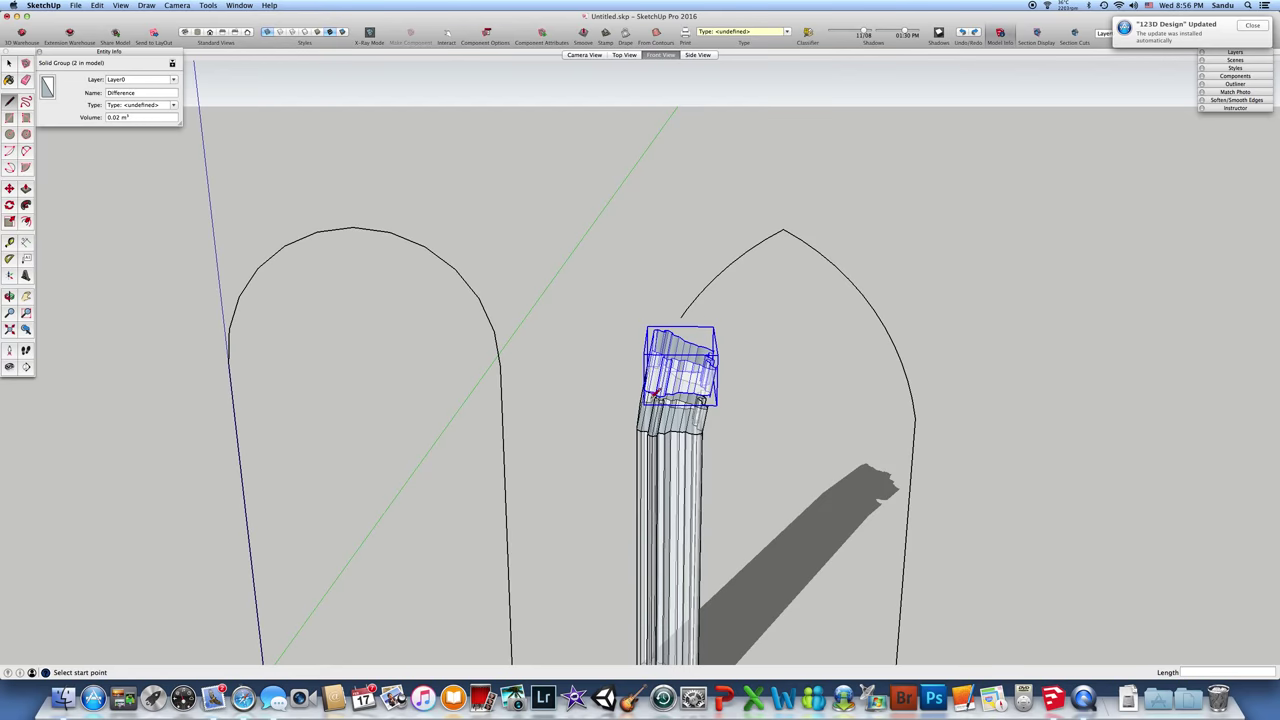
middle_drag(687, 312, 660, 372)
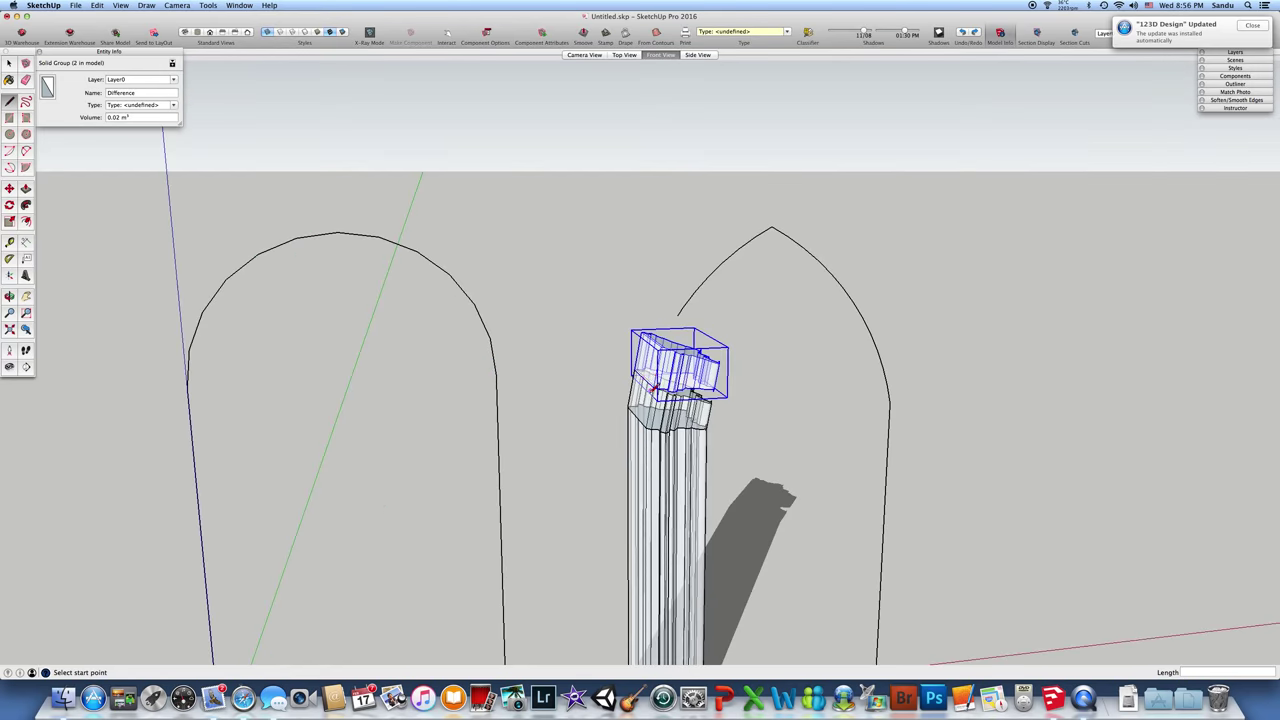
scroll(650, 378, up, 5)
click(751, 429)
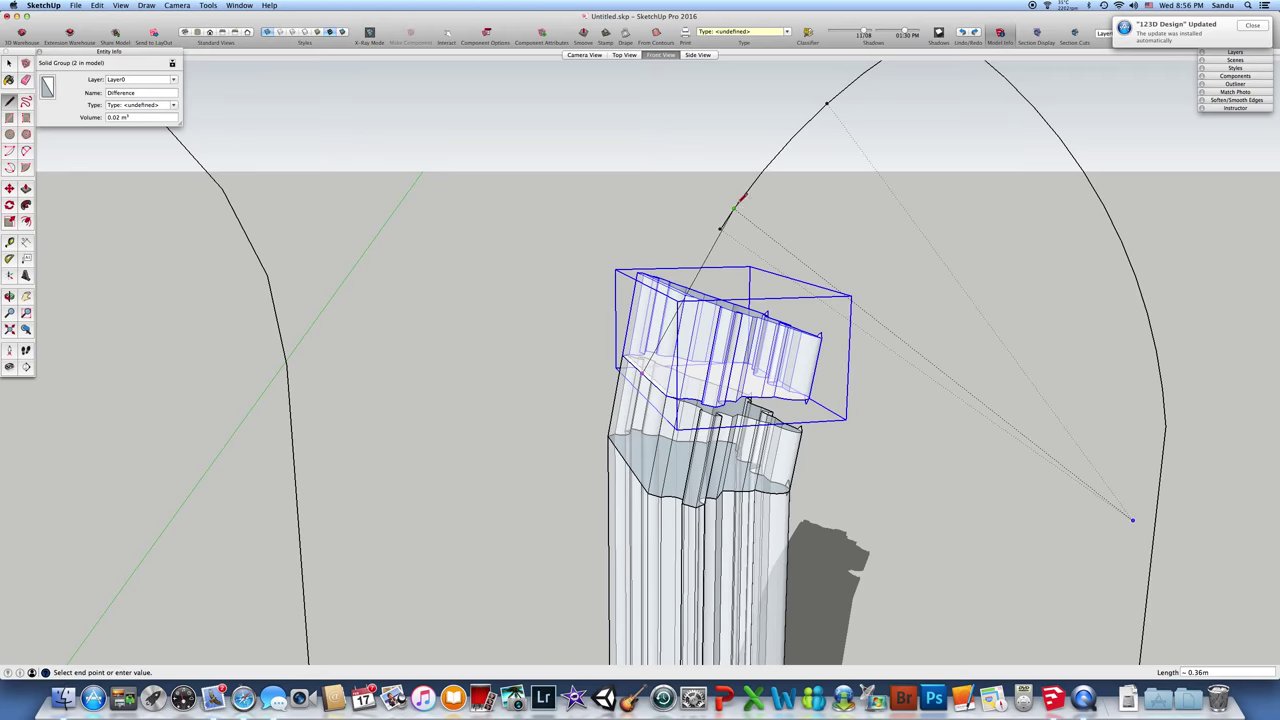
click(827, 105)
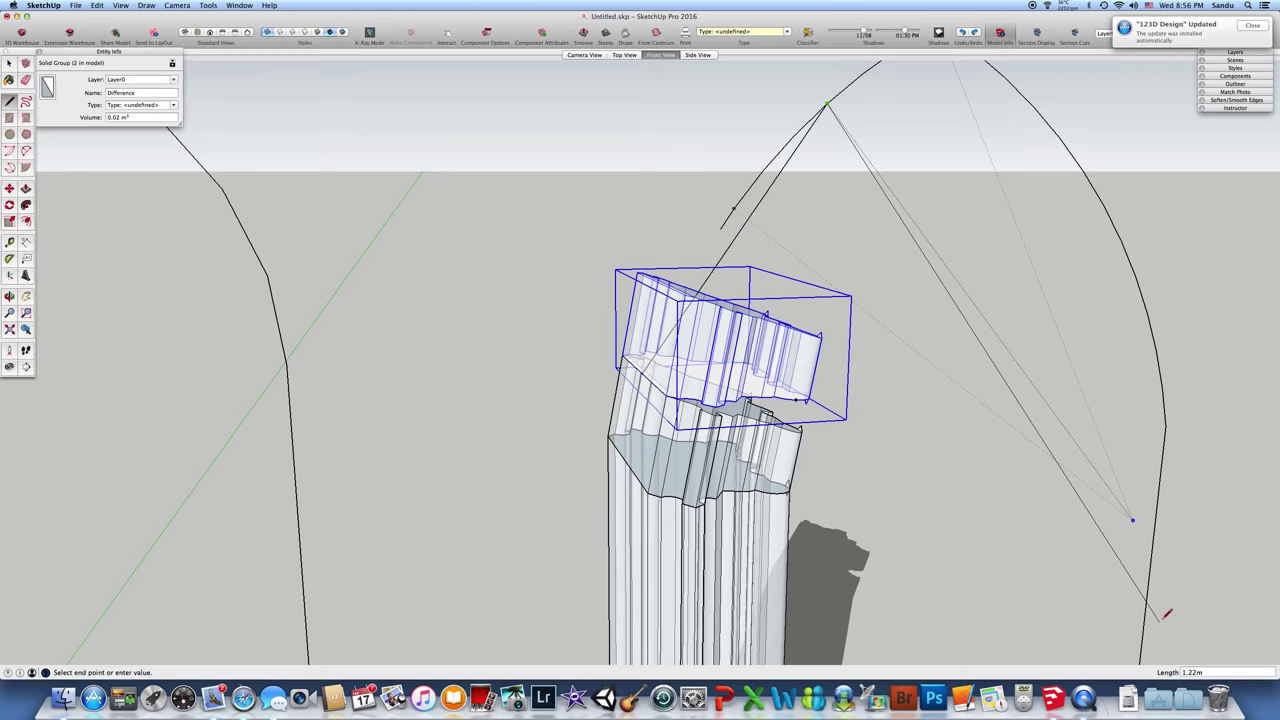
click(1133, 519)
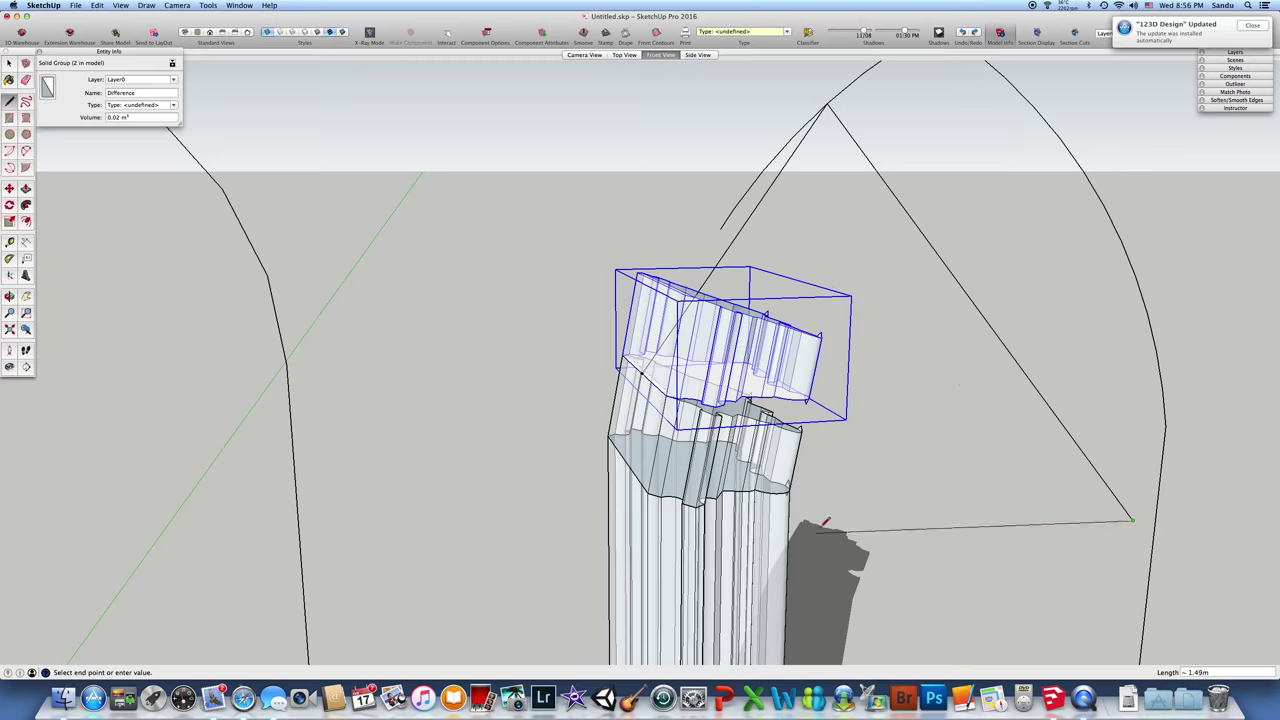
click(651, 367)
key(o)
mouse_move(772, 460)
mouse_down()
mouse_move(820, 486)
mouse_move(620, 490)
mouse_up()
key(l)
key(q)
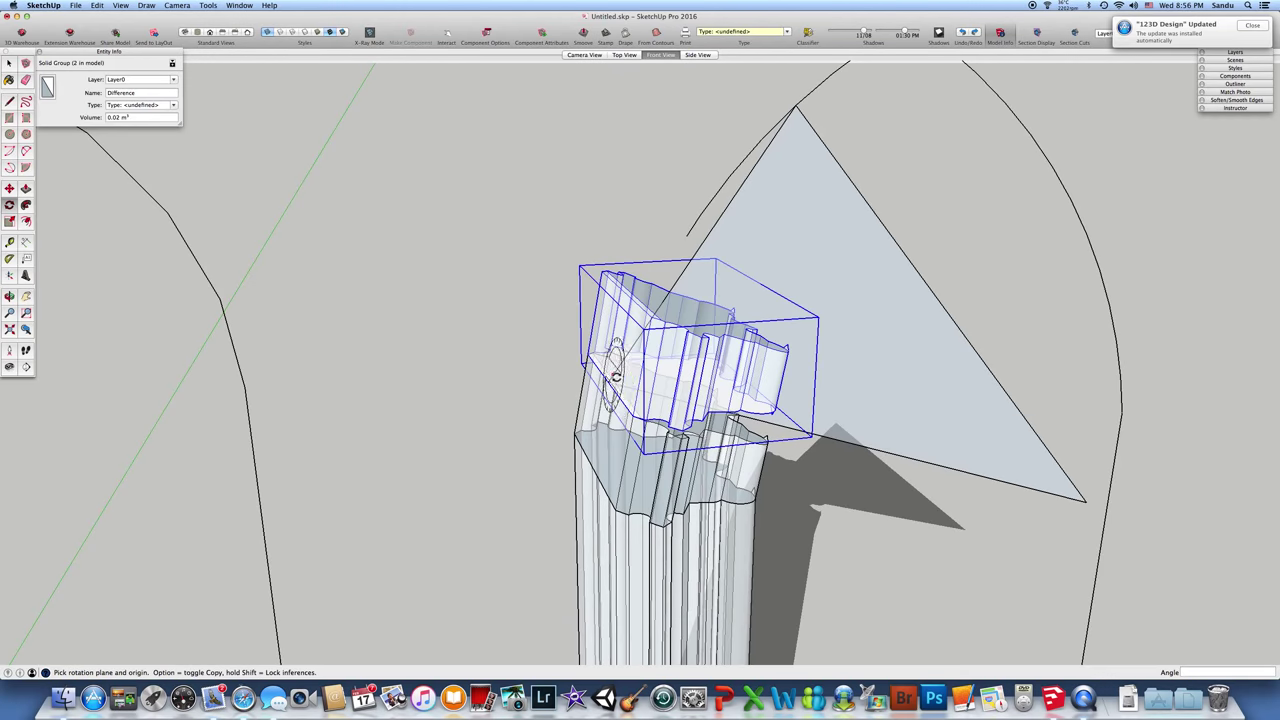
Step: Zoom and orbit to a level view of the upper brick's side and lower edge
scroll(621, 379, up, 3)
scroll(621, 379, up, 3)
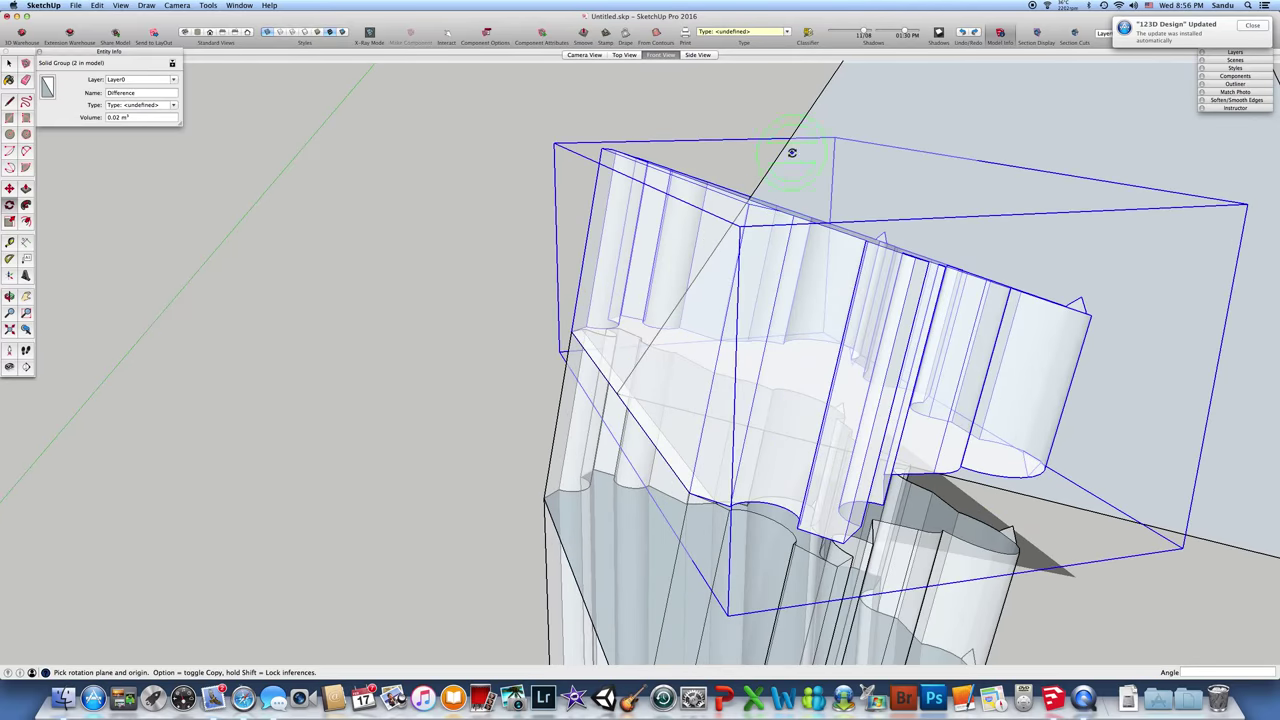
scroll(652, 378, up, 5)
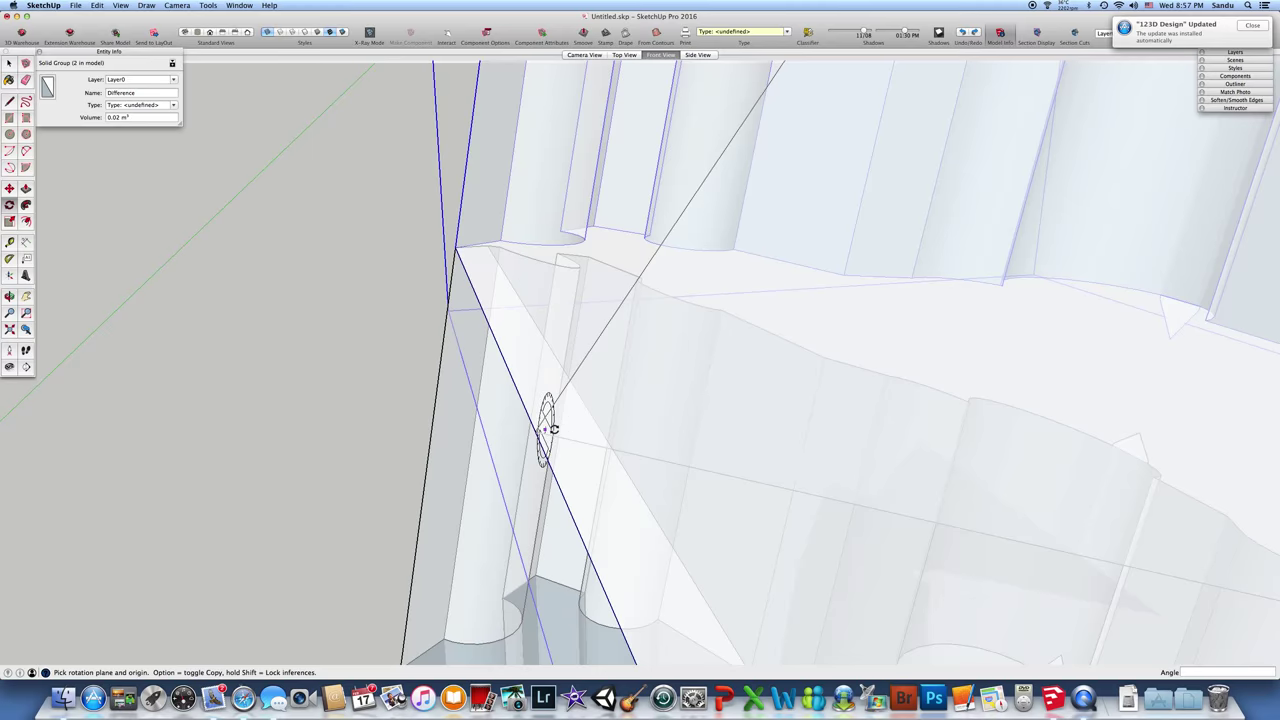
middle_drag(549, 429, 794, 343)
scroll(798, 340, up, 2)
scroll(806, 335, down, 5)
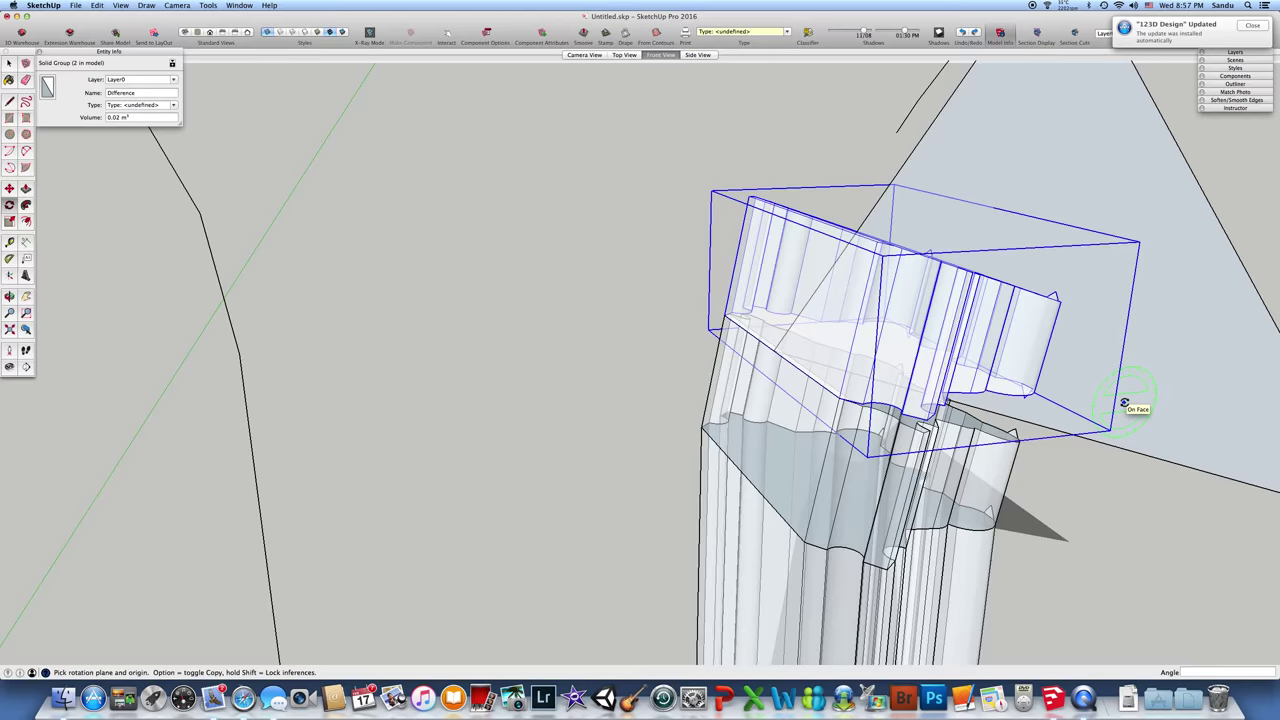
scroll(1124, 403, down, 4)
middle_drag(1124, 403, 1066, 494)
scroll(1027, 455, down, 3)
scroll(1027, 455, up, 5)
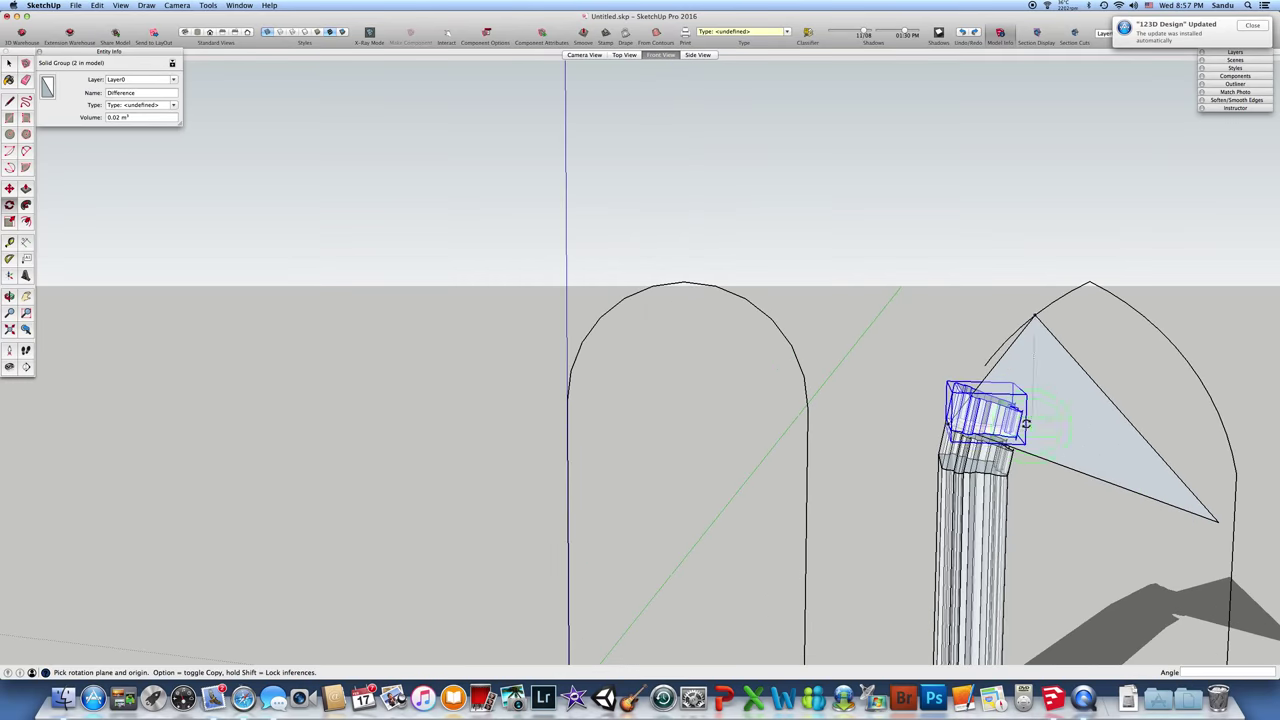
scroll(1025, 424, up, 2)
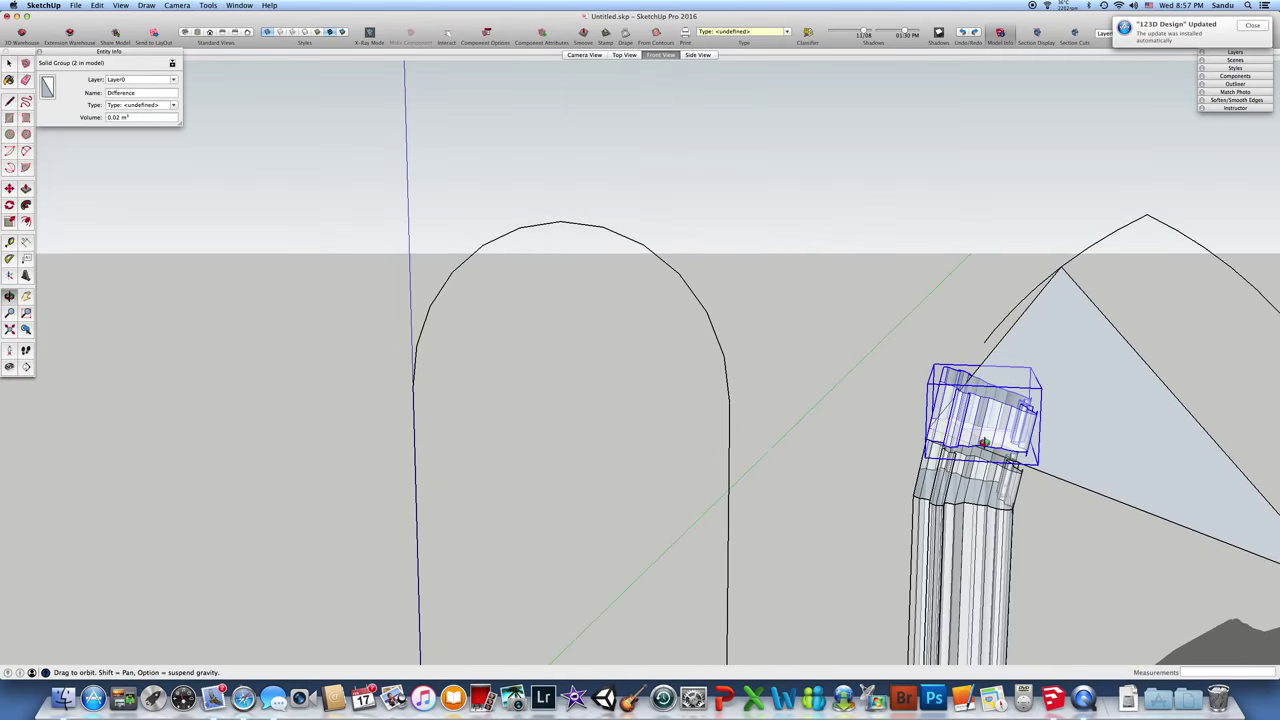
scroll(995, 441, down, 5)
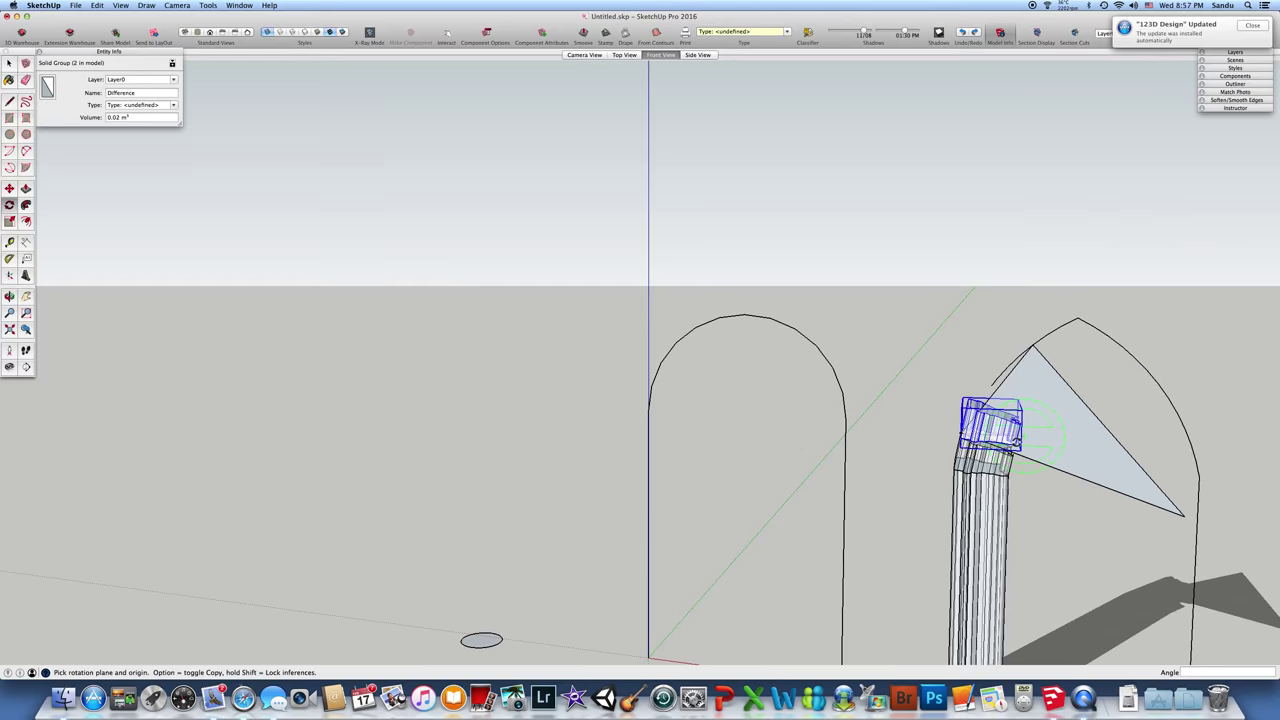
scroll(1015, 440, up, 5)
scroll(1023, 451, up, 3)
middle_drag(1023, 451, 718, 387)
Step: Rotate the upper brick about its lower edge by about 13.5° to follow the arch
drag(718, 387, 847, 397)
middle_drag(966, 449, 937, 482)
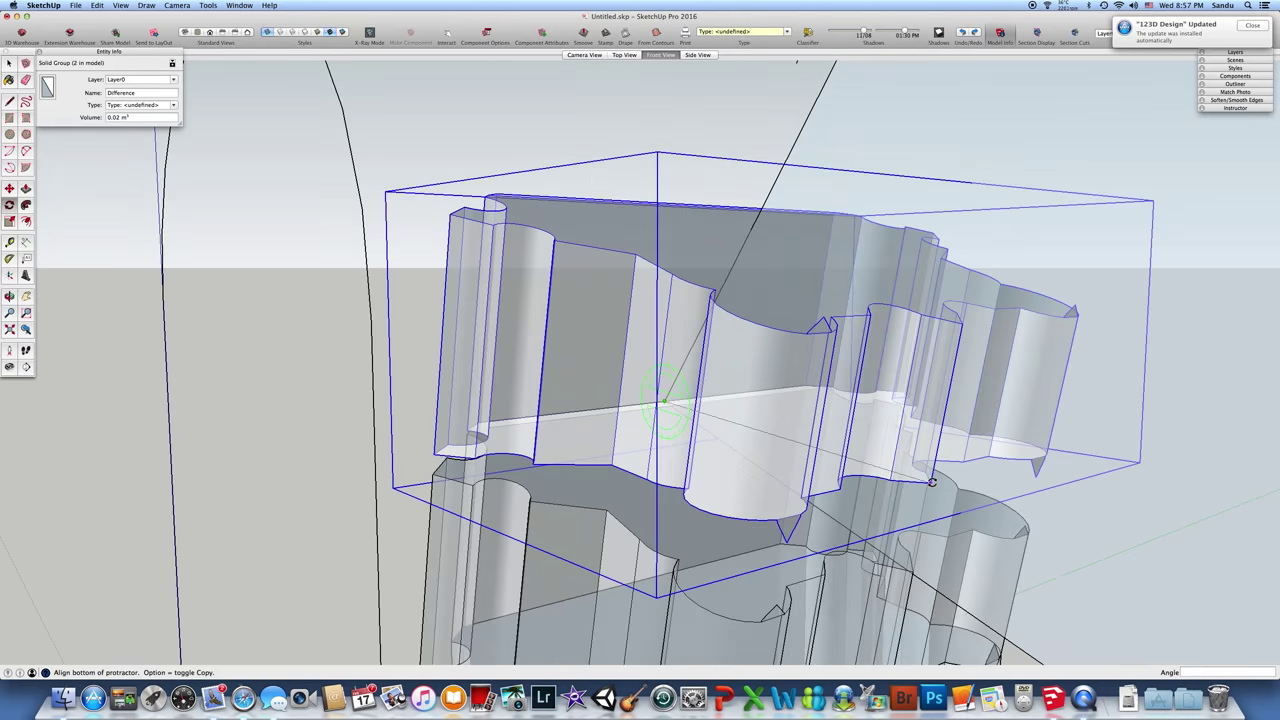
click(937, 482)
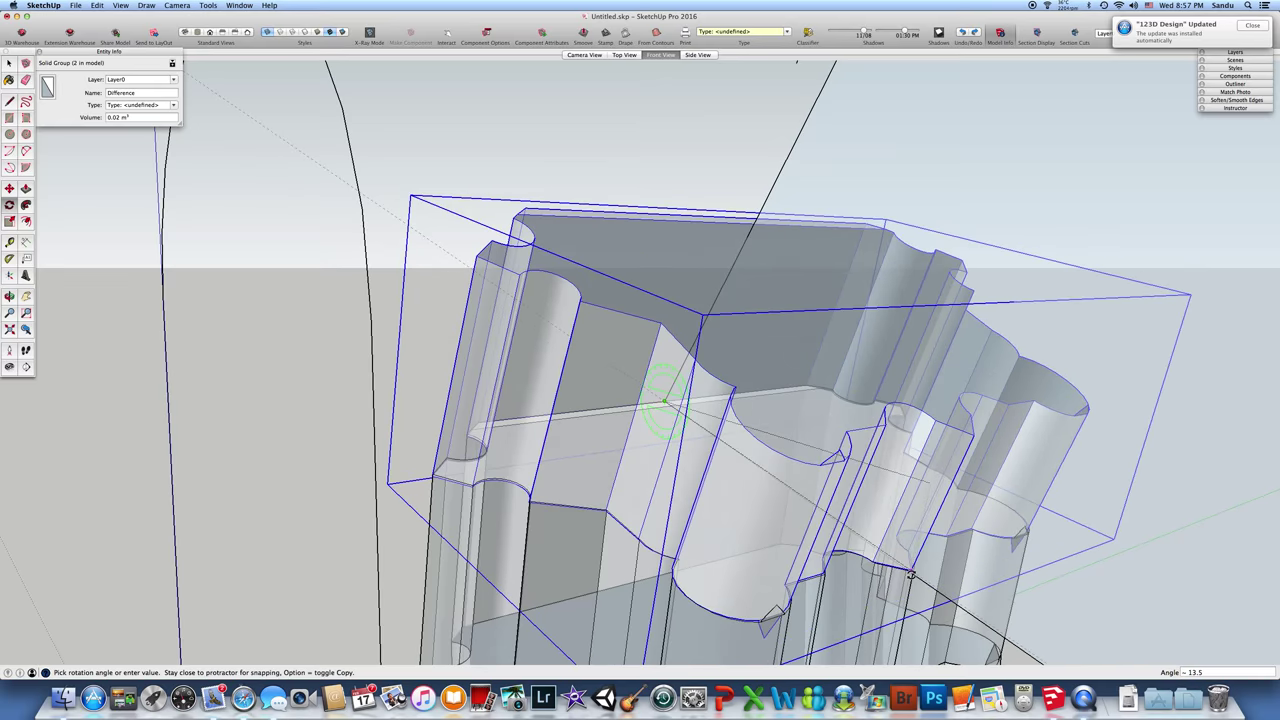
scroll(910, 575, down, 10)
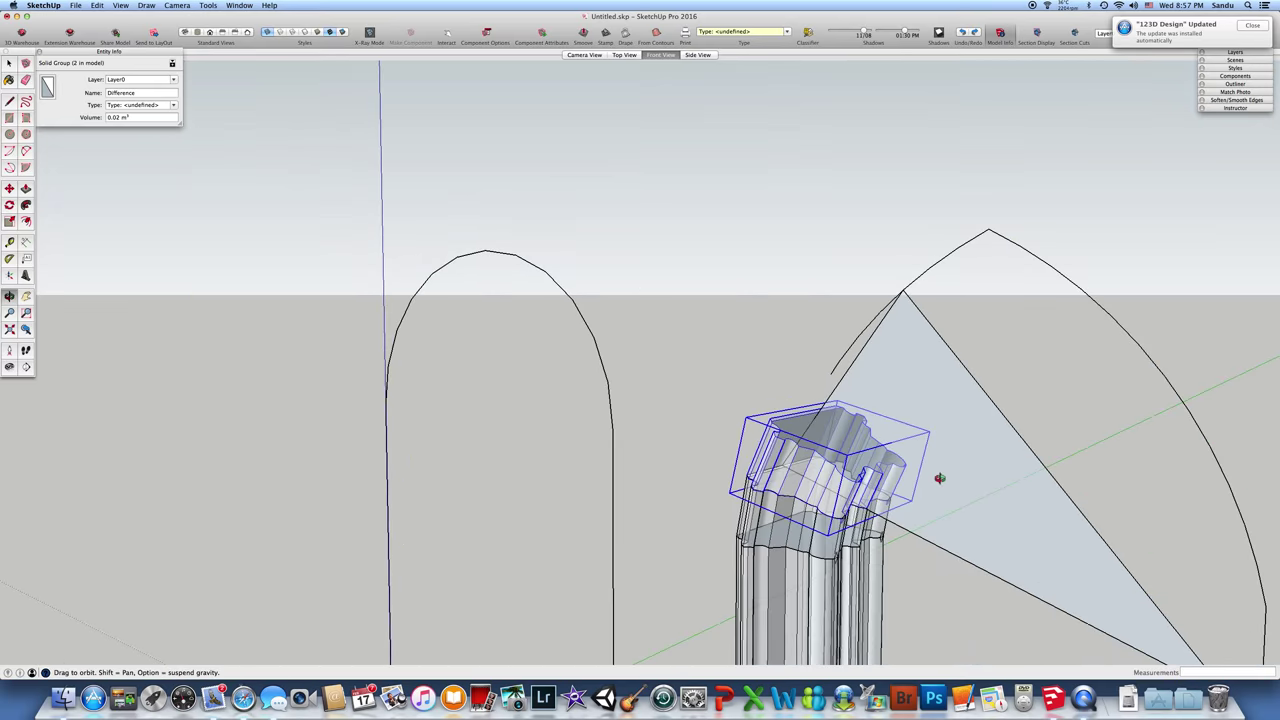
middle_drag(857, 477, 1006, 386)
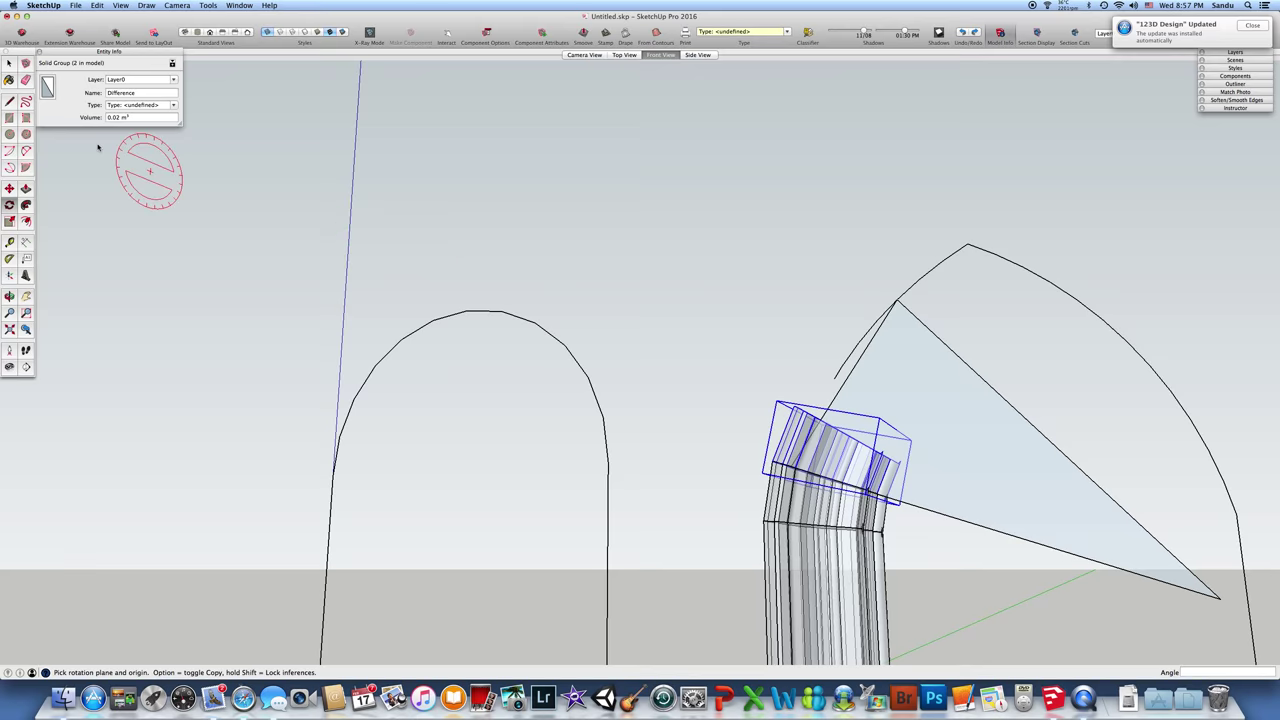
key(space)
click(714, 354)
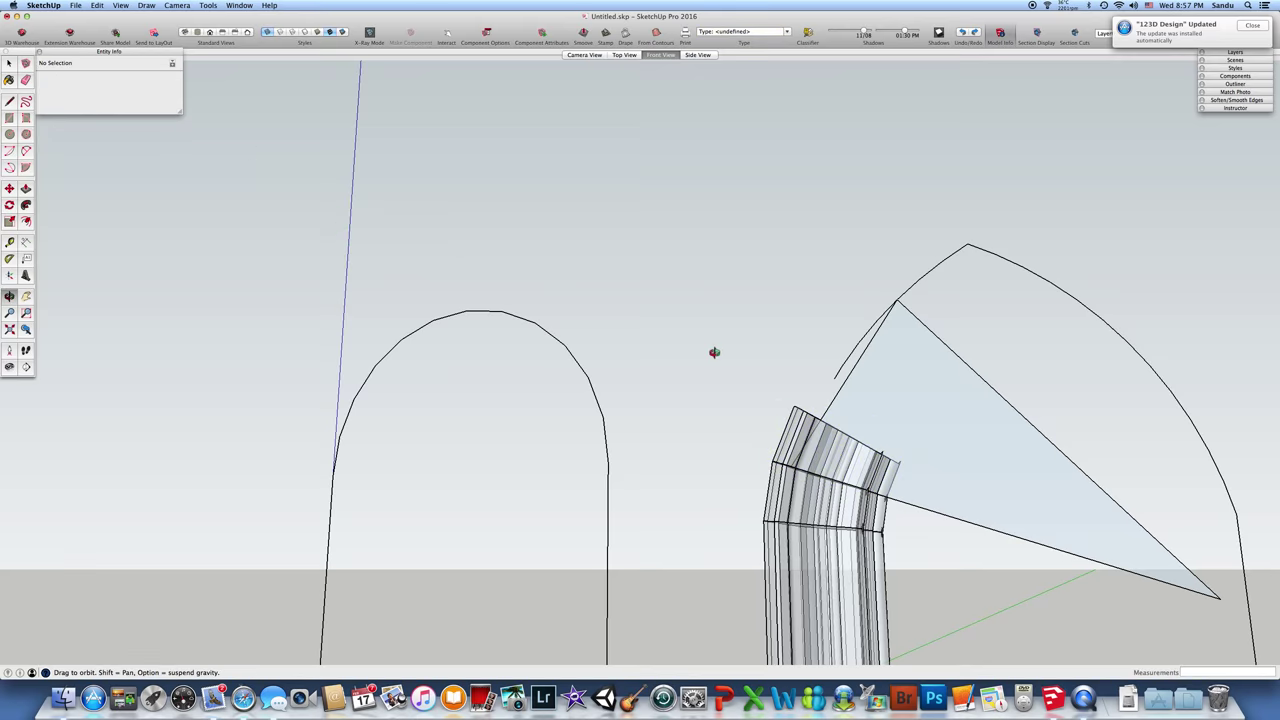
Step: Delete the triangular helper face and the leftover edge near the pointed arch
middle_drag(714, 354, 868, 458)
double_click(1110, 586)
key(Delete)
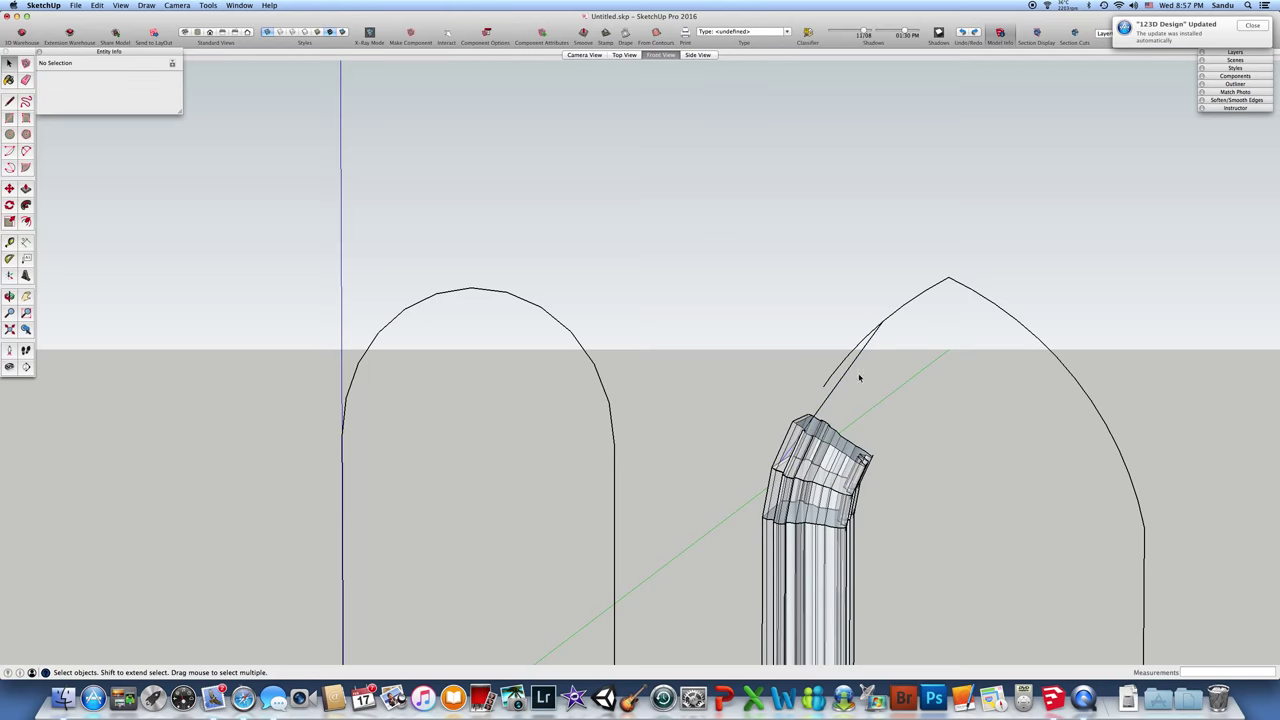
click(846, 385)
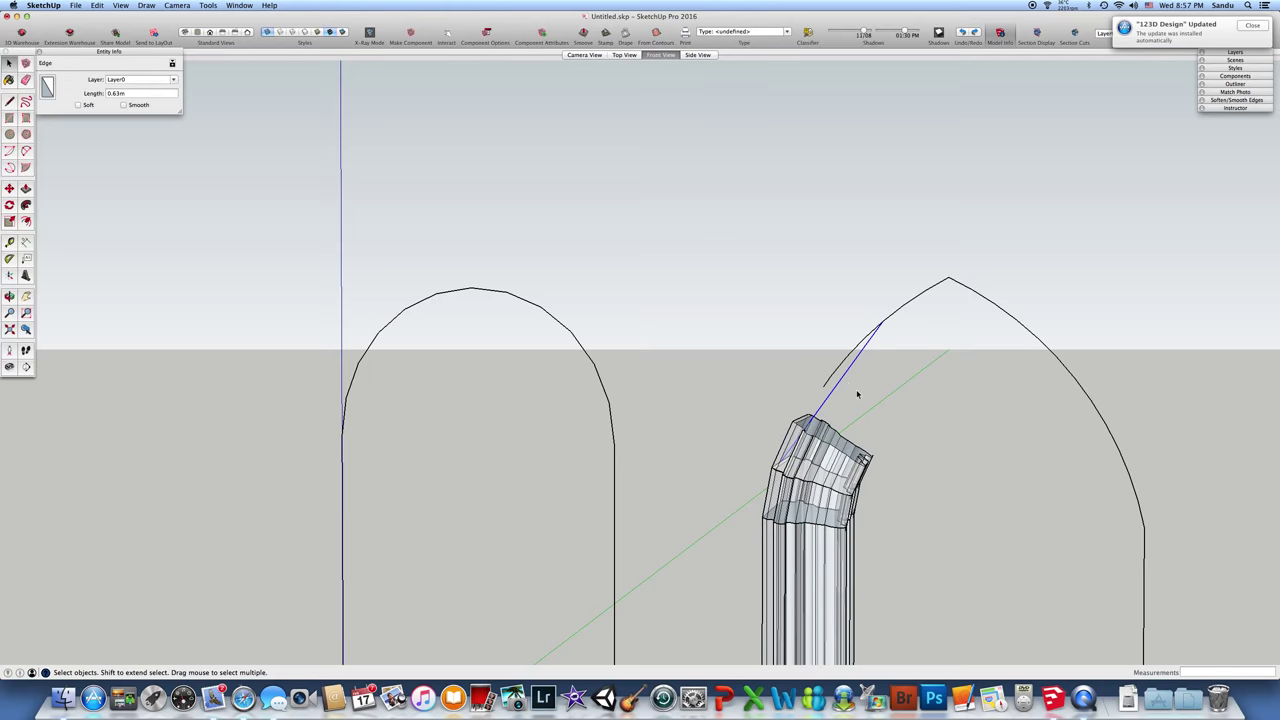
key(Delete)
Step: Turn off X-ray so the column displays solid, and view the capital from the front
scroll(838, 469, up, 4)
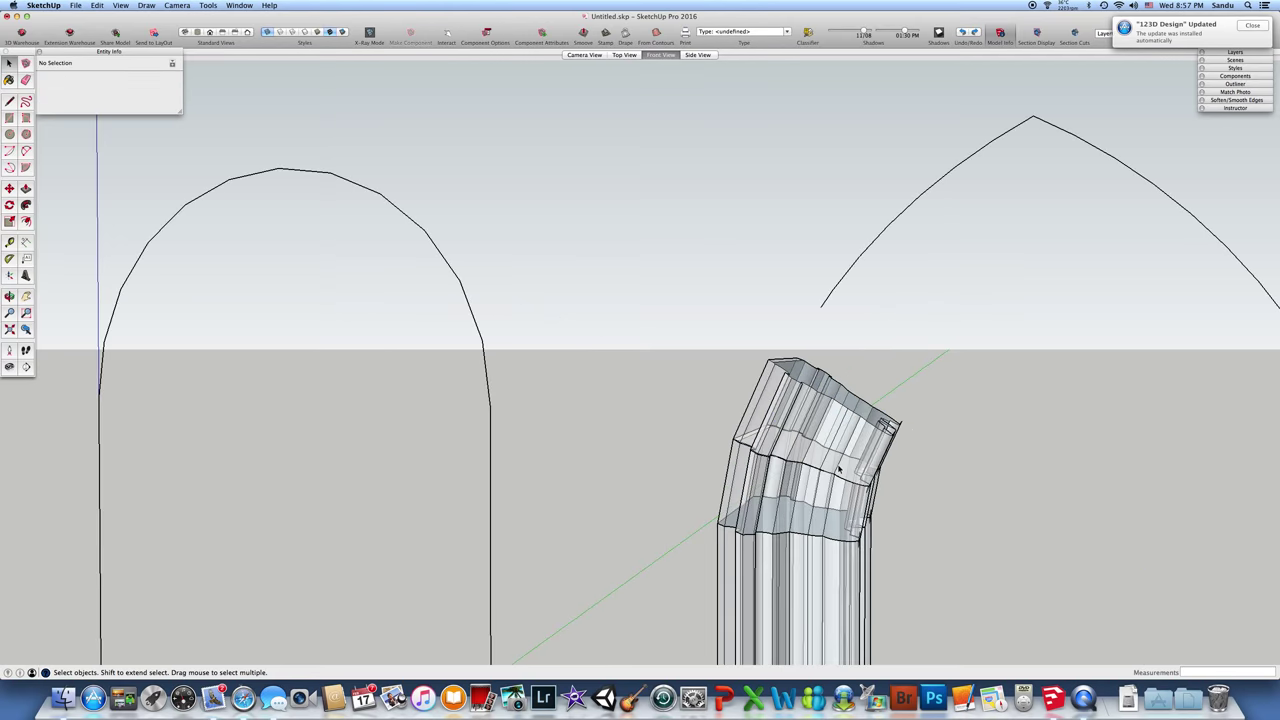
click(369, 33)
middle_drag(583, 351, 646, 500)
scroll(689, 503, down, 2)
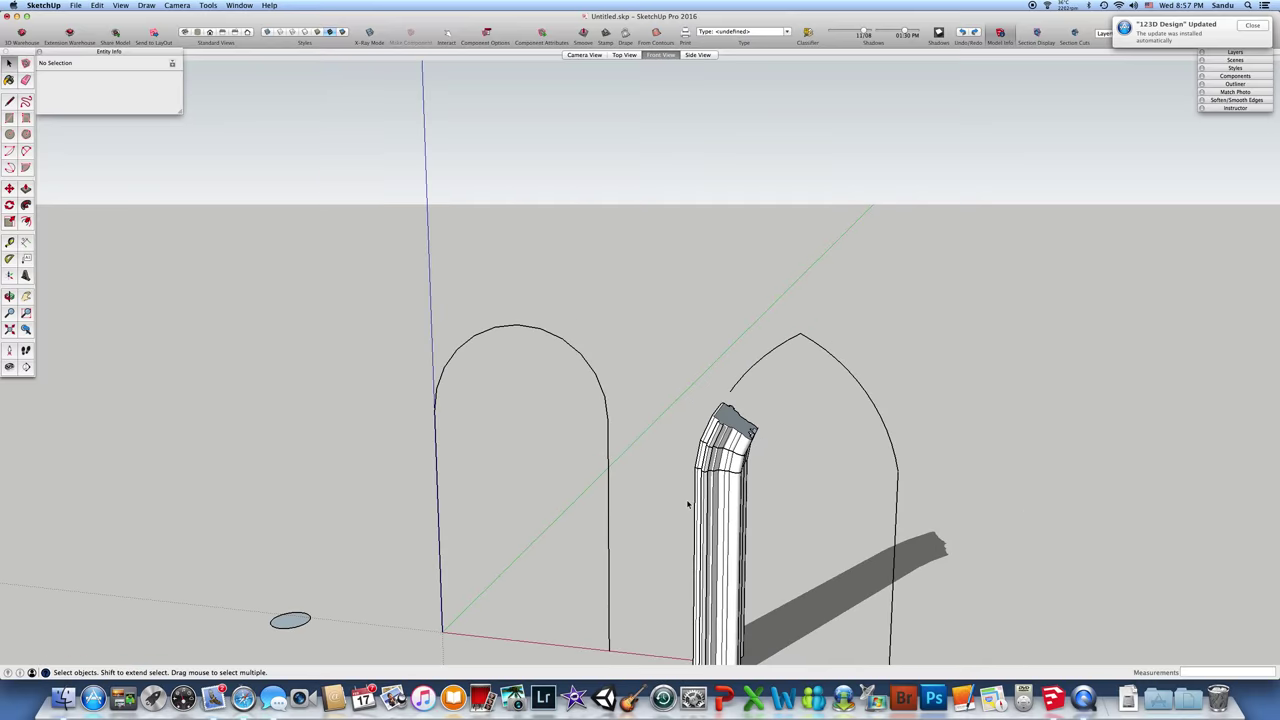
scroll(667, 492, up, 4)
middle_drag(758, 447, 698, 395)
Step: Select the column and both capital bricks and combine them with Solid Tools Union
click(697, 398)
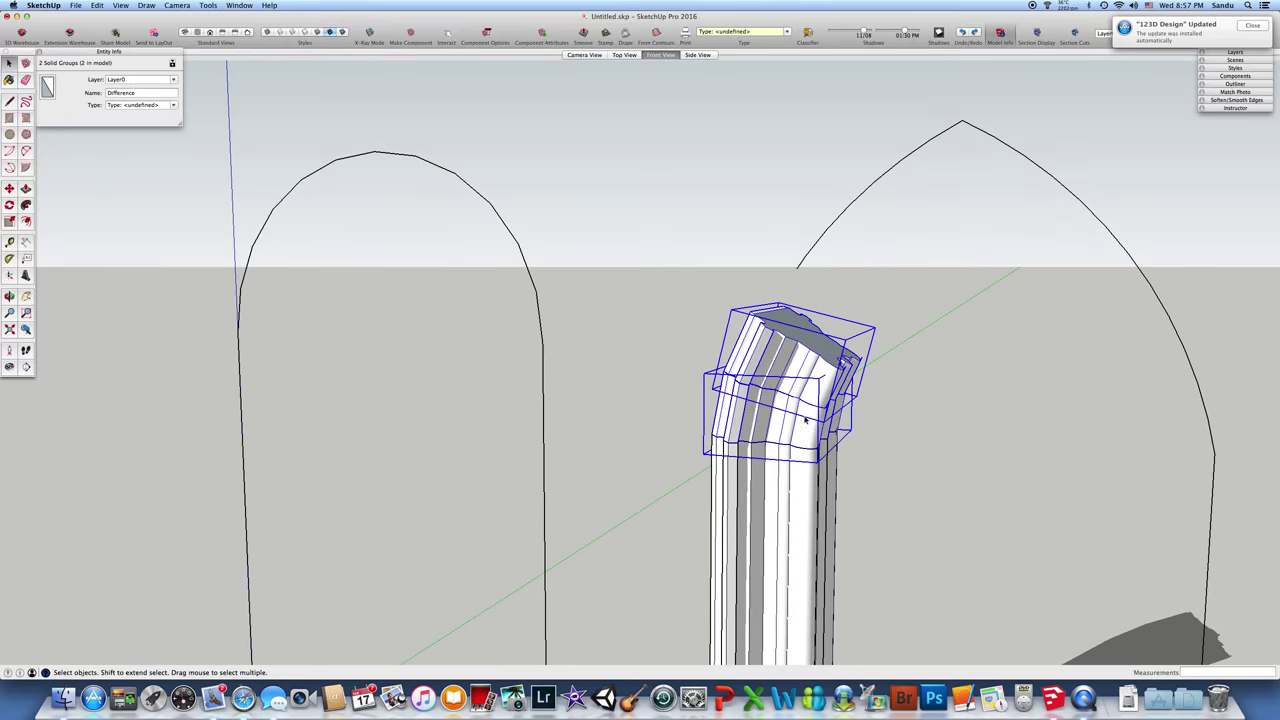
click(843, 437)
drag(771, 400, 554, 251)
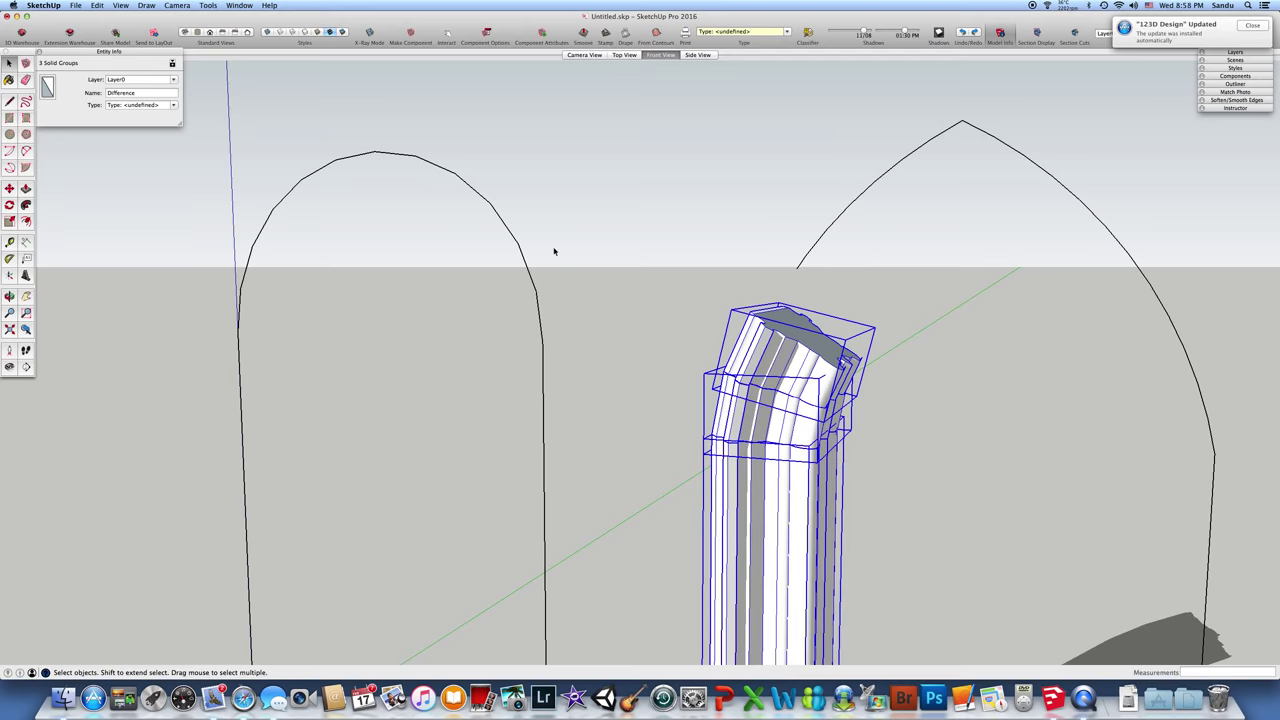
click(208, 6)
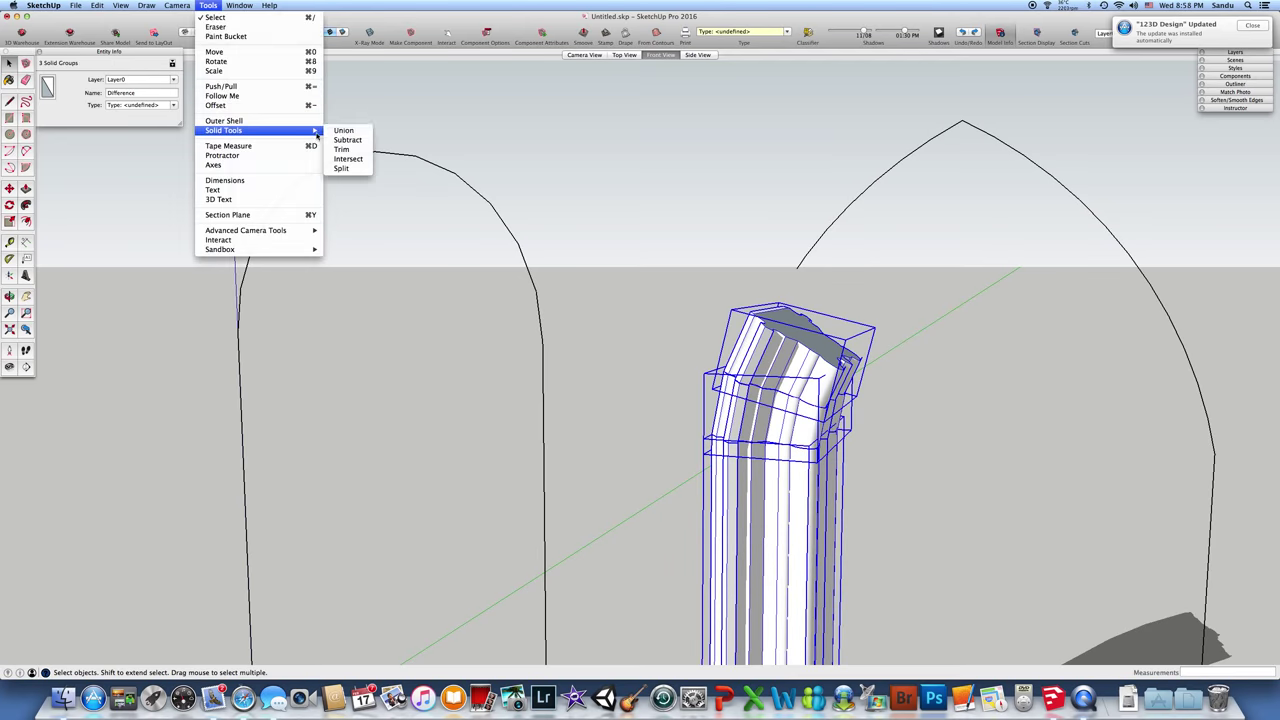
click(343, 130)
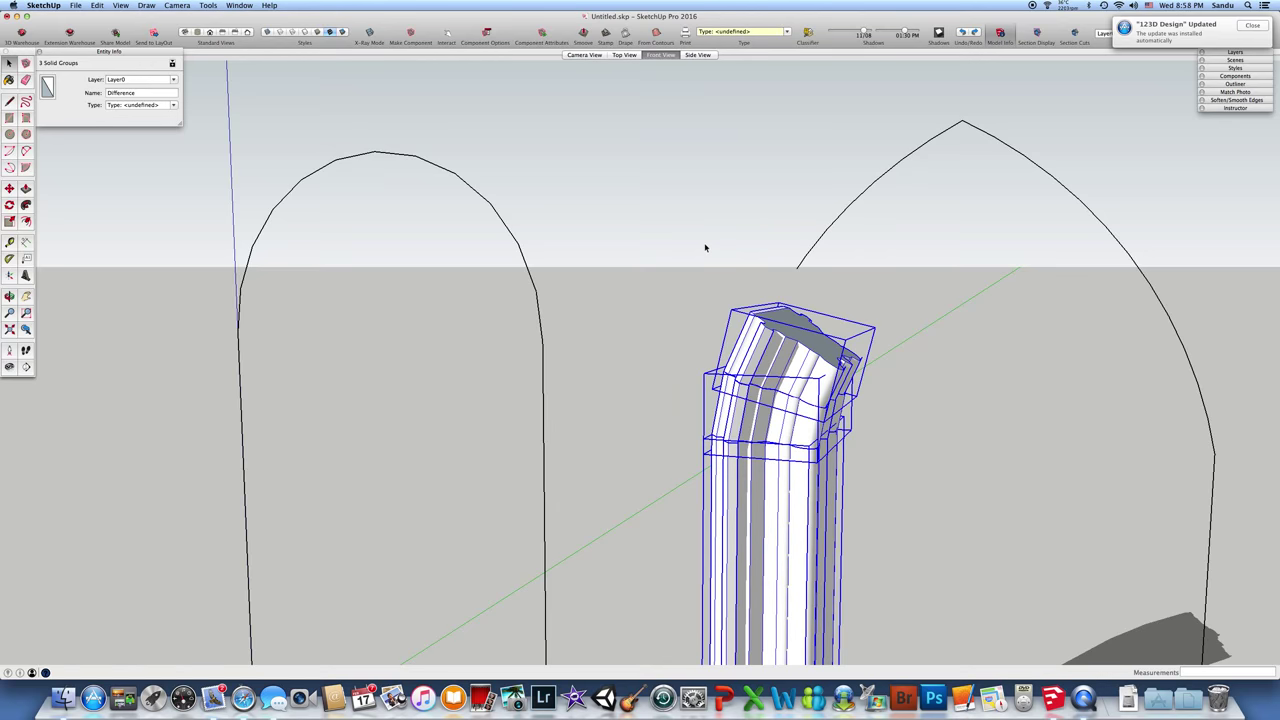
Step: Orbit around the merged Union column to inspect it, then reselect the group
middle_drag(706, 240, 757, 327)
click(758, 329)
scroll(700, 277, down, 3)
click(806, 382)
mouse_move(806, 380)
middle_down()
mouse_move(851, 369)
mouse_move(782, 393)
mouse_move(813, 375)
middle_up()
click(782, 393)
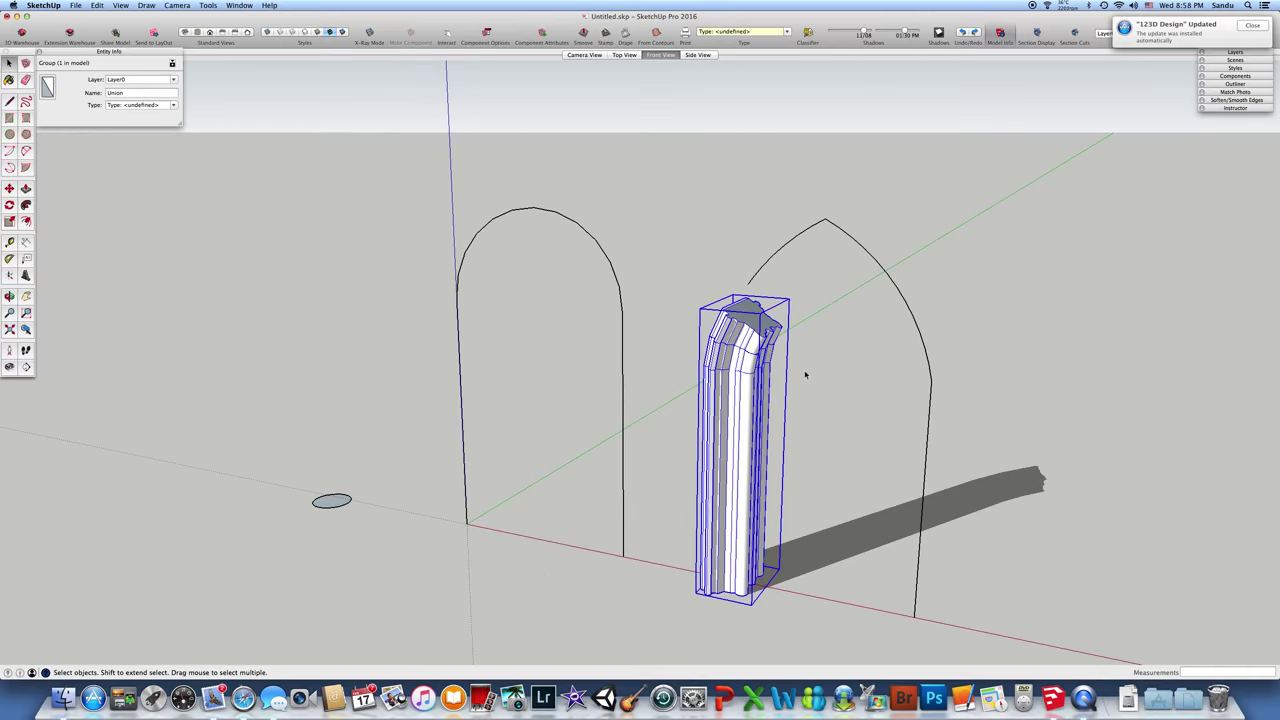